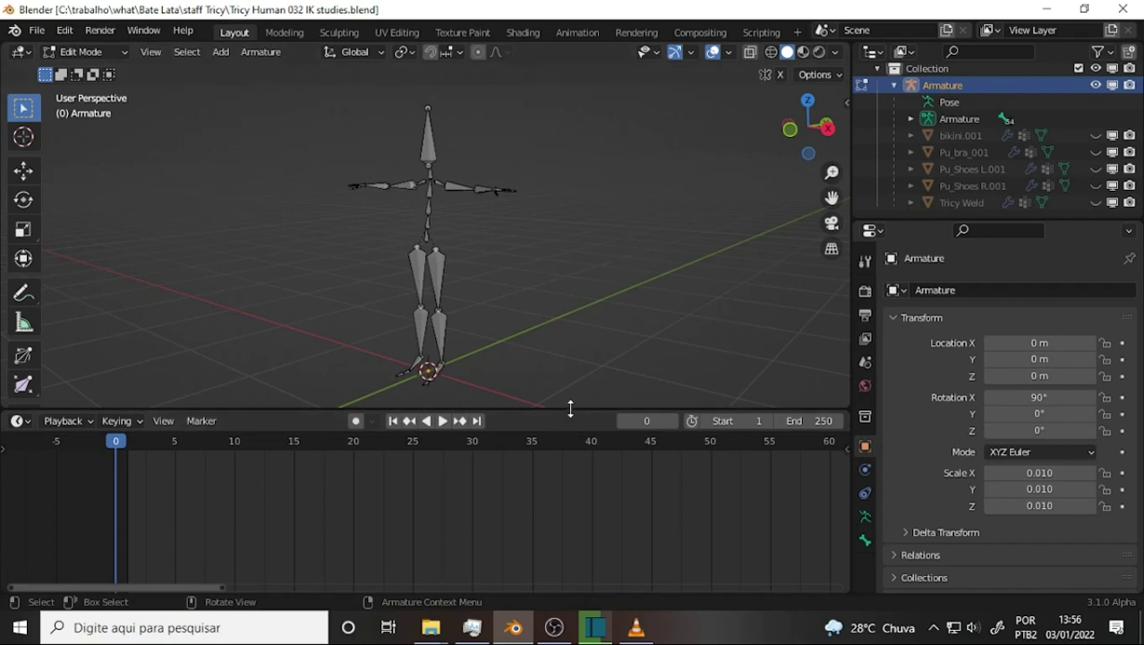
Step: Drag the viewport–timeline border down so the 3D viewport gets more height
drag(570, 411, 585, 506)
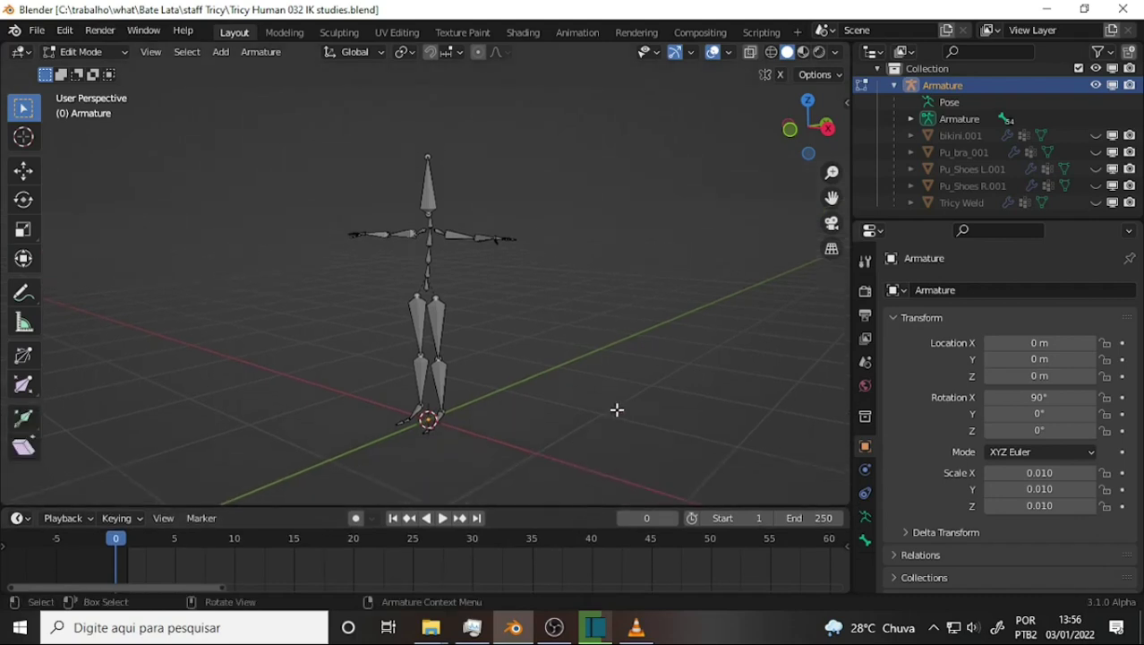
Step: Replay the VLC tutorial from 00:18 to the 00:23 leg side view, then return to Blender
click(637, 626)
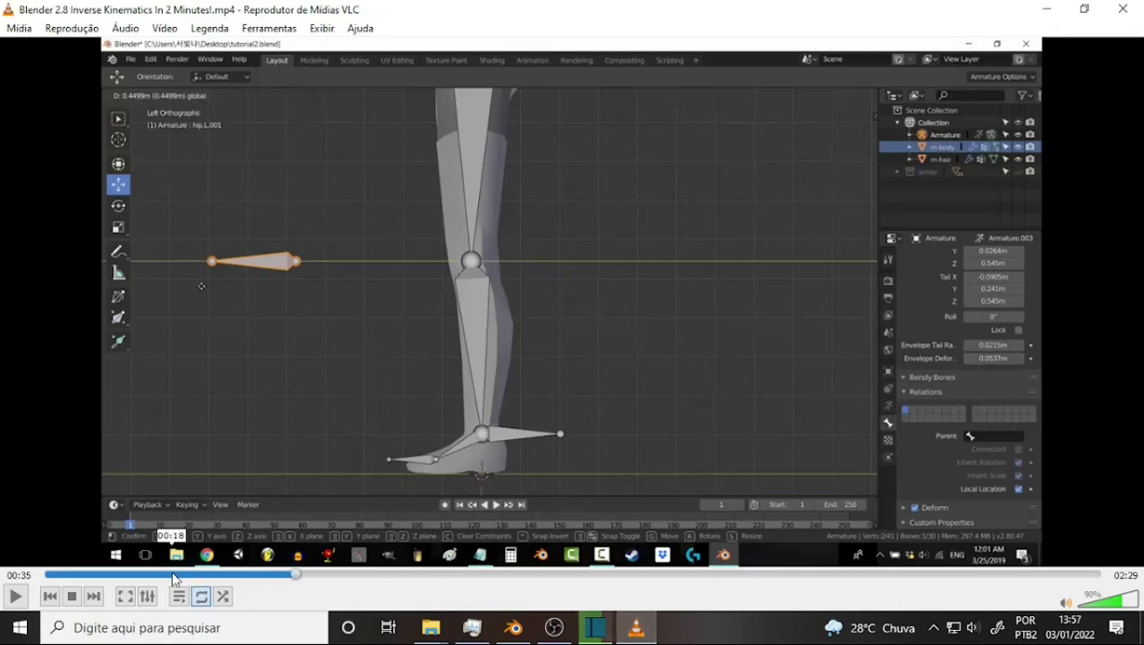
click(173, 574)
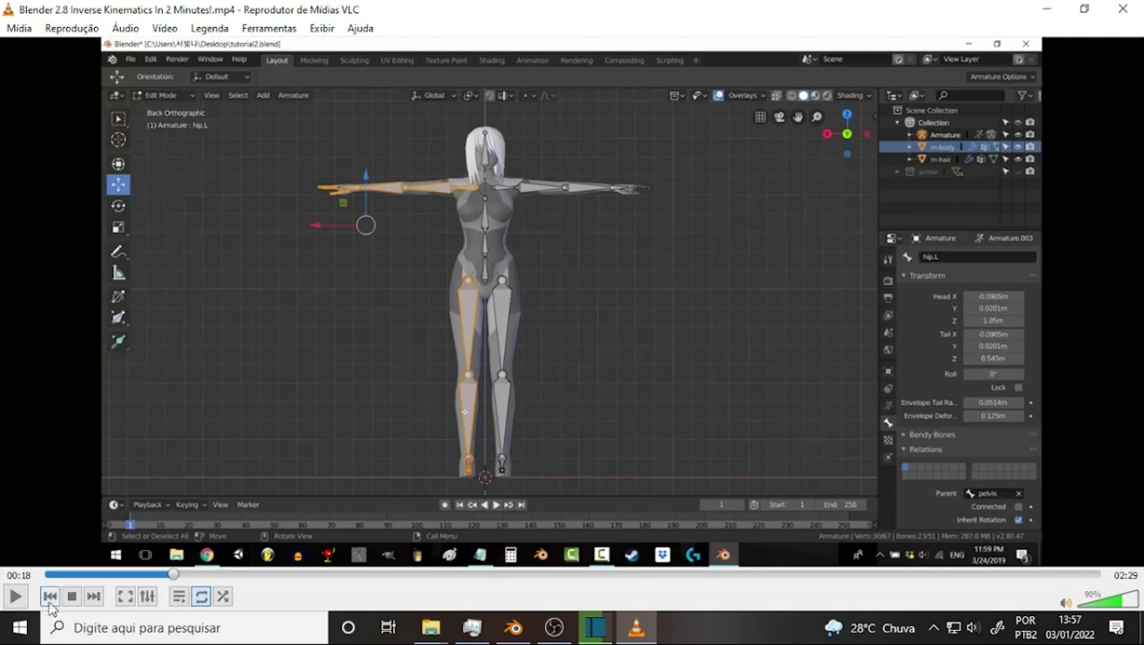
click(205, 575)
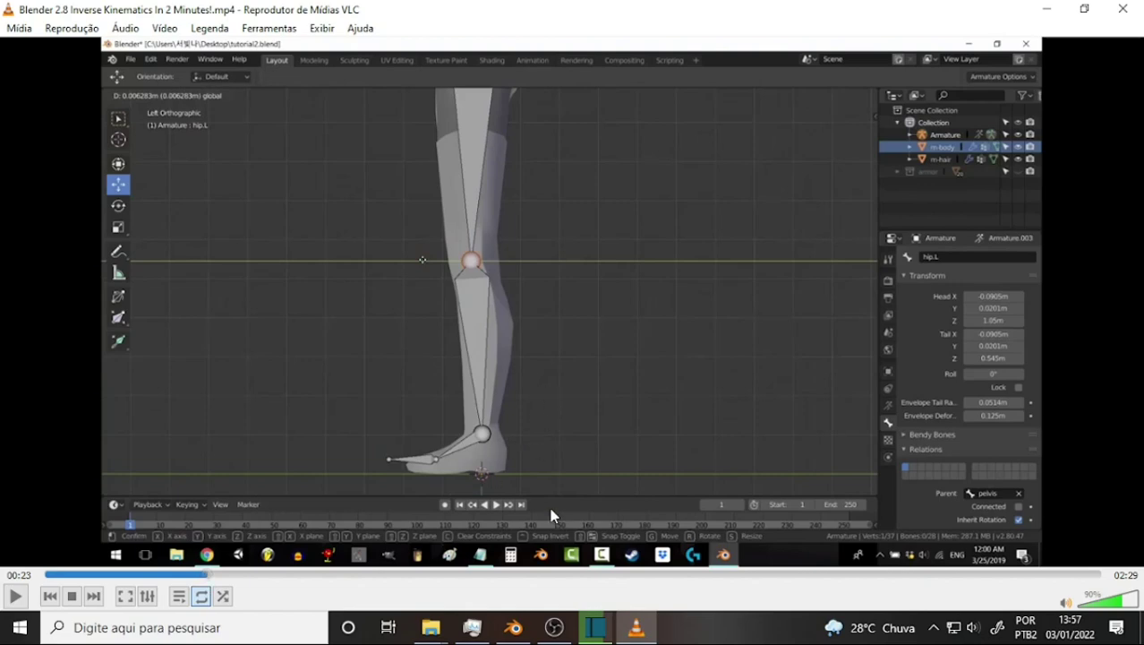
click(514, 628)
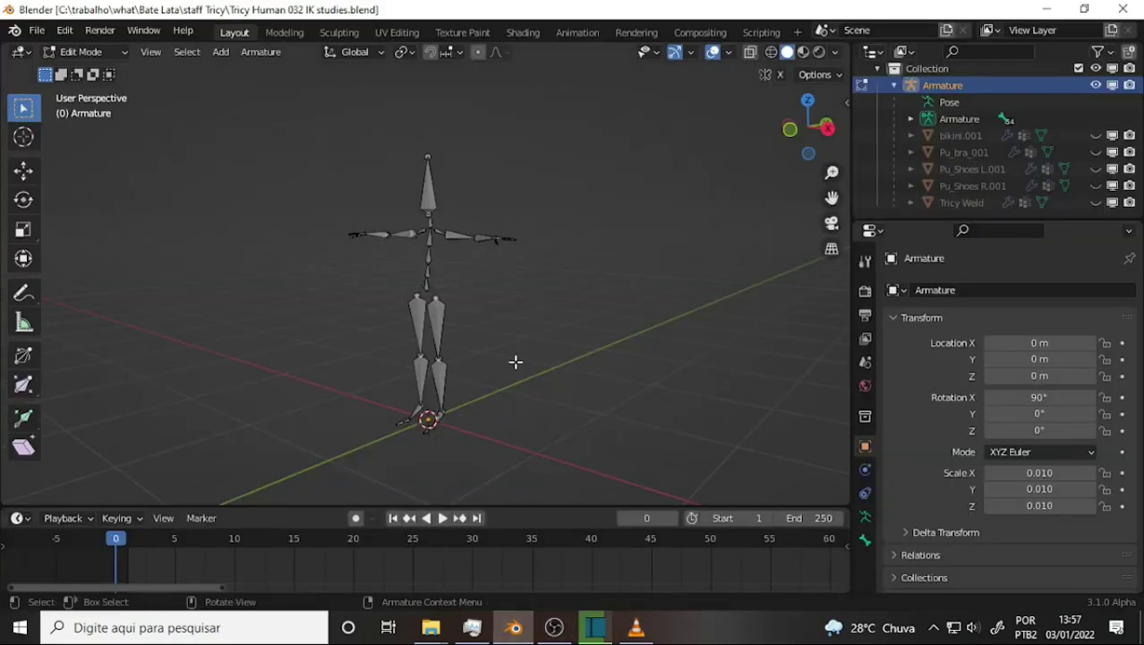
Step: Select both knee joints and frame them in the Right Ortho side view
scroll(514, 354, up, 3)
scroll(582, 305, up, 2)
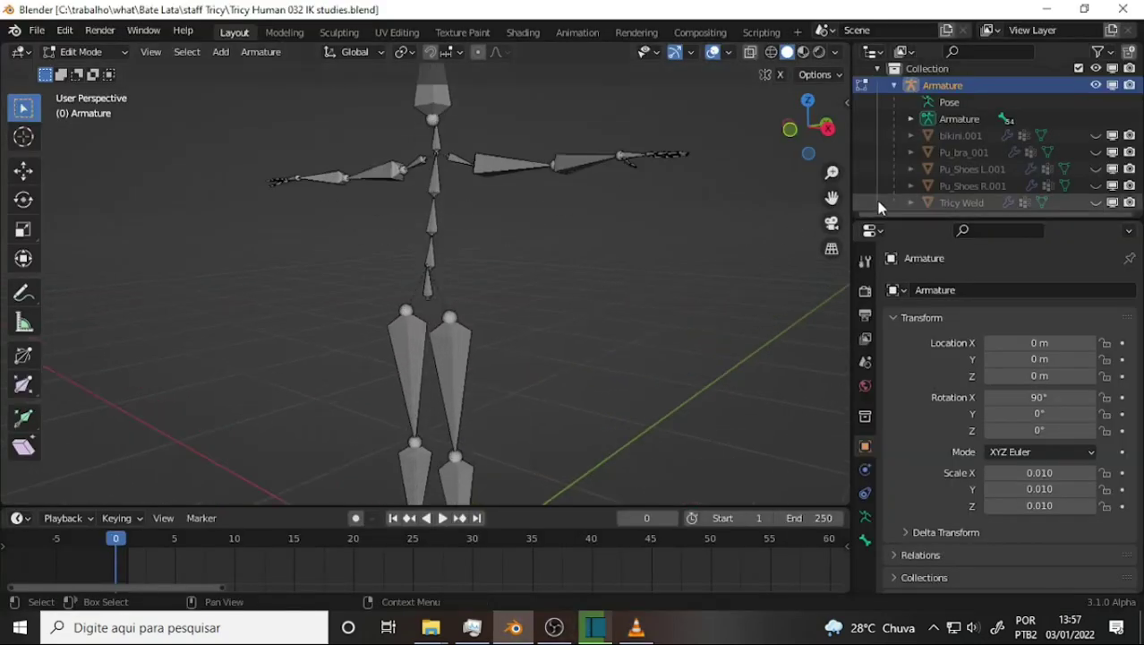
drag(832, 197, 831, 80)
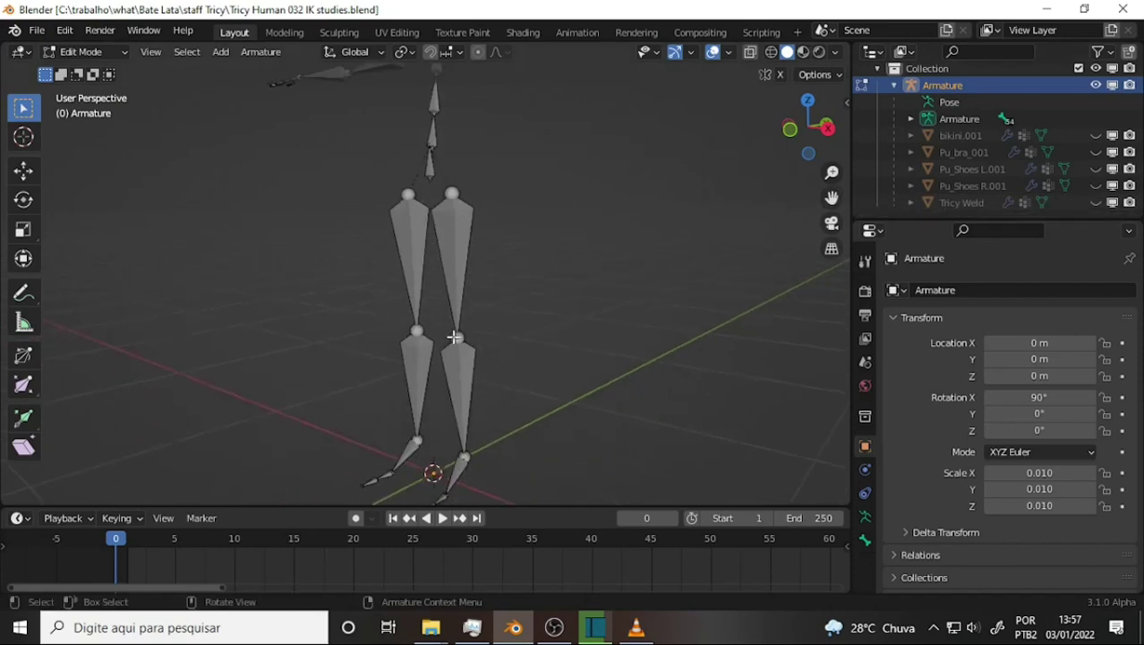
click(457, 337)
shift+click(416, 332)
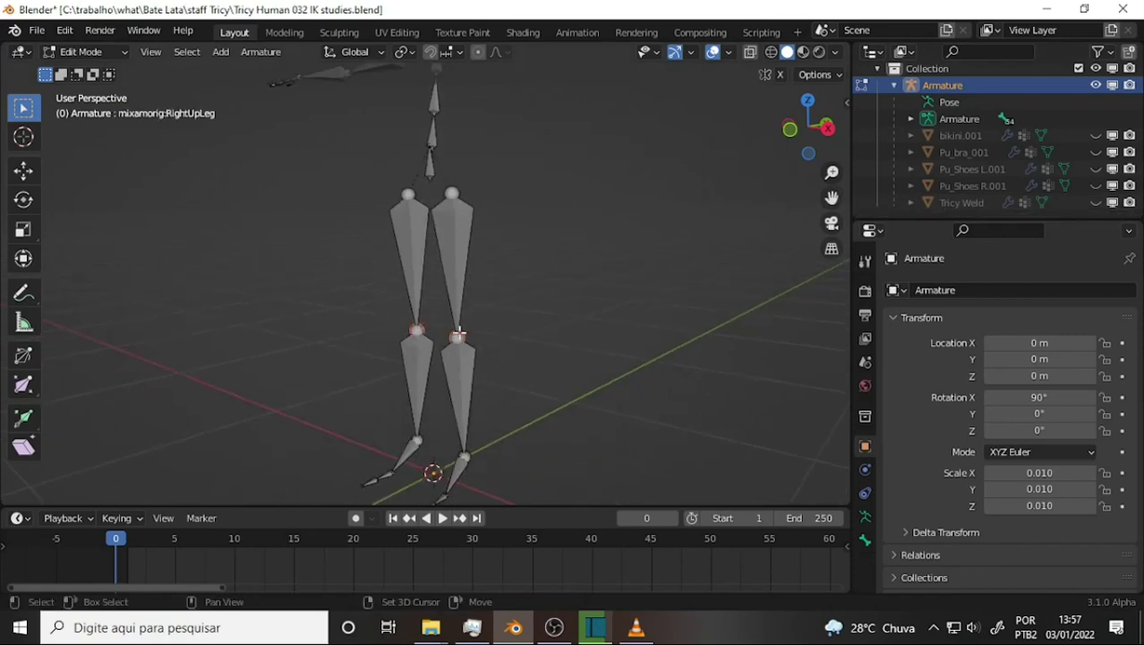
key(KP_3)
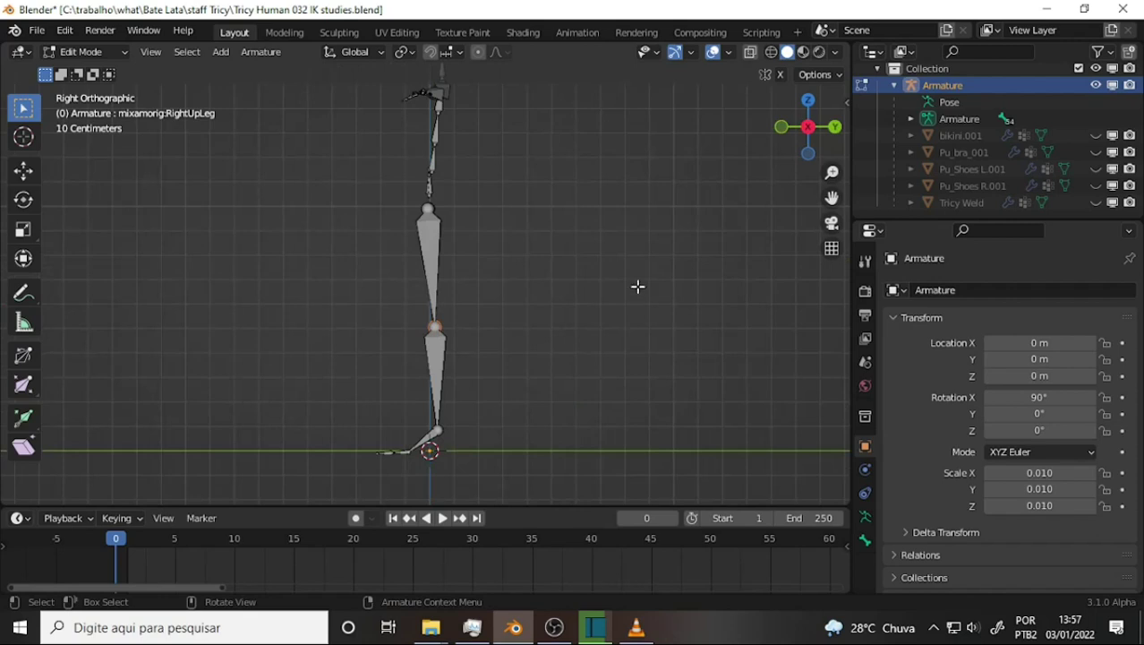
scroll(637, 286, up, 3)
scroll(638, 278, up, 2)
mouse_move(831, 197)
mouse_down()
mouse_move(821, 149)
mouse_move(831, 149)
mouse_up()
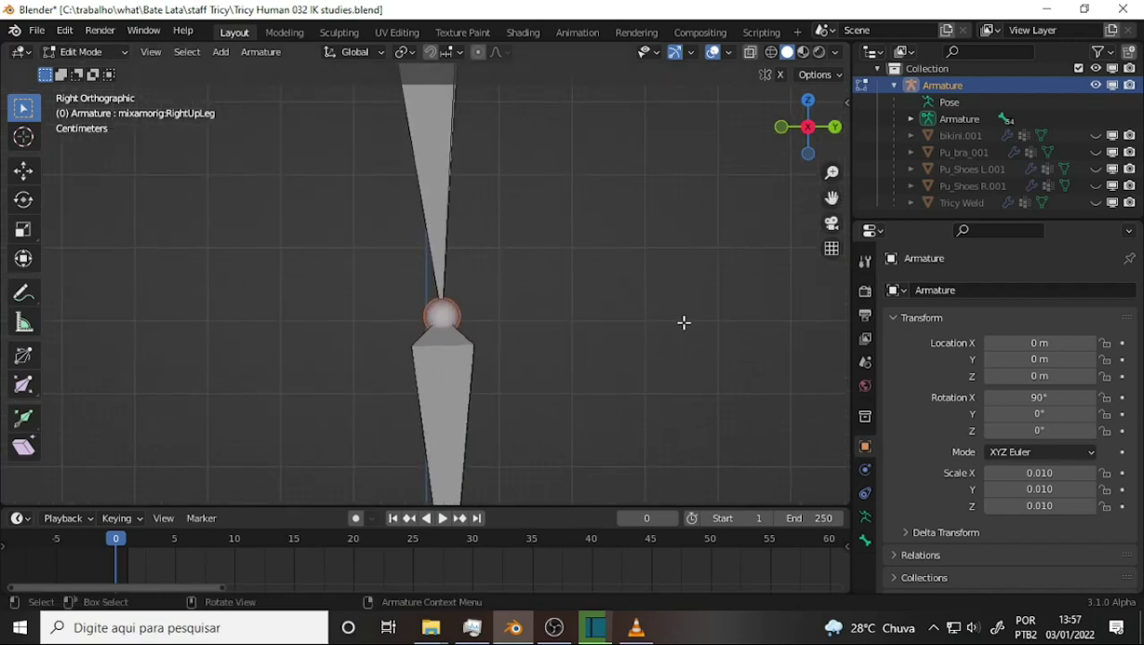
Step: Move both knees slightly forward along Y, check the bend, and return to side view
key(g)
key(y)
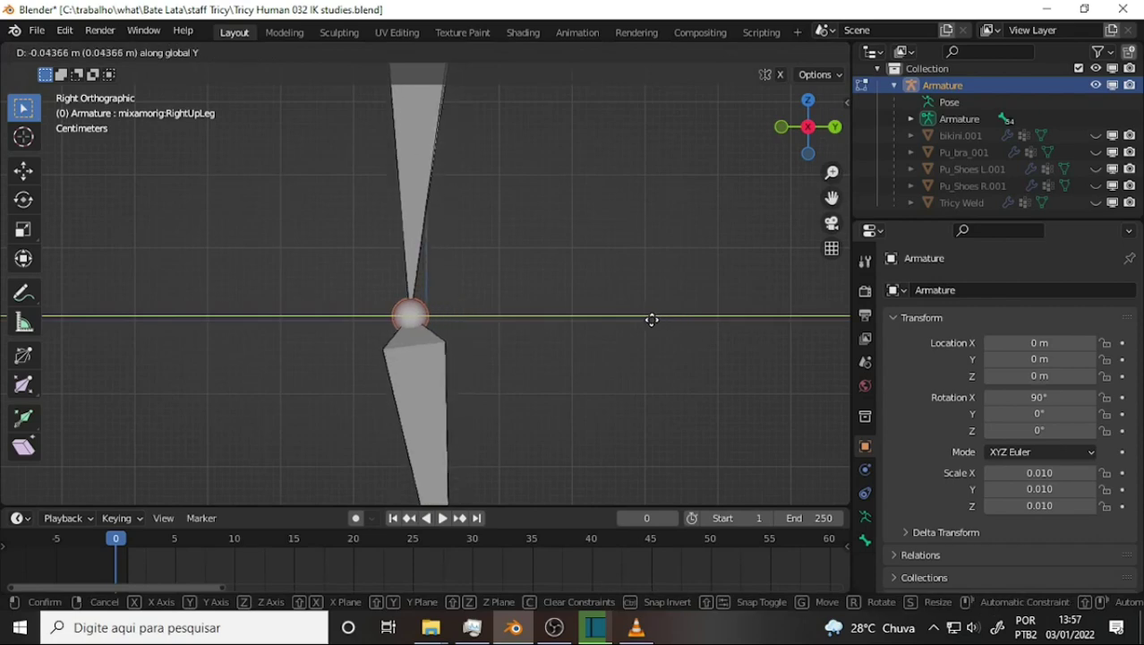
click(651, 320)
mouse_move(625, 236)
middle_down()
mouse_move(713, 237)
mouse_move(641, 237)
mouse_move(710, 233)
mouse_move(675, 248)
middle_up()
scroll(639, 235, down, 2)
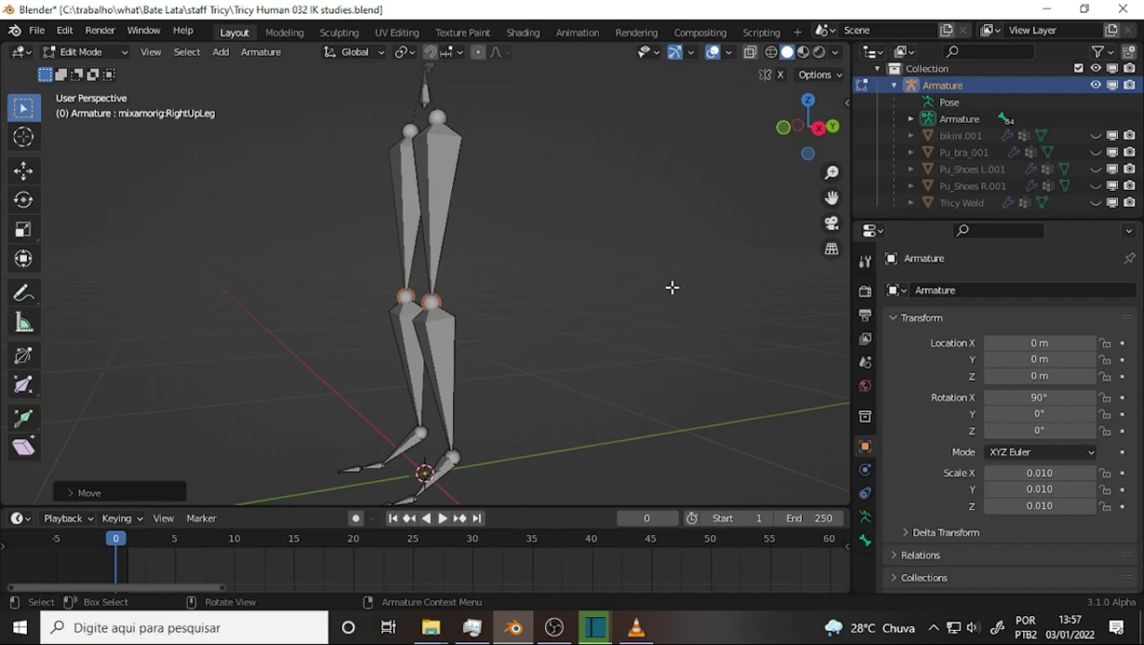
key(KP_3)
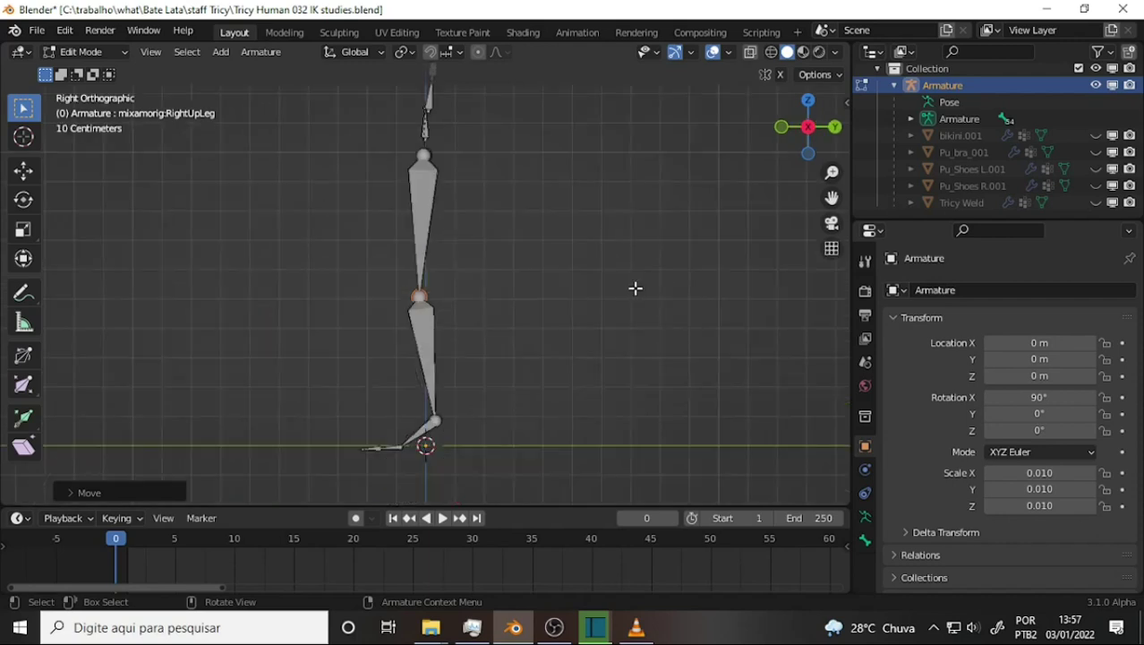
scroll(635, 287, up, 5)
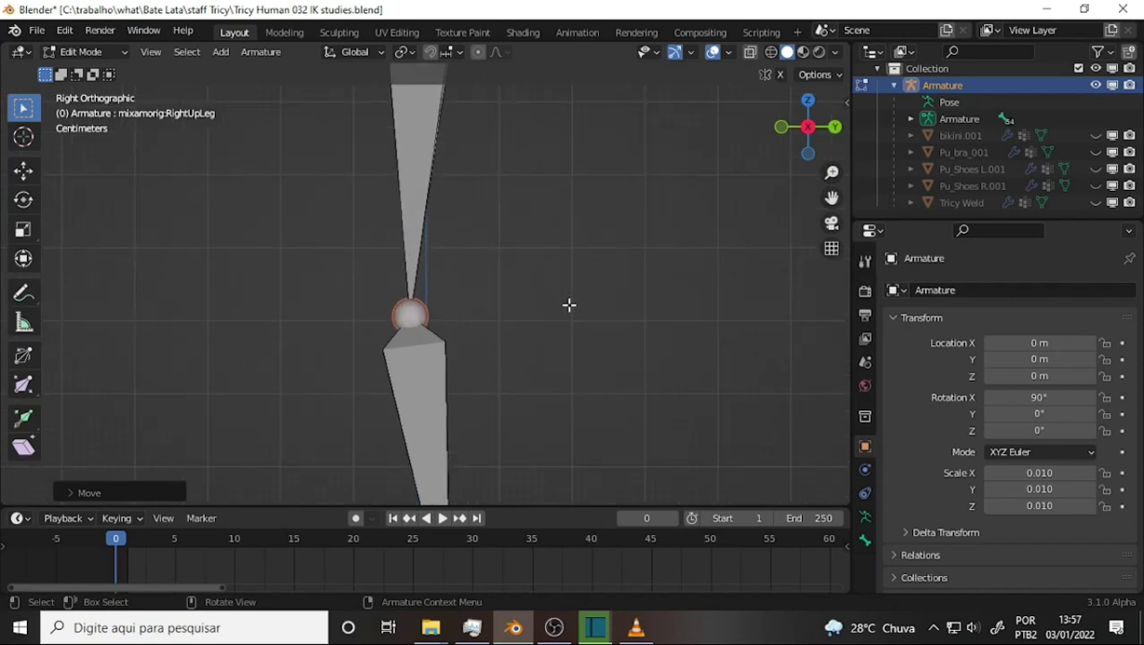
Step: Extrude forward-pointing pole bones along Y from both knee joints
key(e)
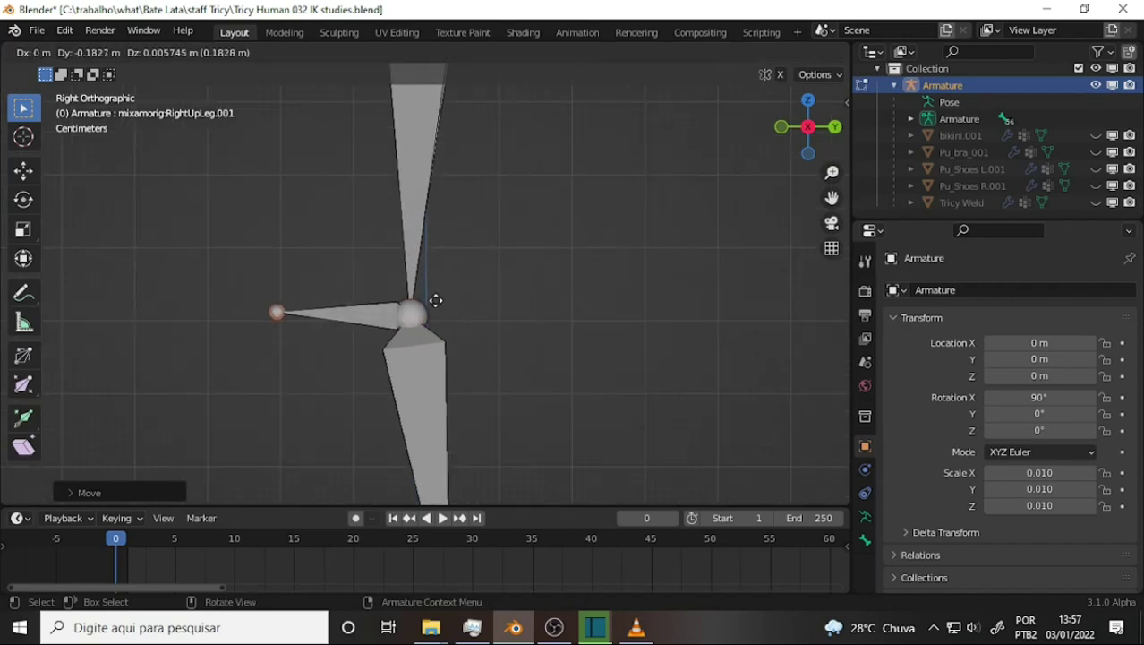
key(y)
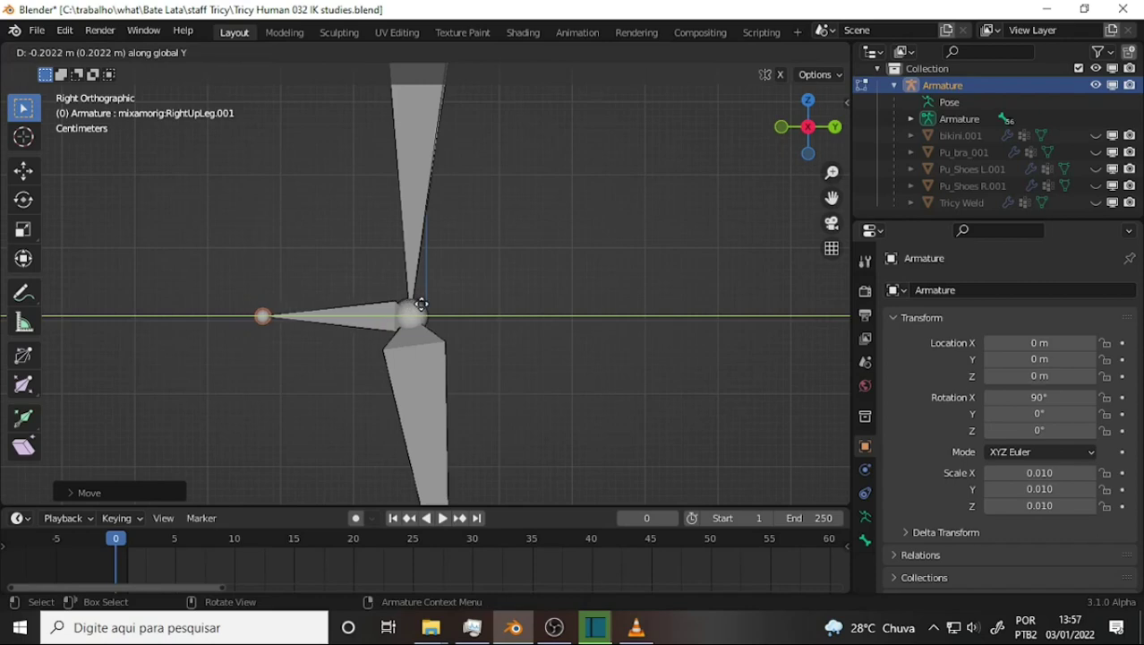
click(417, 305)
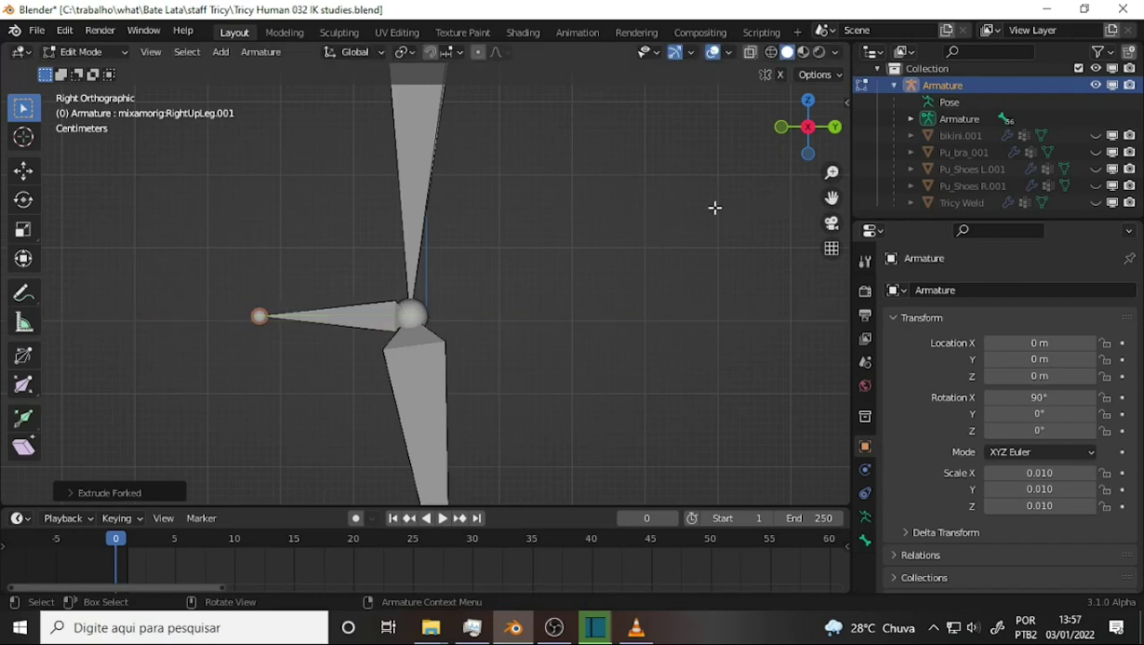
middle_drag(715, 207, 738, 244)
drag(831, 197, 837, 269)
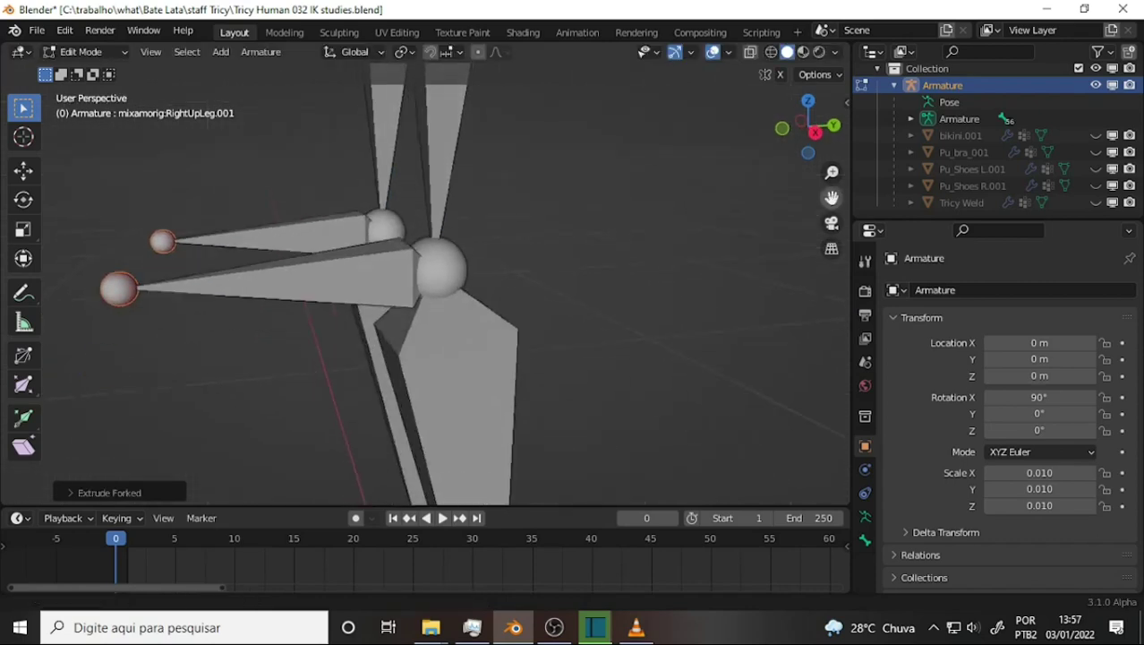
Step: Extrude backward-pointing heel bones along Y from both ankle joints in right ortho view
click(438, 385)
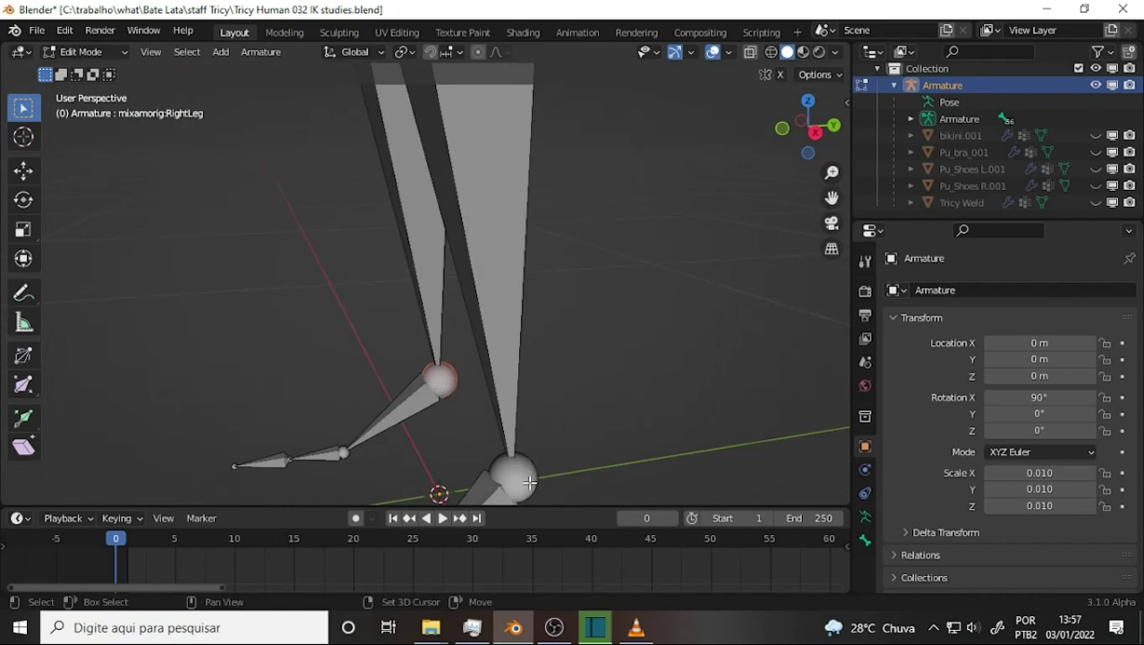
shift+click(513, 476)
key(KP_5)
key(KP_3)
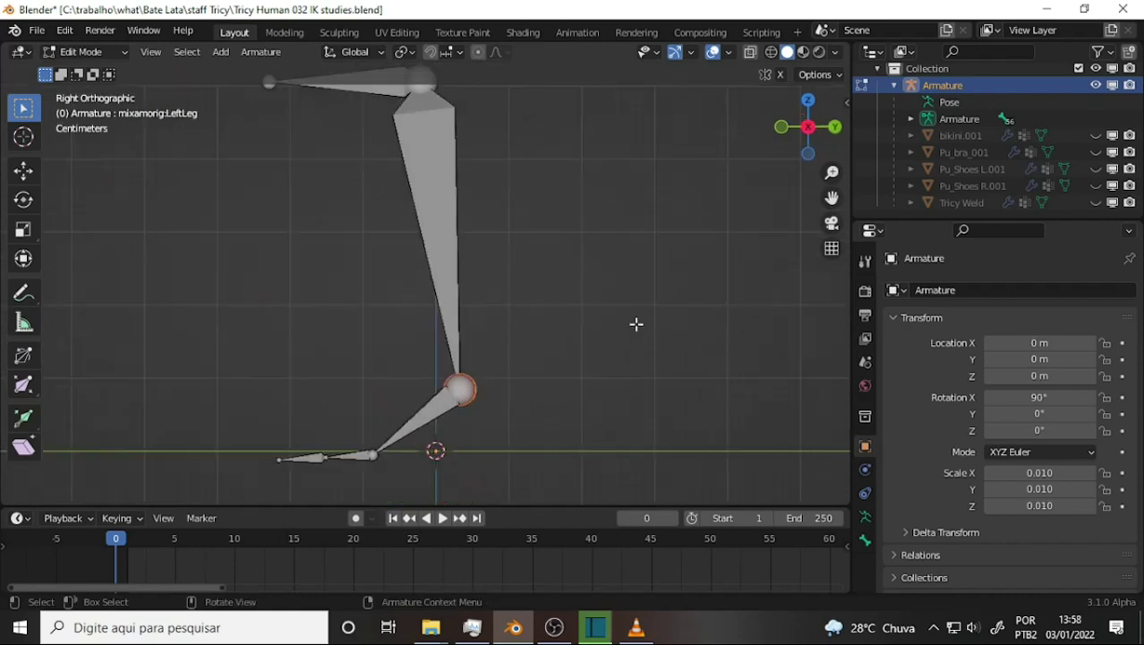
key(e)
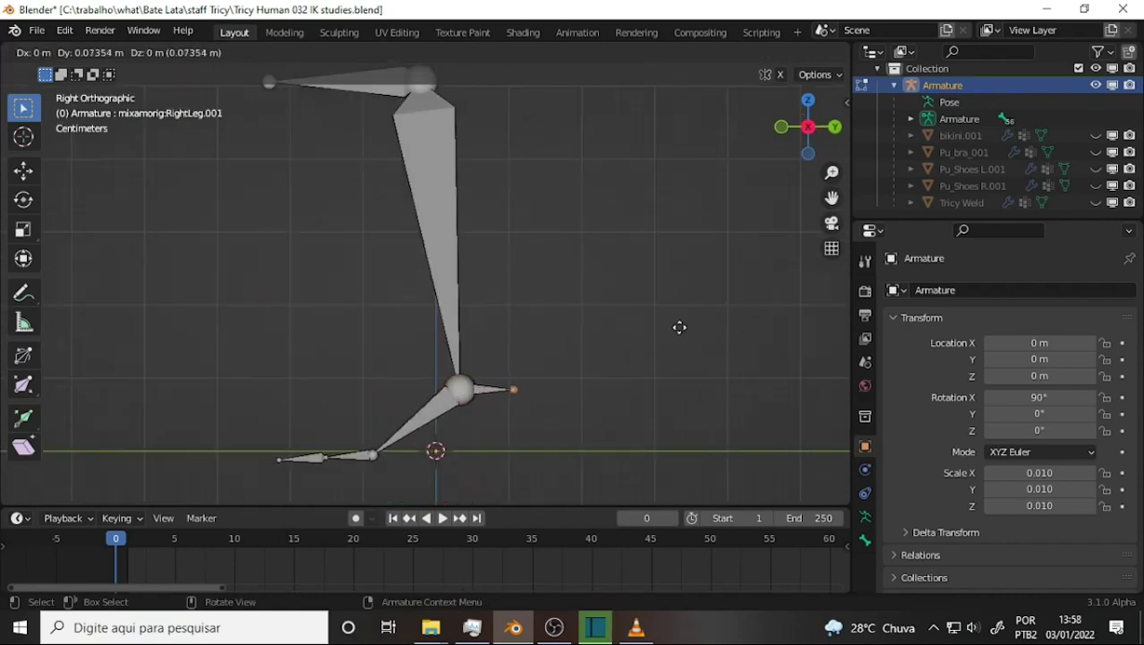
key(y)
click(730, 324)
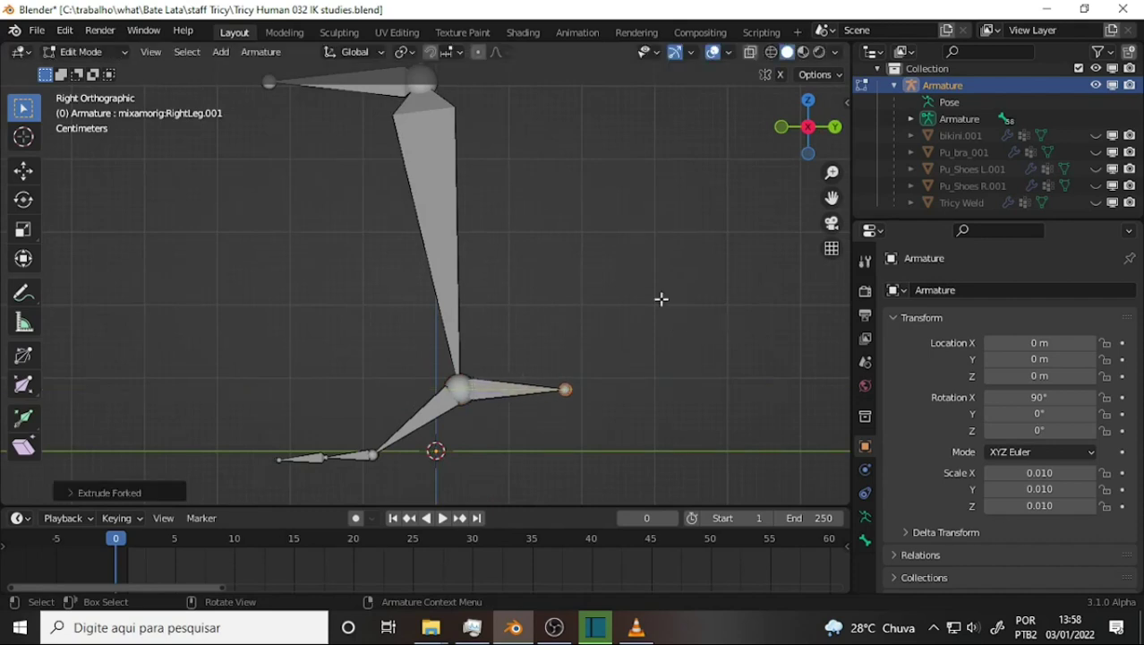
mouse_move(575, 235)
middle_down()
mouse_move(598, 299)
mouse_move(583, 275)
mouse_move(608, 299)
middle_up()
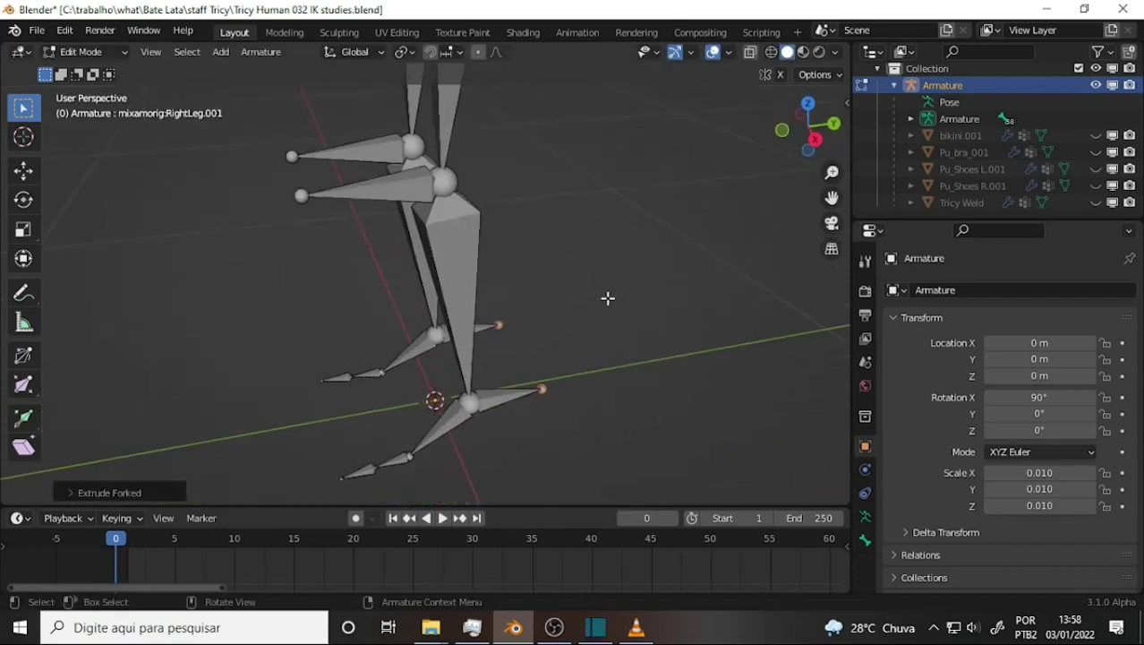
click(388, 186)
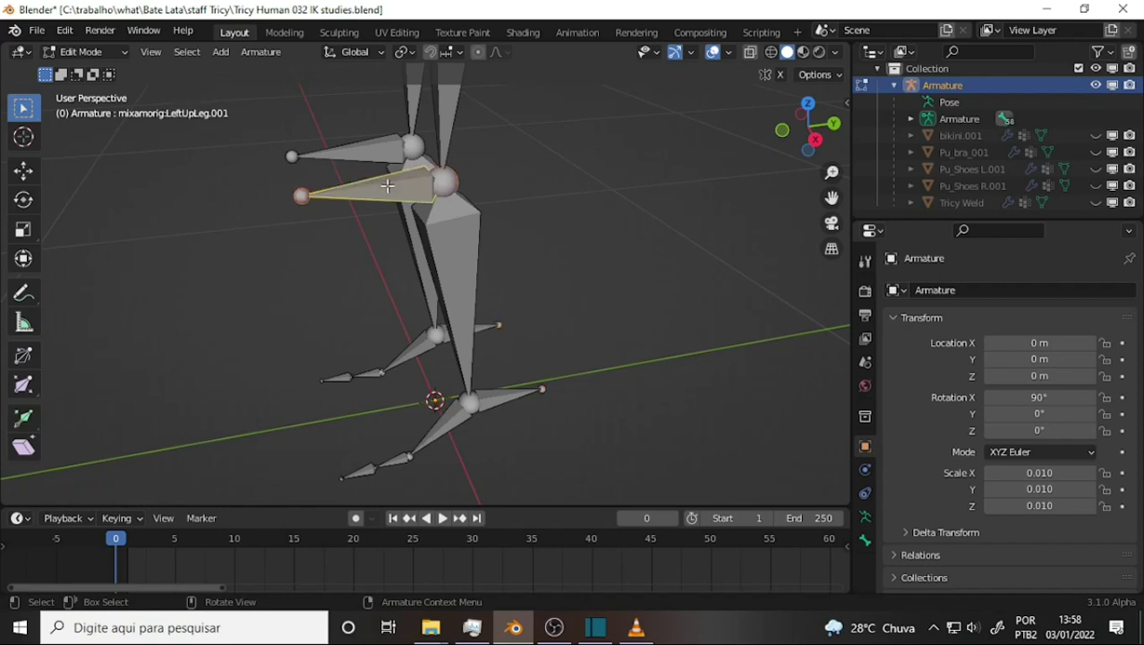
Step: Clear the Parent of both knee pole bones in Bone Properties Relations
click(865, 518)
click(865, 540)
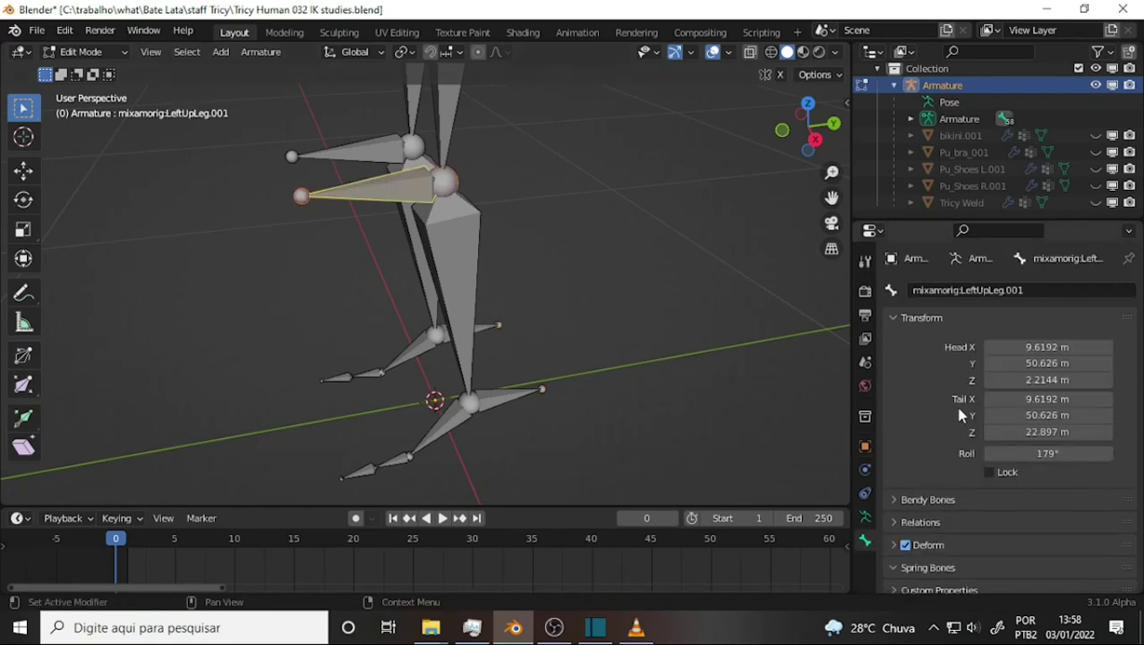
click(894, 515)
scroll(962, 385, down, 4)
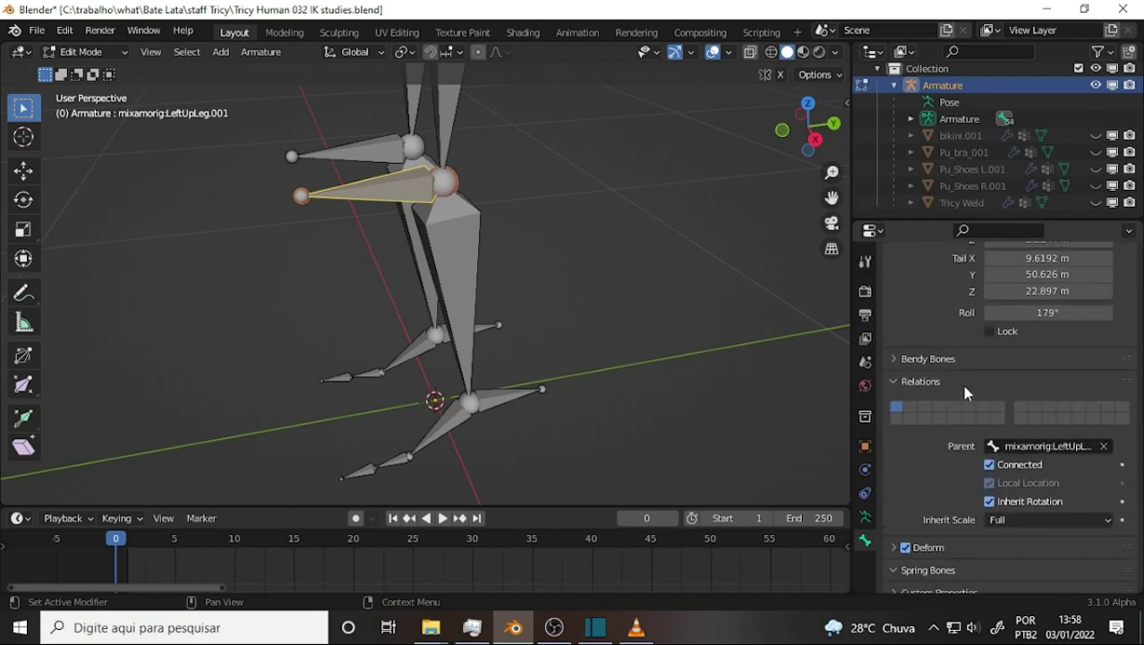
click(1105, 436)
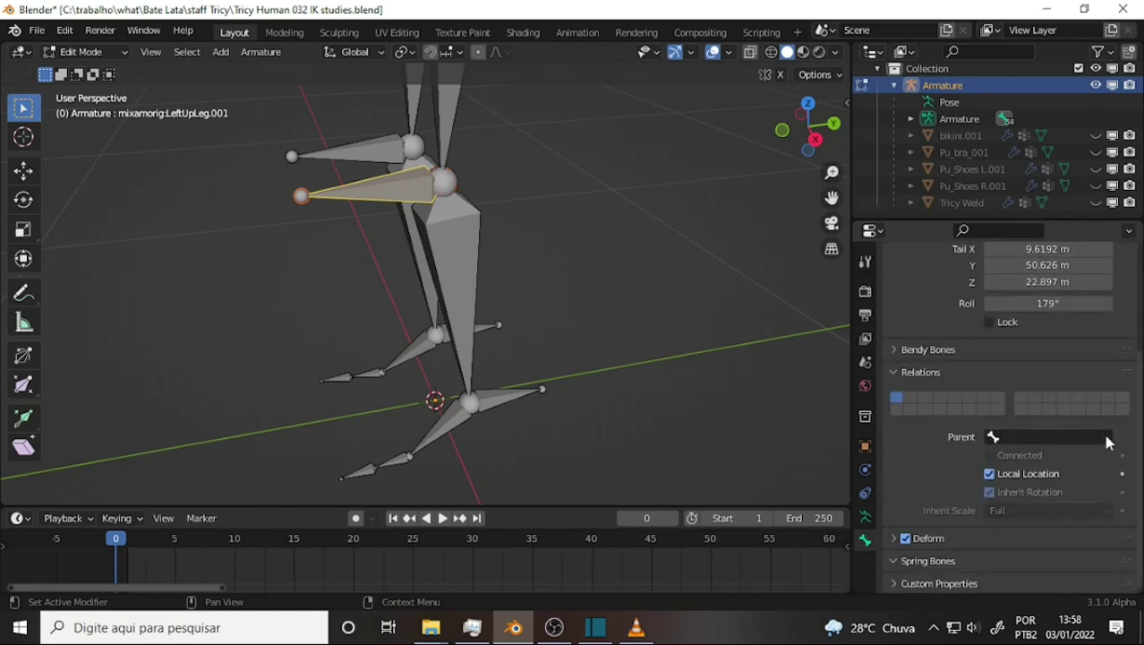
click(373, 152)
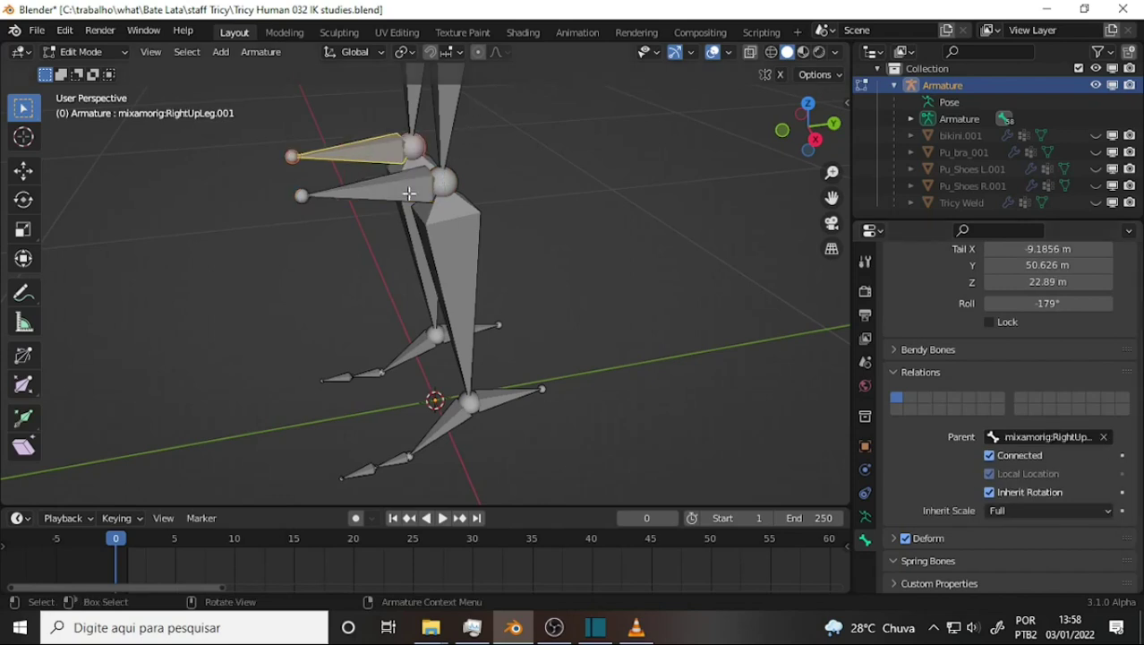
click(1103, 436)
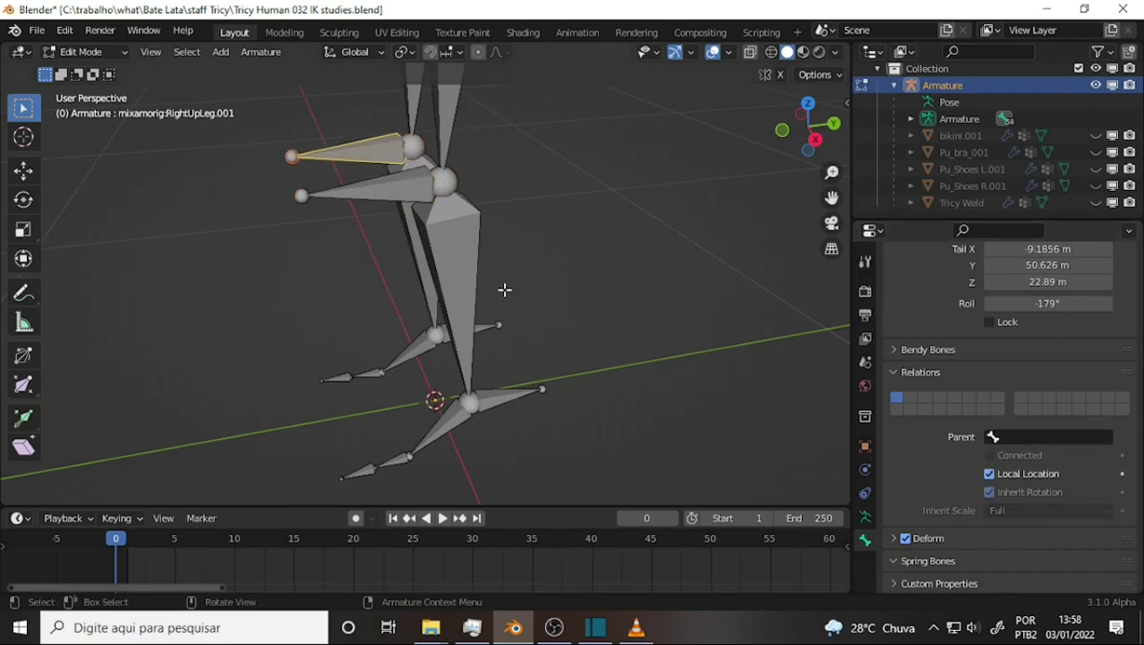
Step: Move both knee pole bones together along the Y axis away from the legs
shift+click(387, 194)
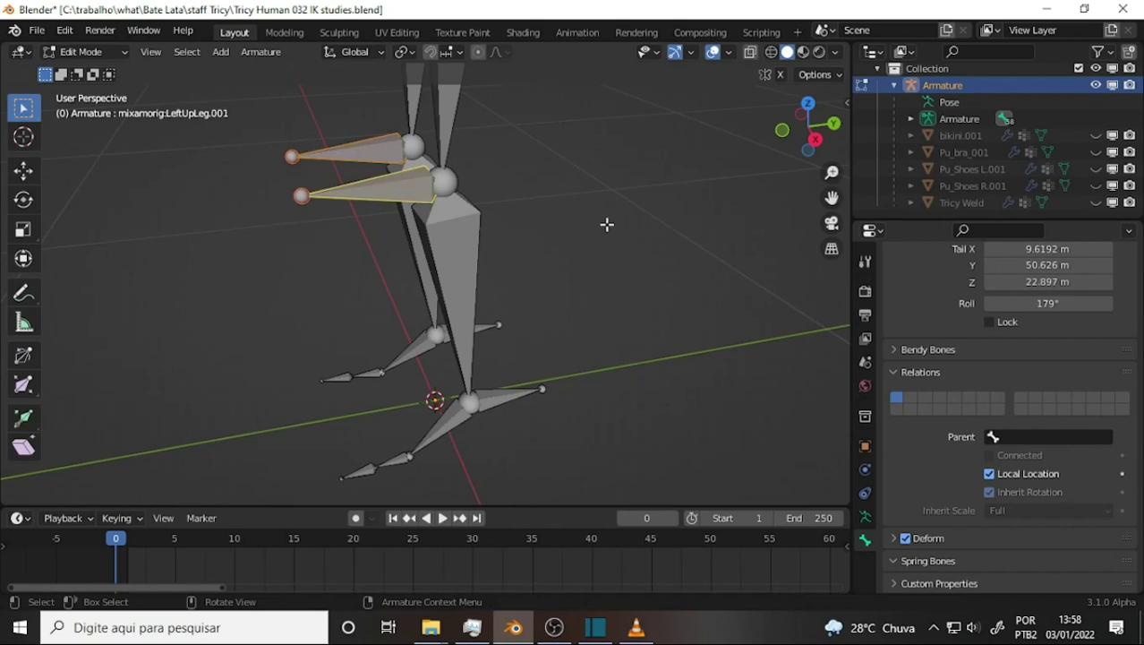
key(g)
key(y)
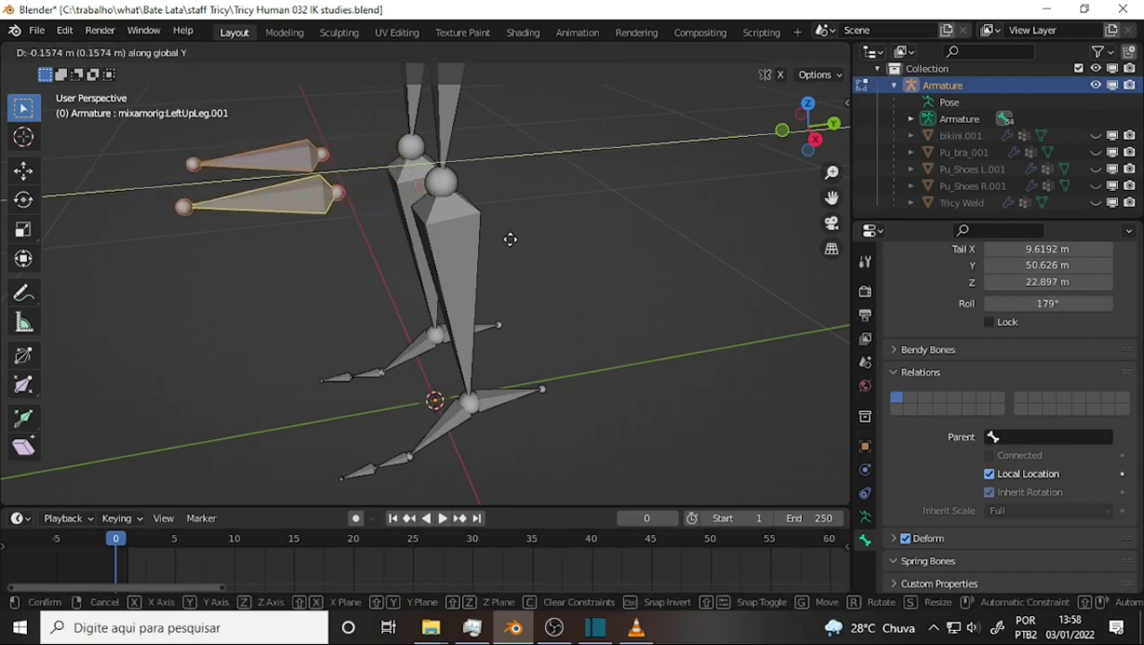
click(457, 240)
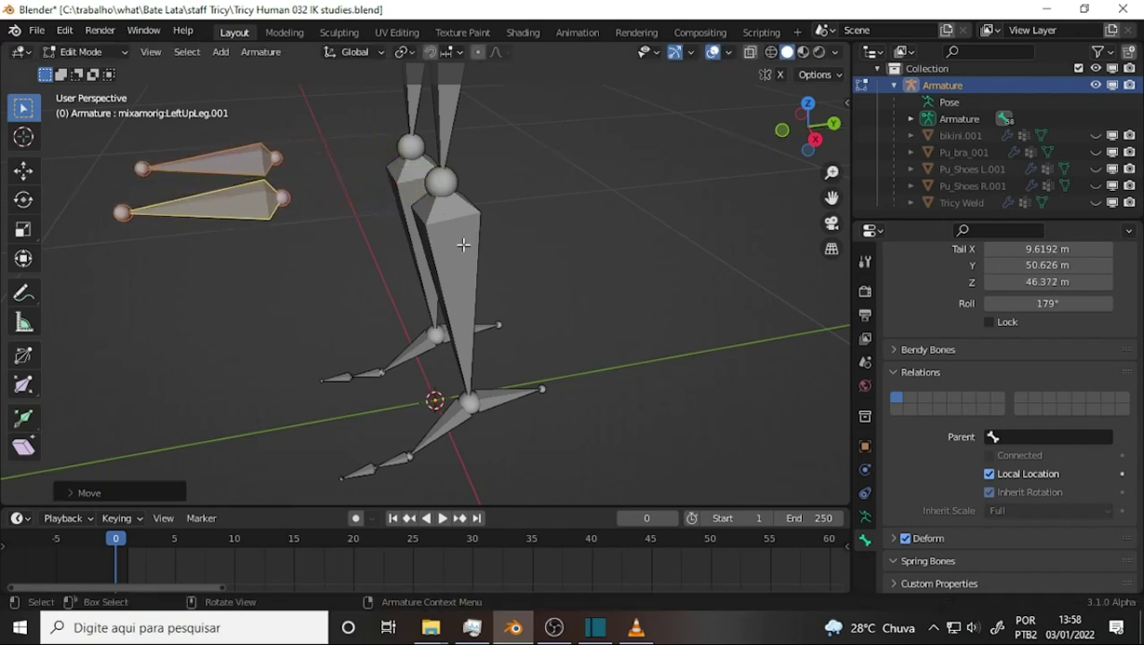
Step: Clear the Parent of the left and right heel bones, leaving both selected
click(514, 400)
key(g)
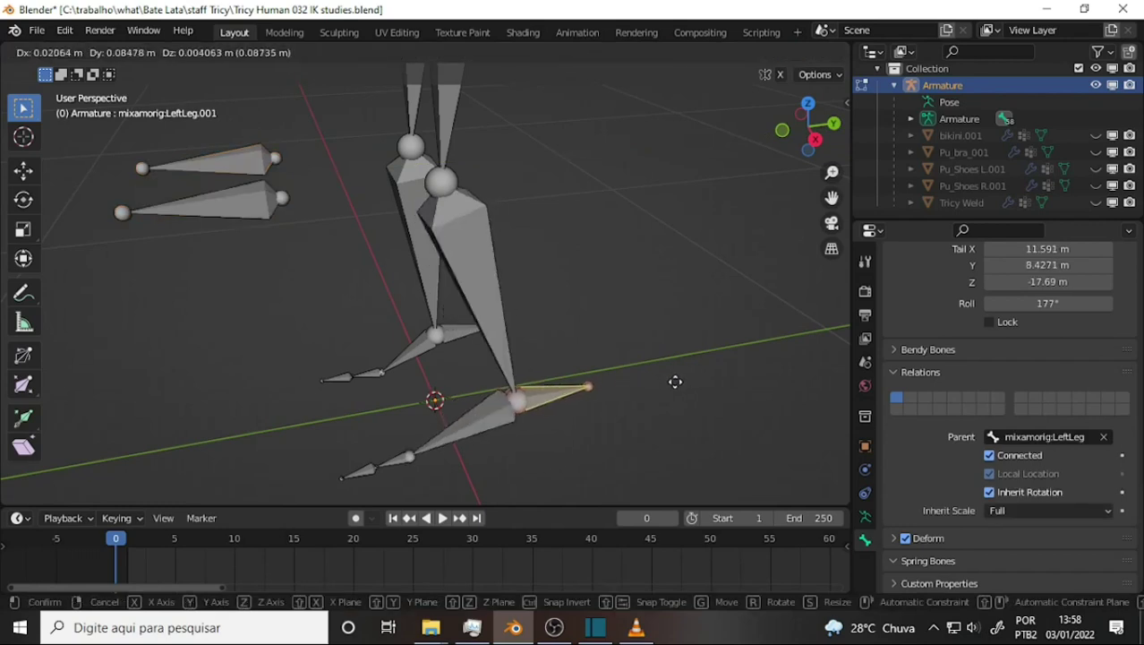
click(624, 375)
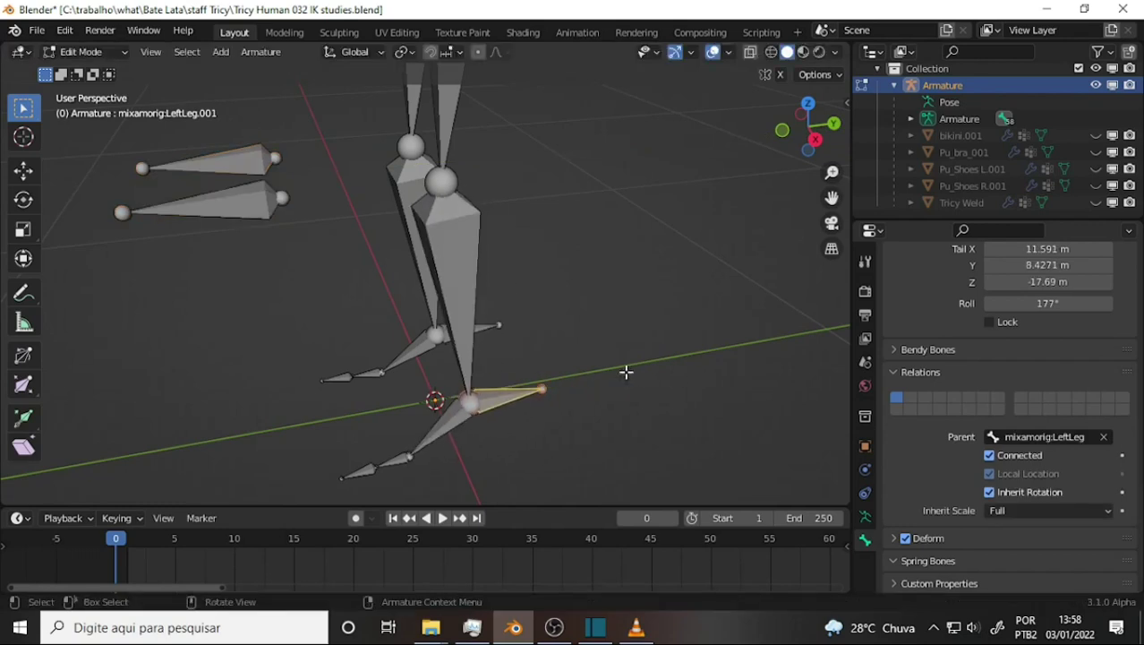
shift+click(484, 327)
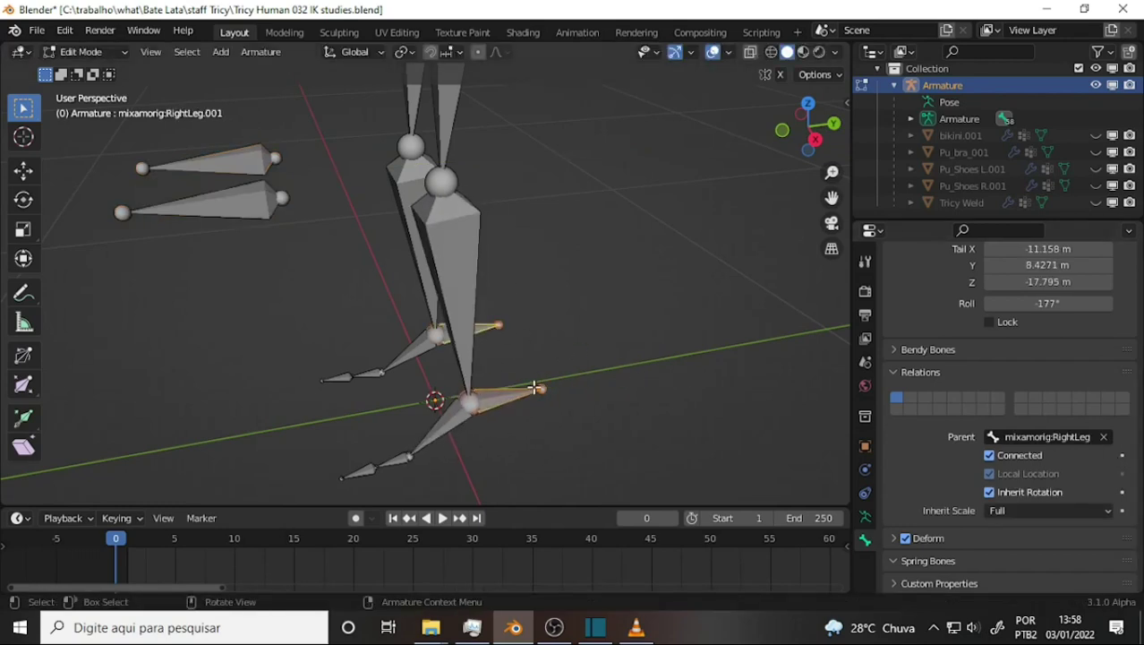
click(506, 398)
click(1103, 437)
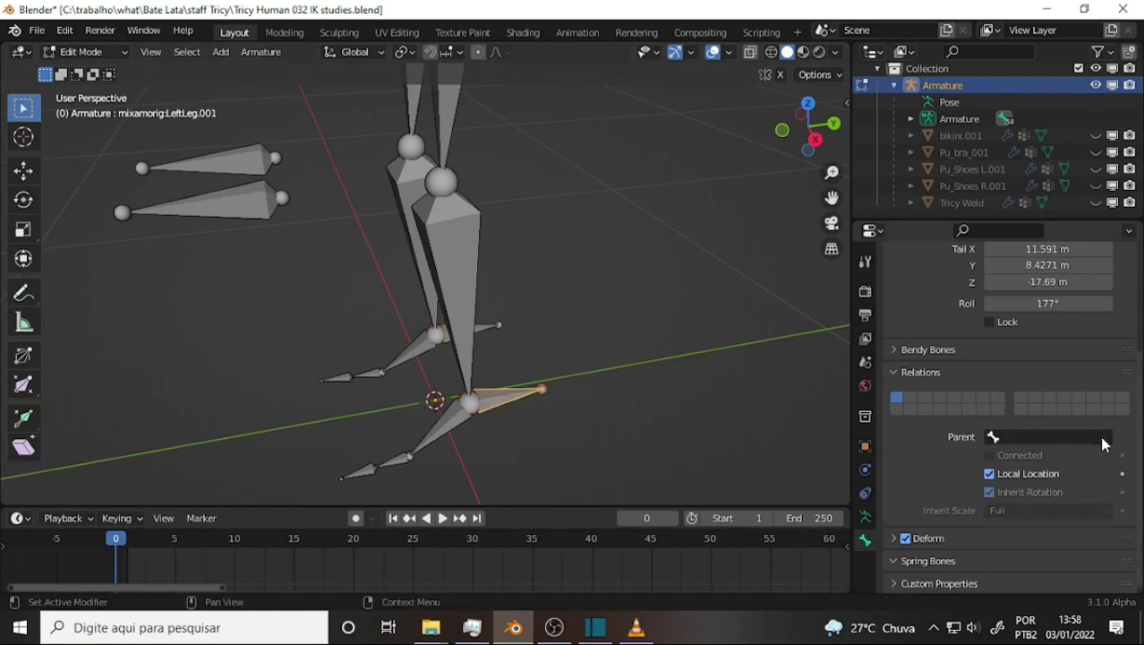
click(486, 326)
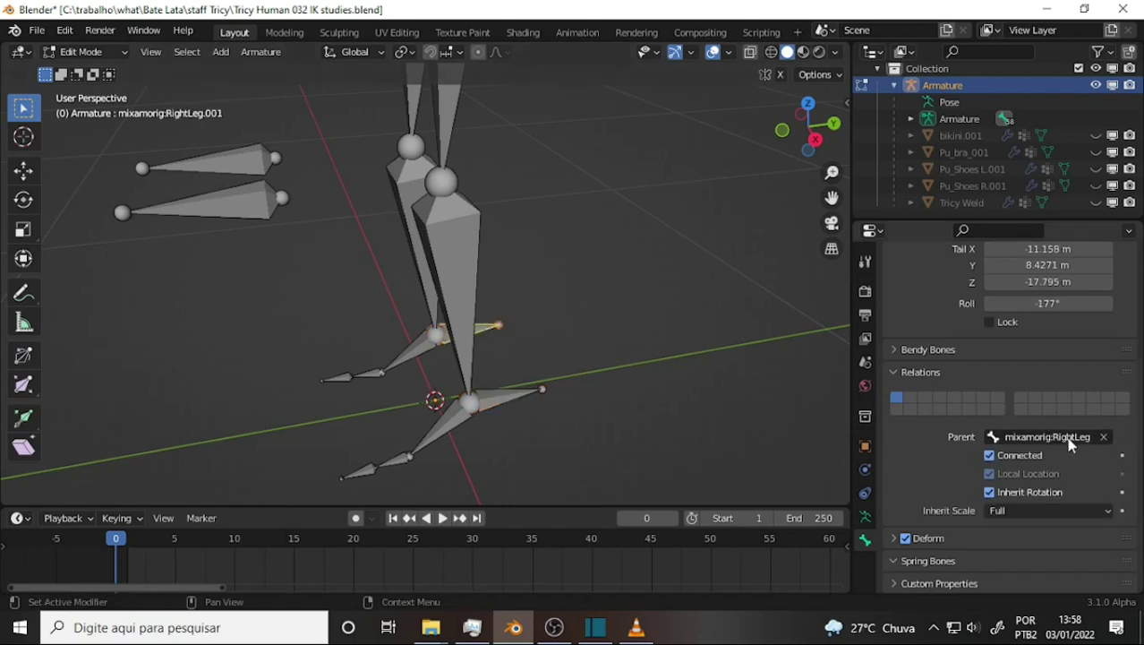
click(1104, 437)
click(526, 391)
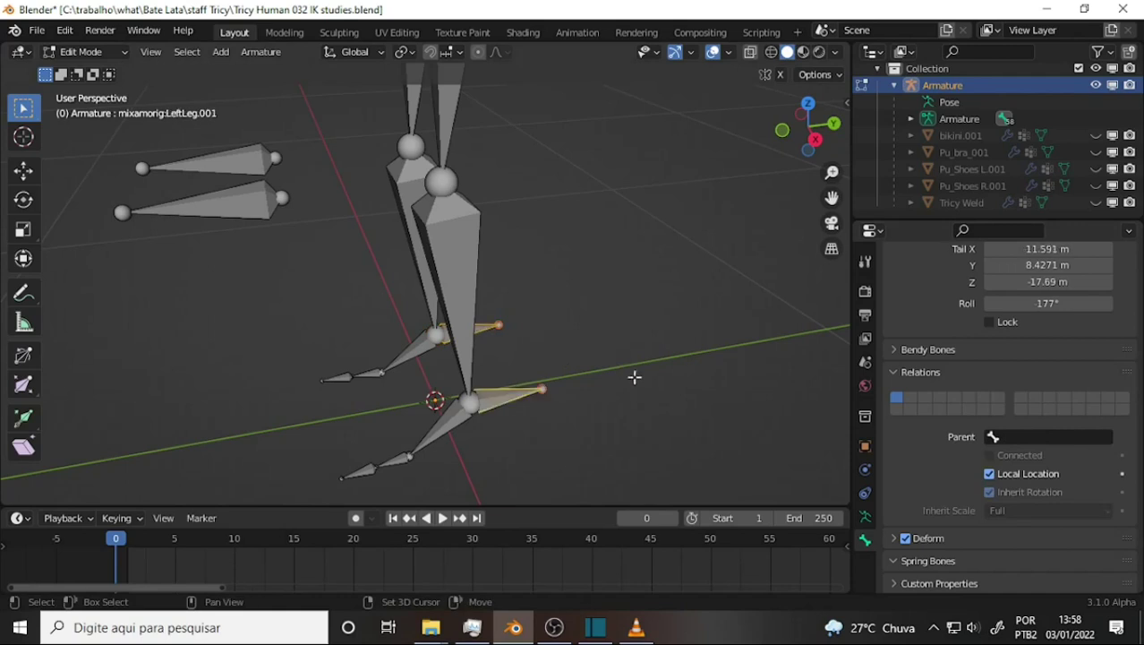
Step: Slide both heel bones along Y until they sit just behind the ankles
key(g)
key(y)
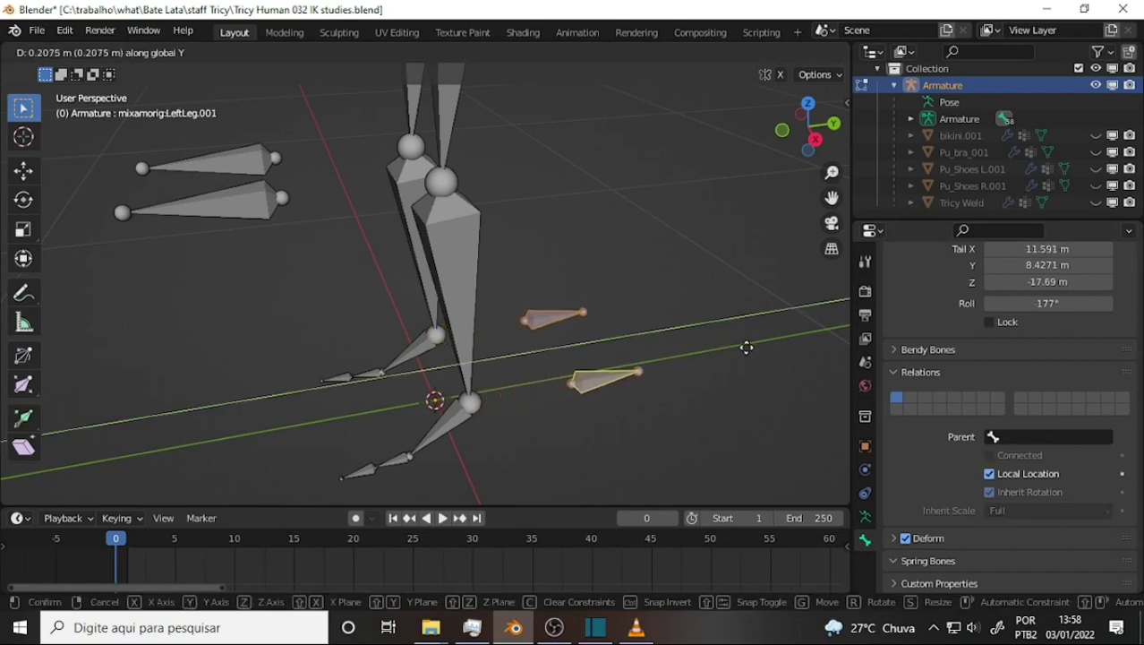
click(746, 348)
mouse_move(669, 198)
middle_down()
mouse_move(557, 110)
mouse_move(632, 135)
mouse_move(594, 131)
middle_up()
drag(831, 197, 828, 270)
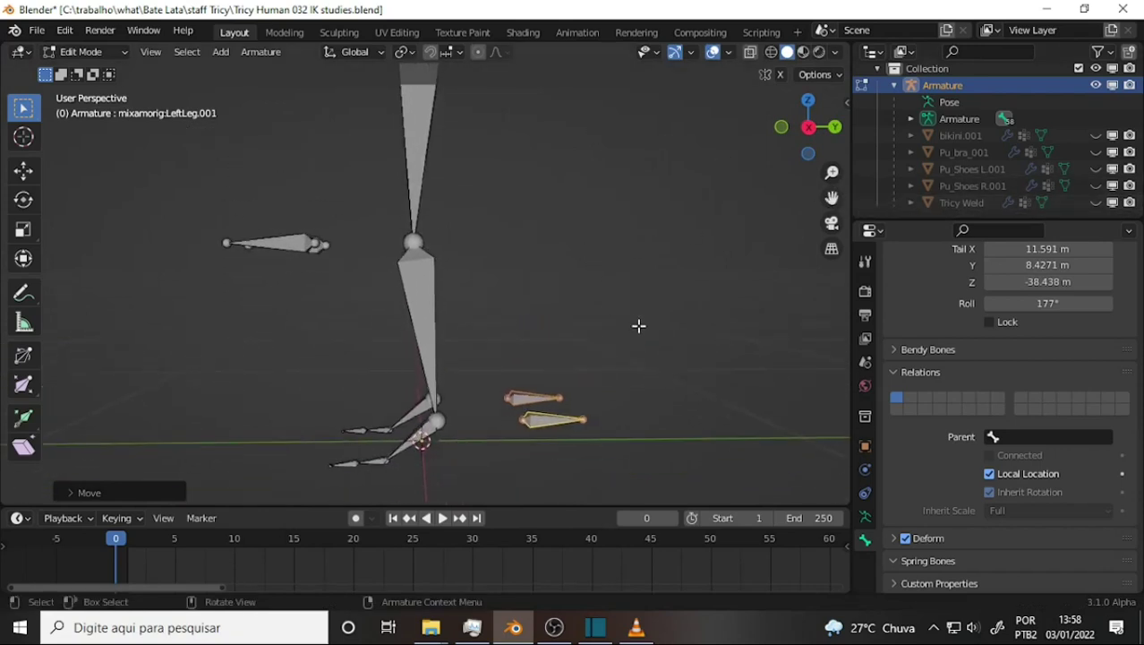
key(g)
key(y)
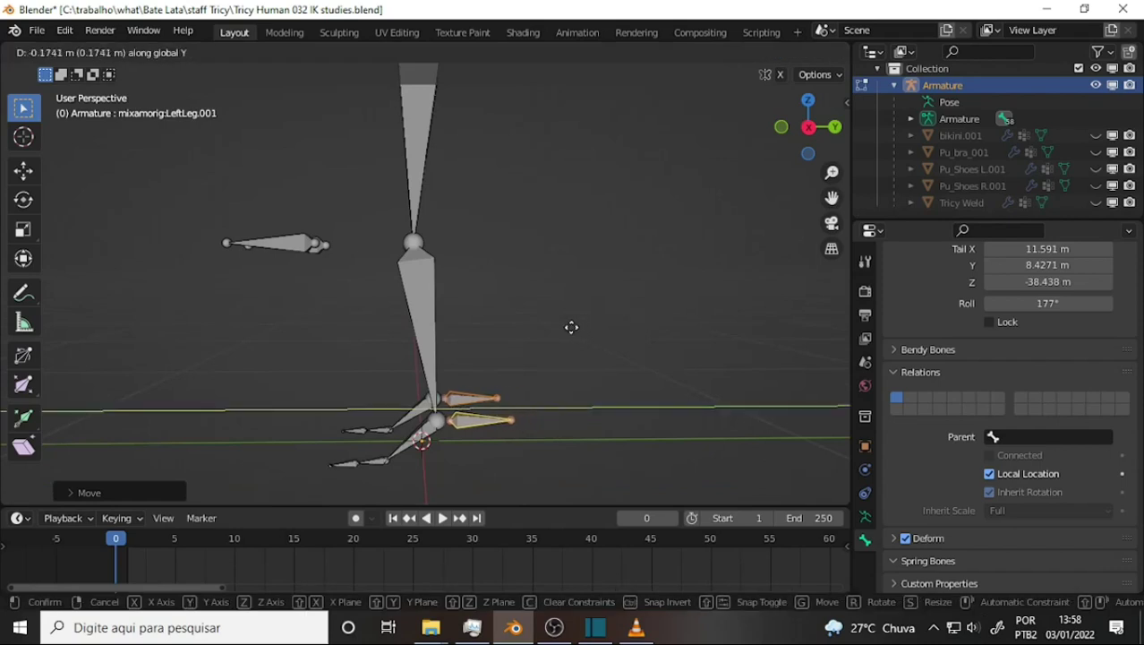
click(556, 309)
Step: Inspect the leg armature, selecting the right shin and then the LeftUpLeg thigh
mouse_move(557, 309)
middle_down()
mouse_move(550, 275)
mouse_move(731, 311)
mouse_move(551, 288)
mouse_move(674, 293)
mouse_move(651, 263)
middle_up()
scroll(651, 262, up, 2)
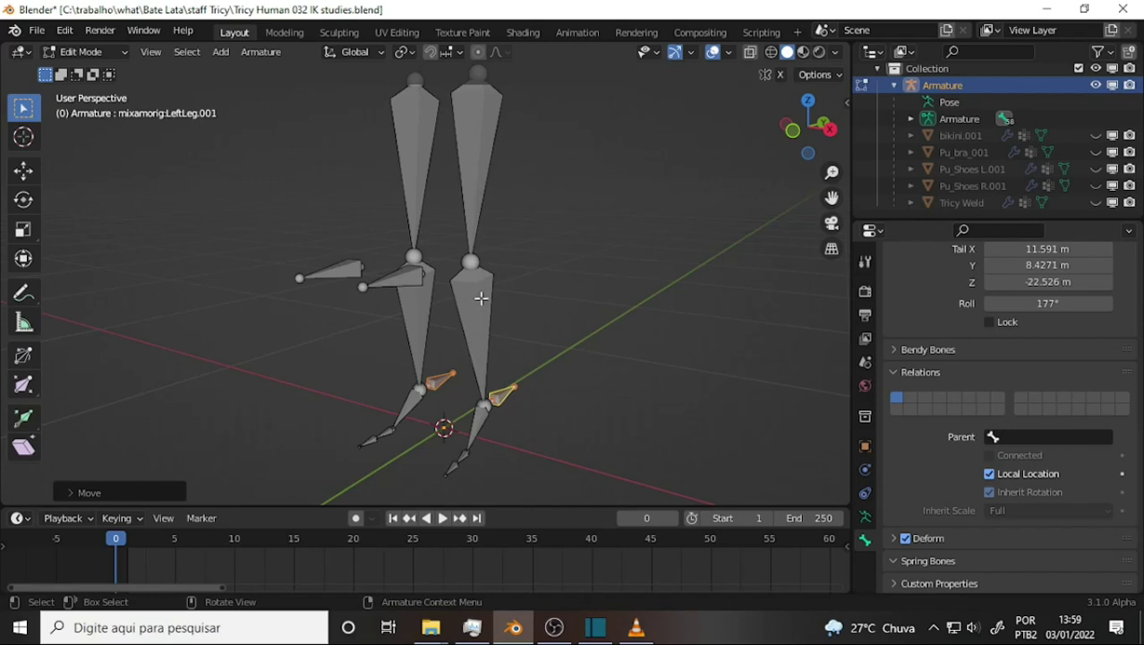
click(481, 297)
click(479, 138)
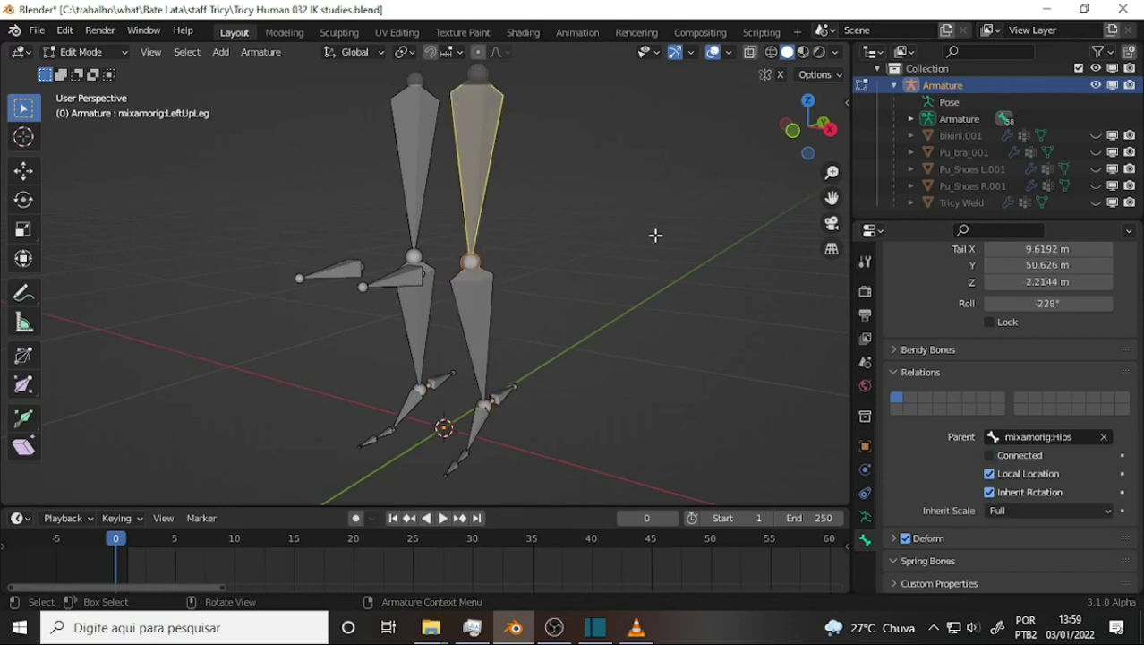
scroll(672, 239, down, 2)
middle_drag(671, 239, 590, 235)
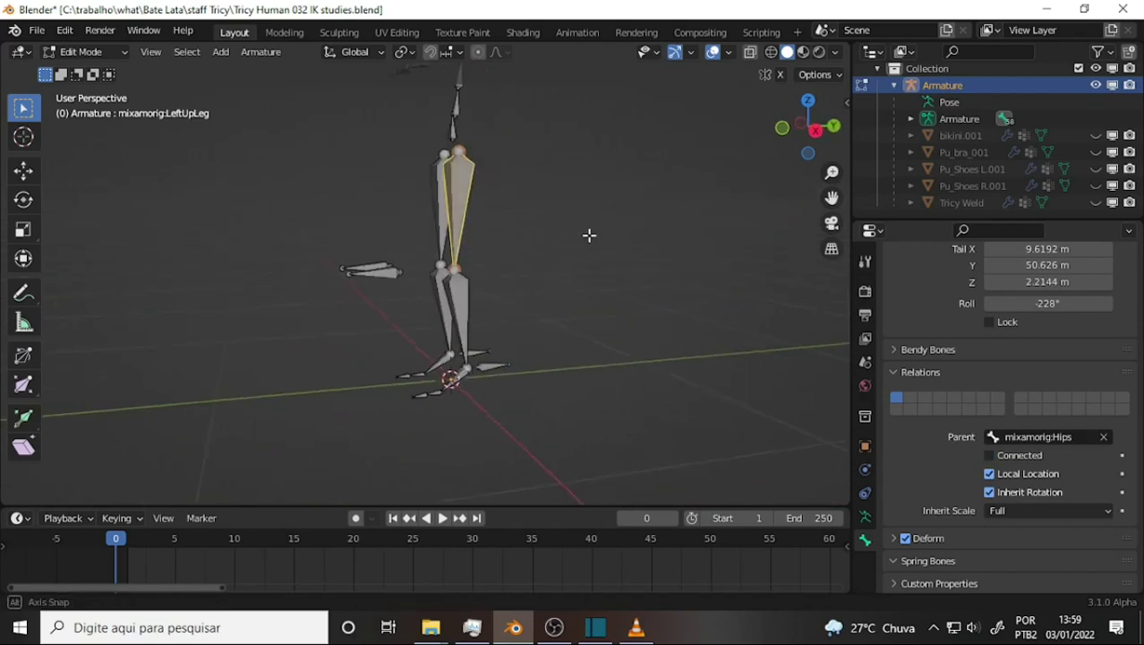
Step: Enter Pose Mode and test an X rotation on the thigh, cancelling it
click(89, 52)
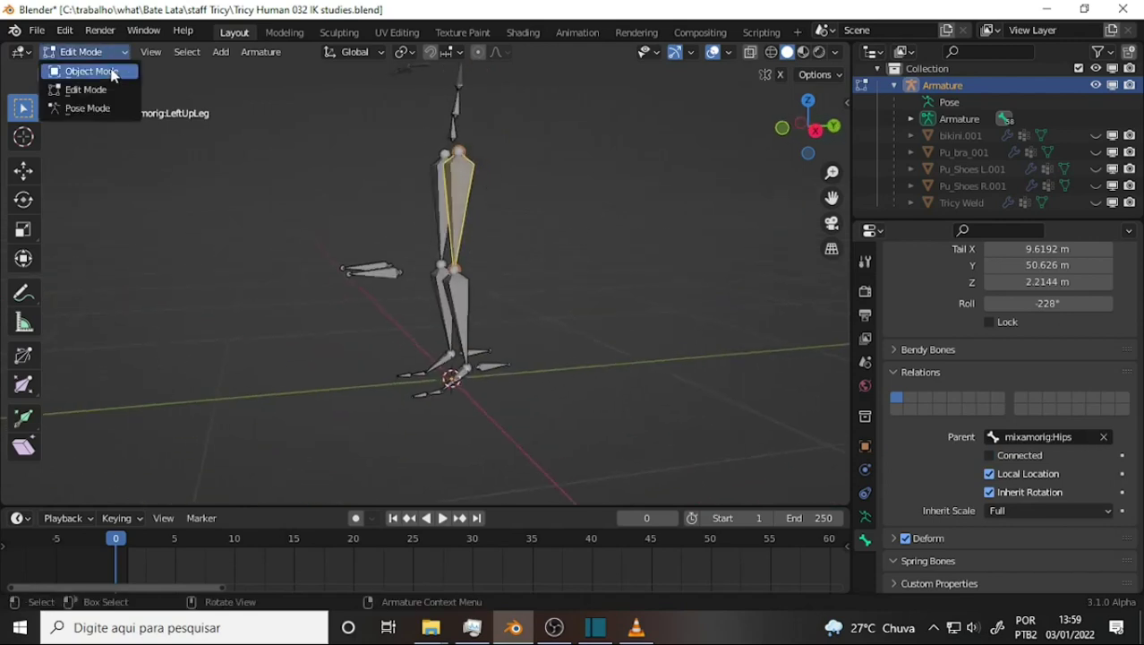
click(106, 108)
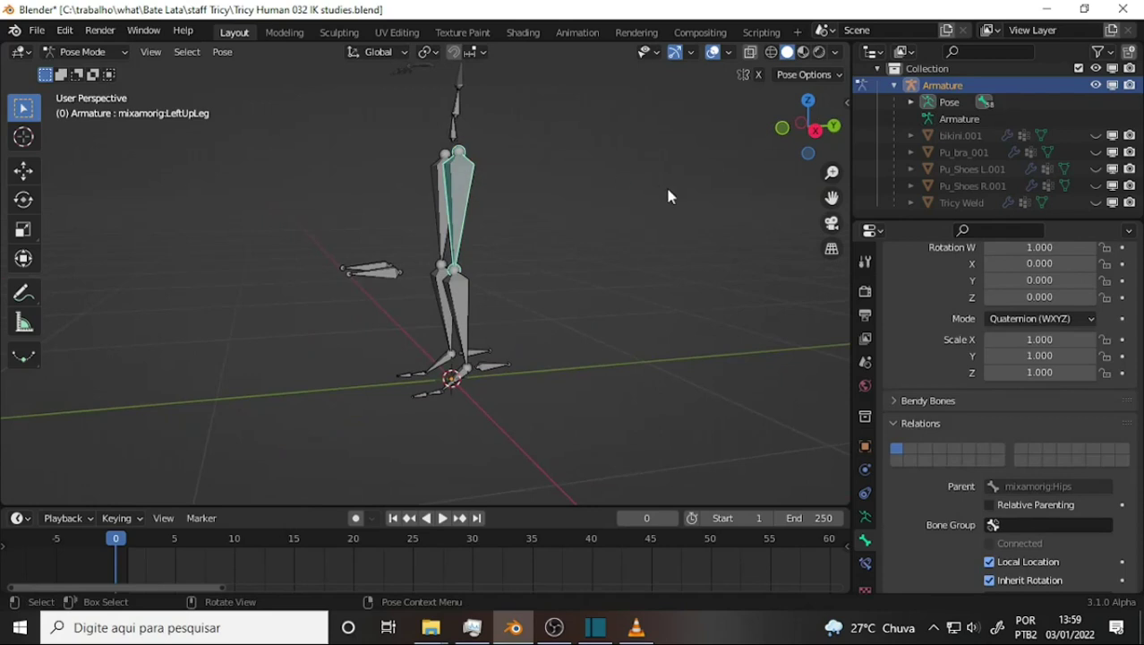
key(r)
key(x)
key(x)
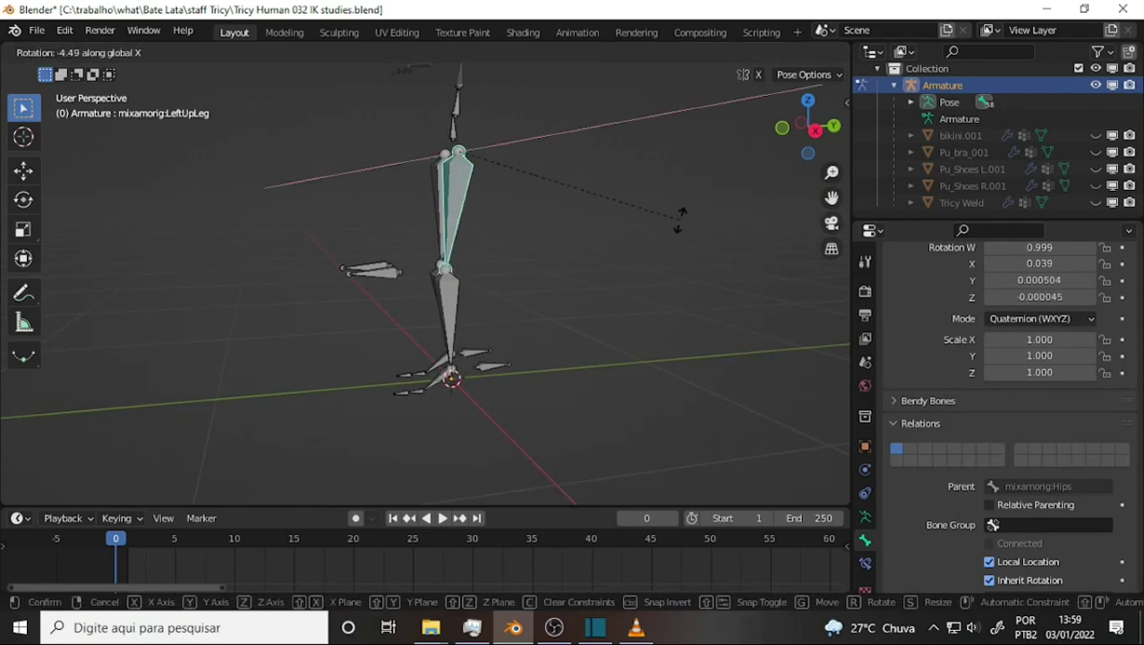
key(Escape)
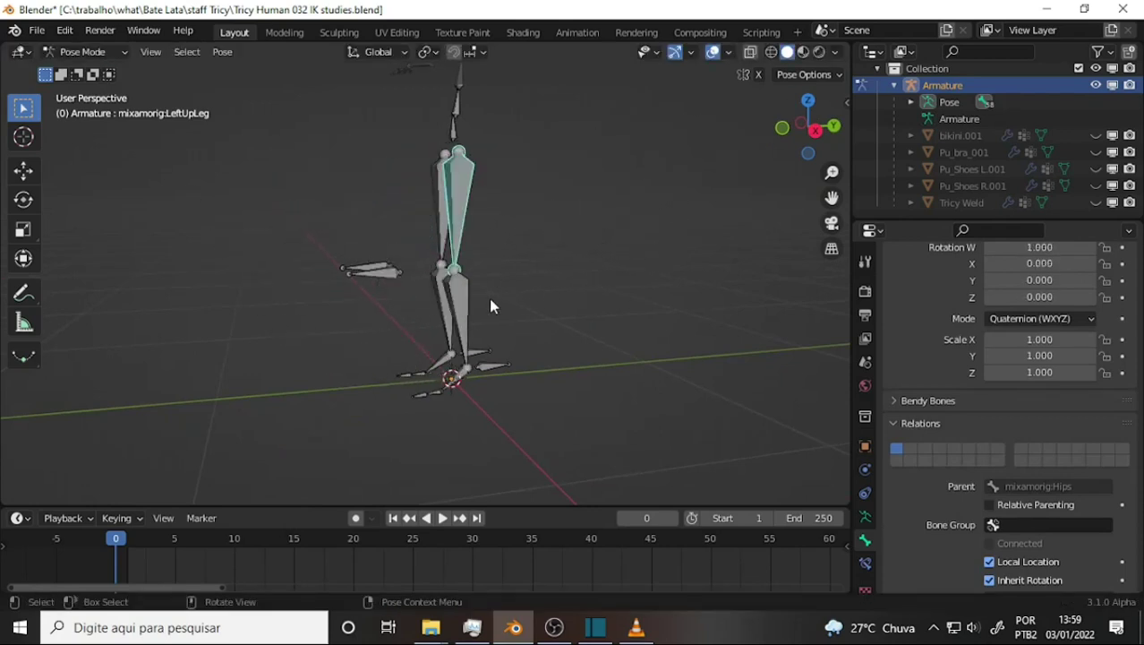
Step: Test-rotate the LeftLeg shin several times, cancelling each so it stays unrotated
click(461, 284)
key(r)
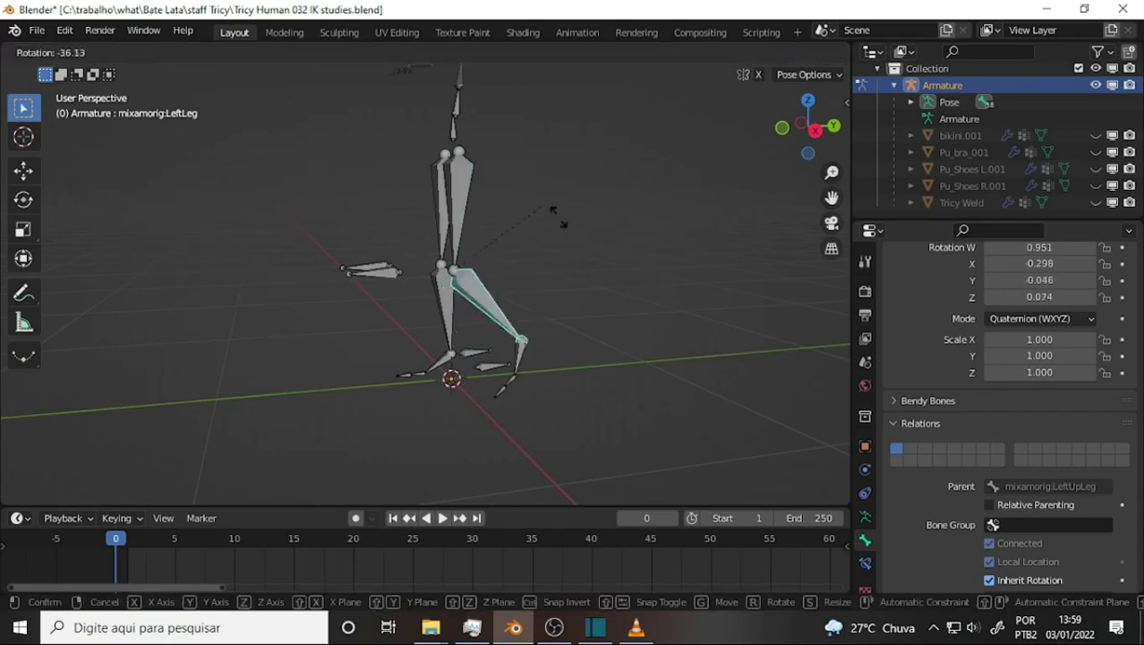
key(Escape)
key(r)
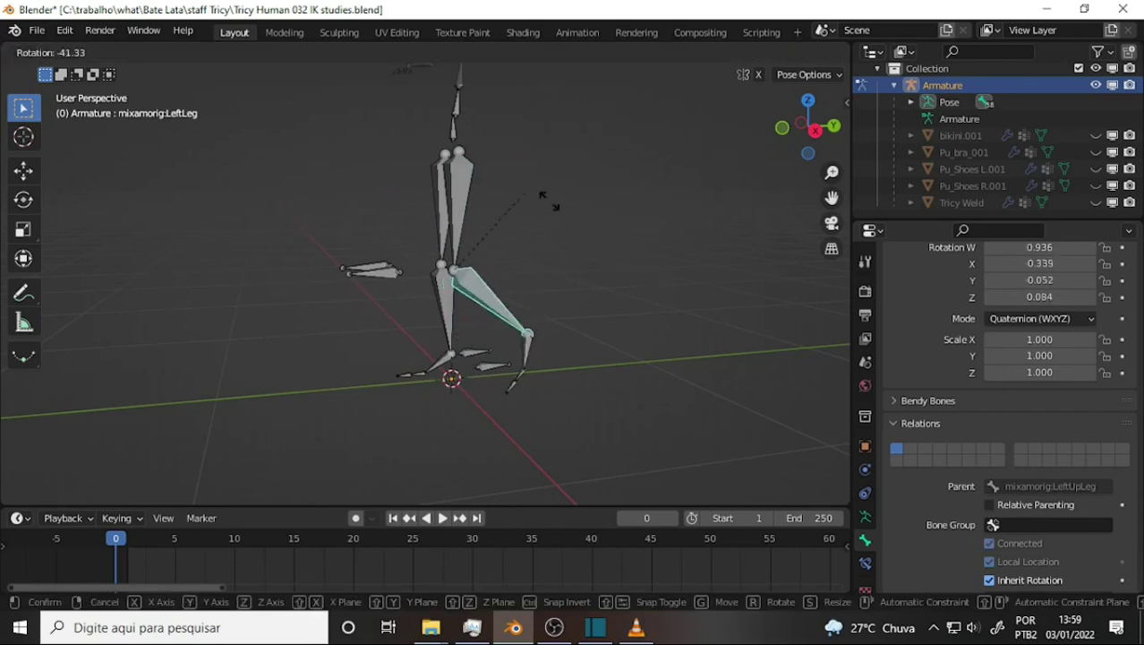
key(Escape)
key(r)
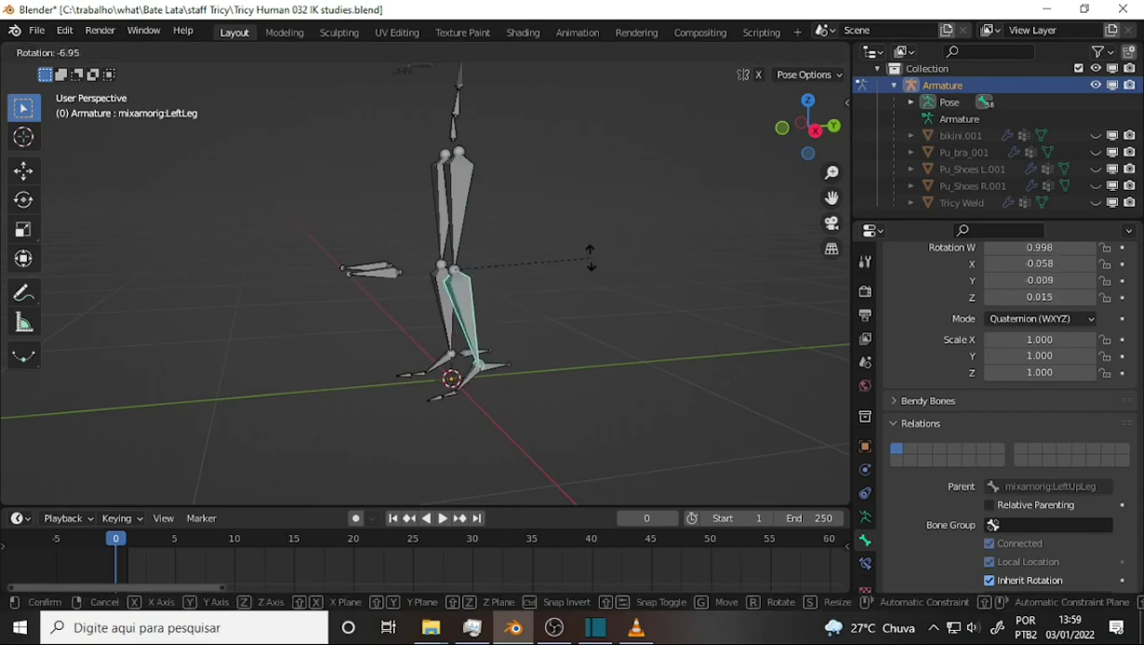
key(Escape)
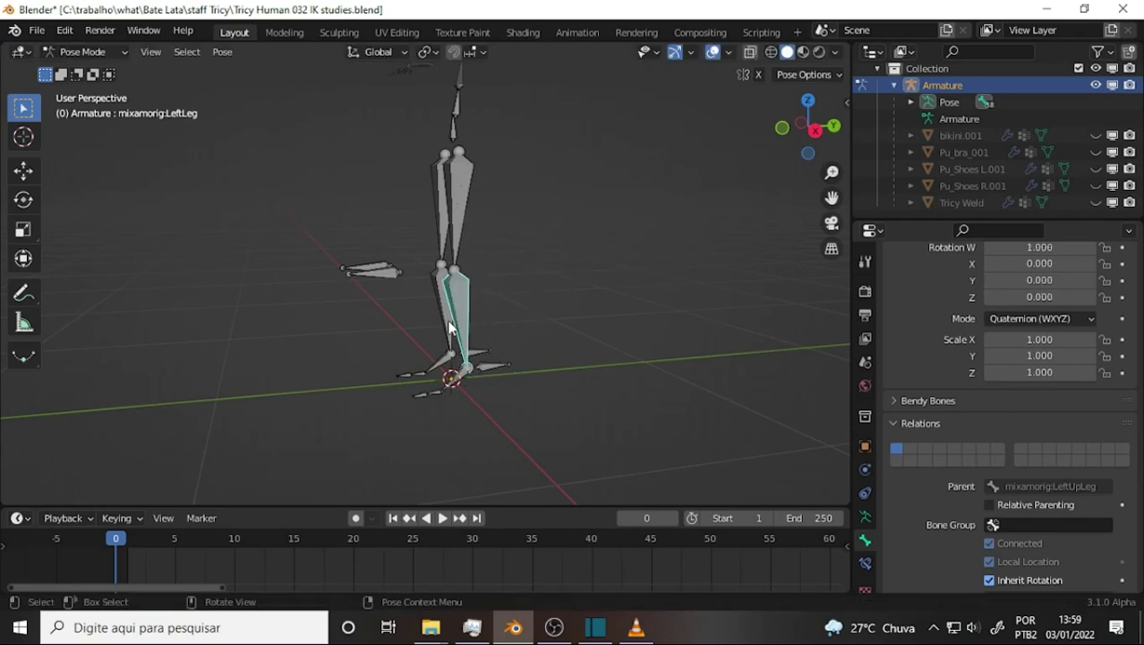
scroll(550, 269, up, 2)
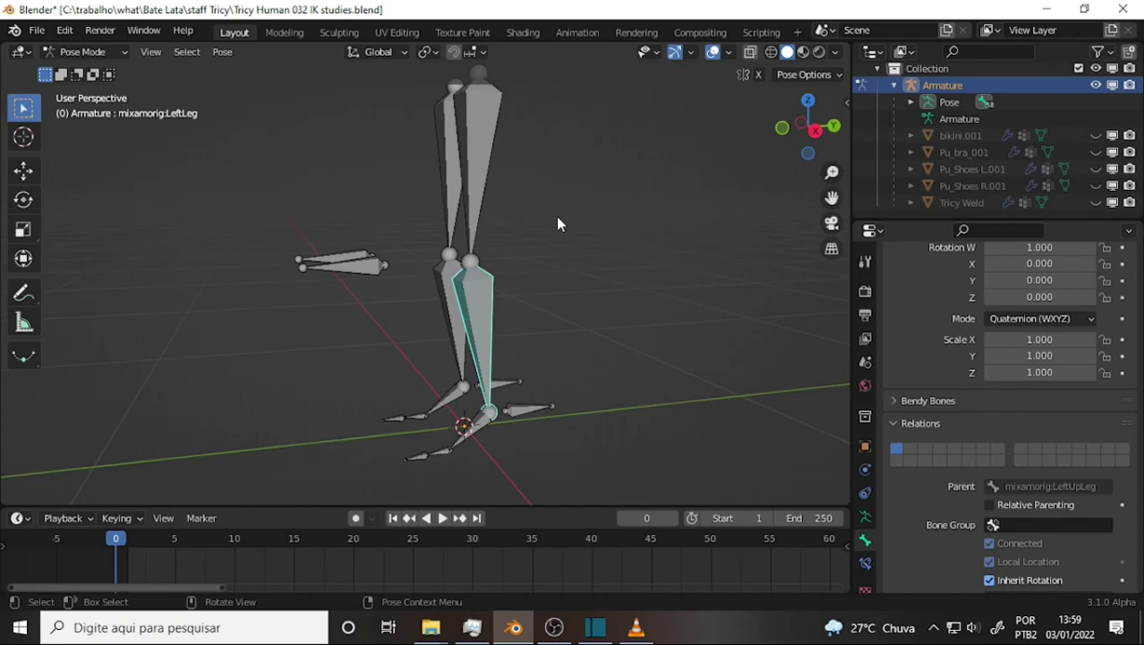
scroll(557, 223, down, 2)
mouse_move(556, 215)
middle_down()
mouse_move(622, 234)
mouse_move(557, 234)
middle_up()
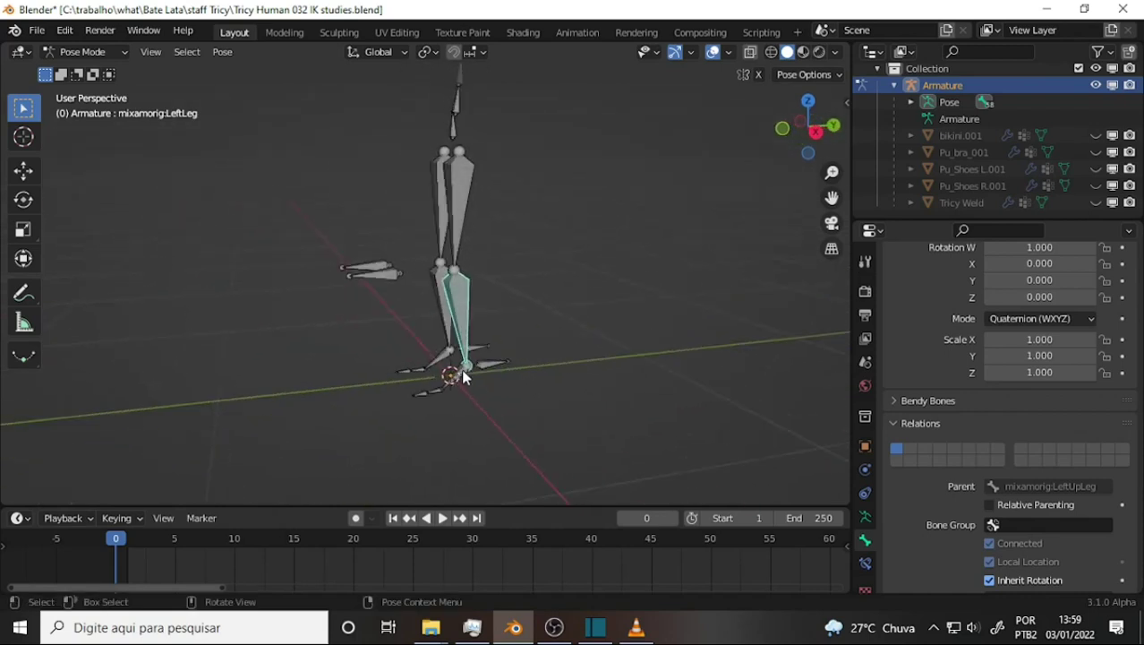
middle_drag(555, 313, 553, 307)
Step: Return the armature to Object Mode and then into Edit Mode
click(113, 54)
click(113, 72)
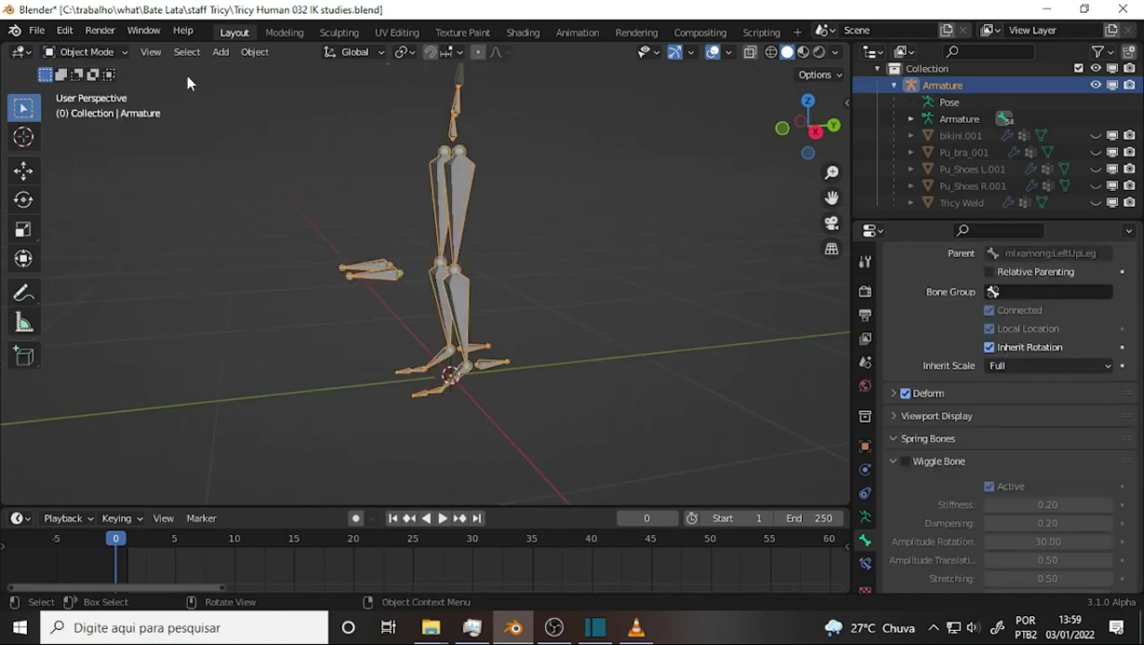
click(82, 52)
click(98, 89)
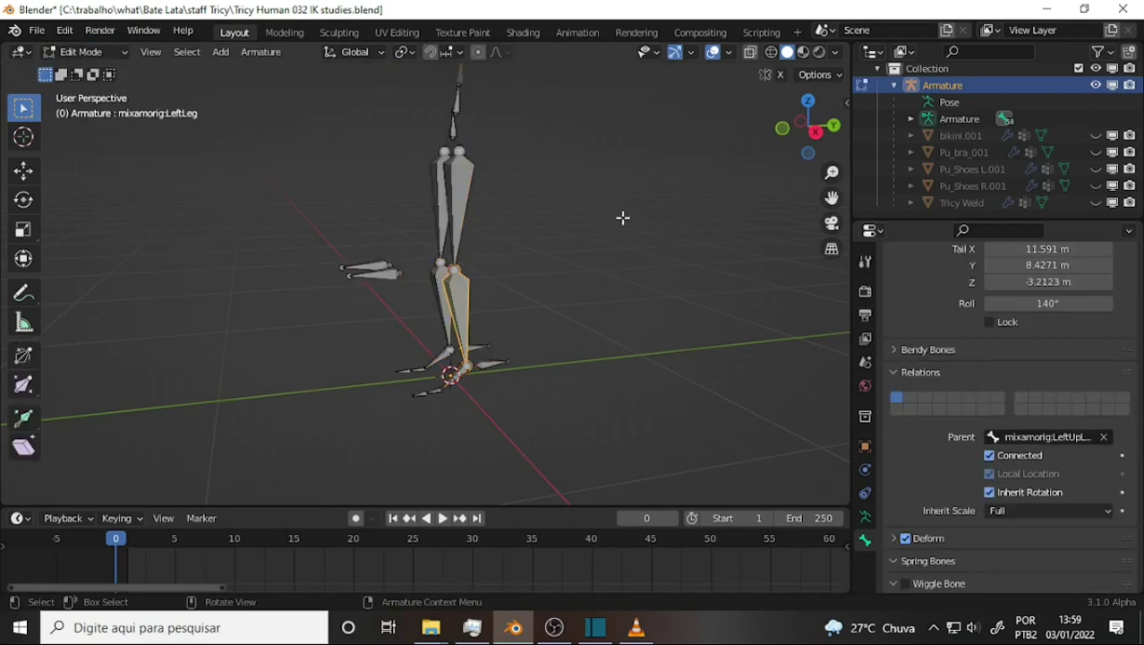
mouse_move(623, 217)
middle_down()
mouse_move(544, 212)
mouse_move(609, 207)
mouse_move(595, 205)
middle_up()
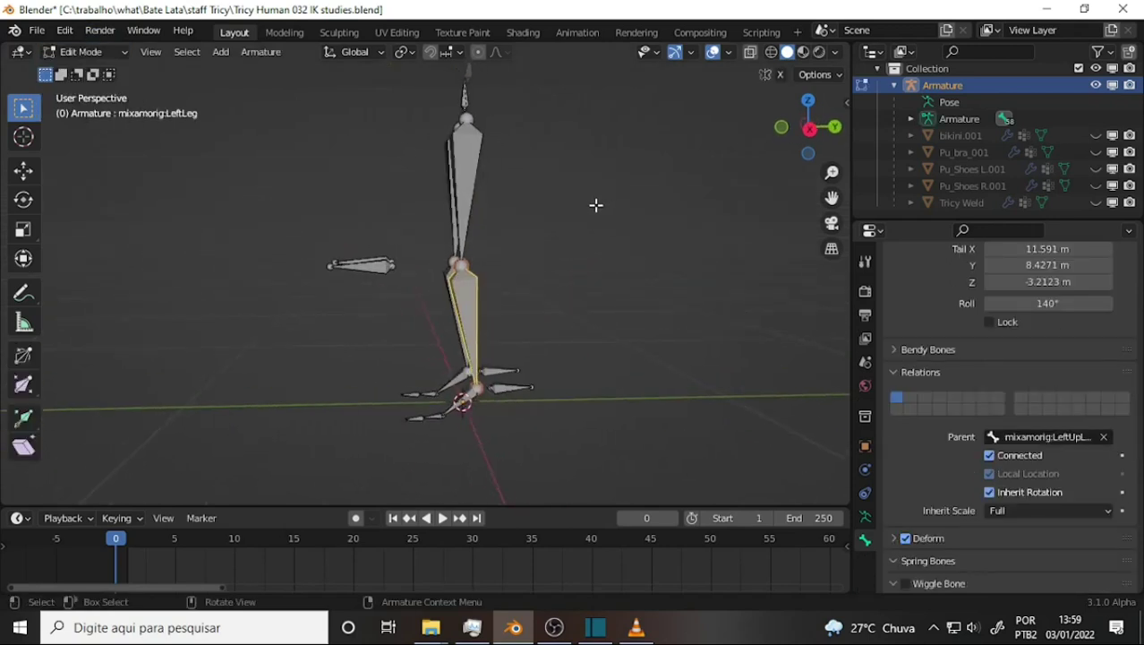
click(556, 626)
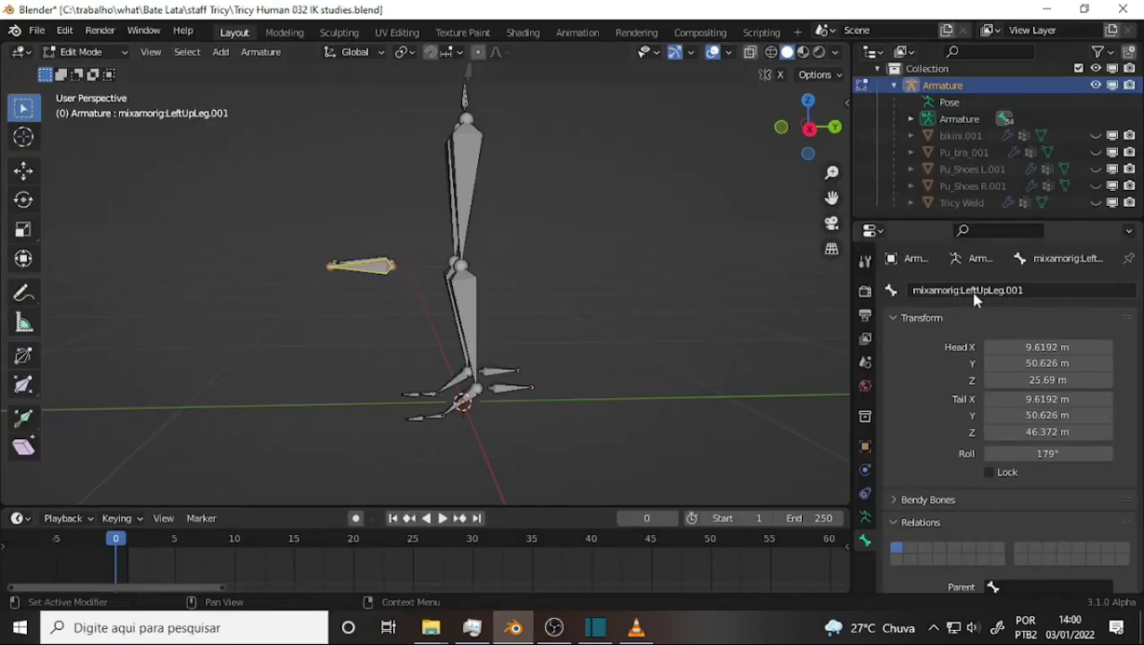
Step: Rename the left floating upper-leg bone to mixamorig:KneeIK.L
click(1027, 291)
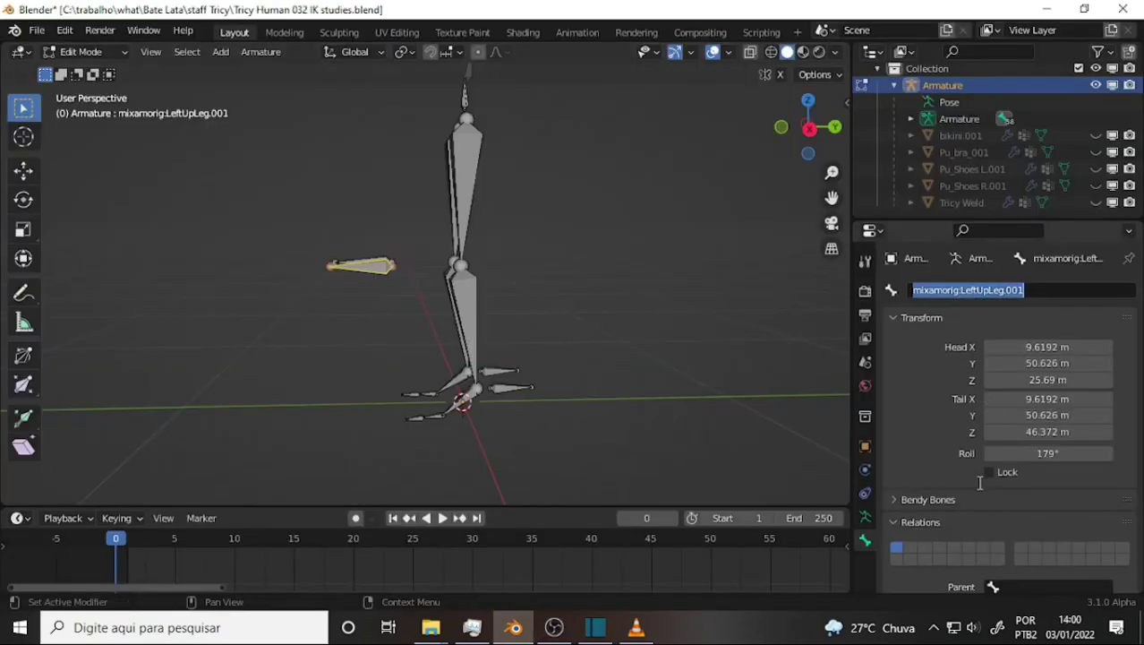
click(1046, 292)
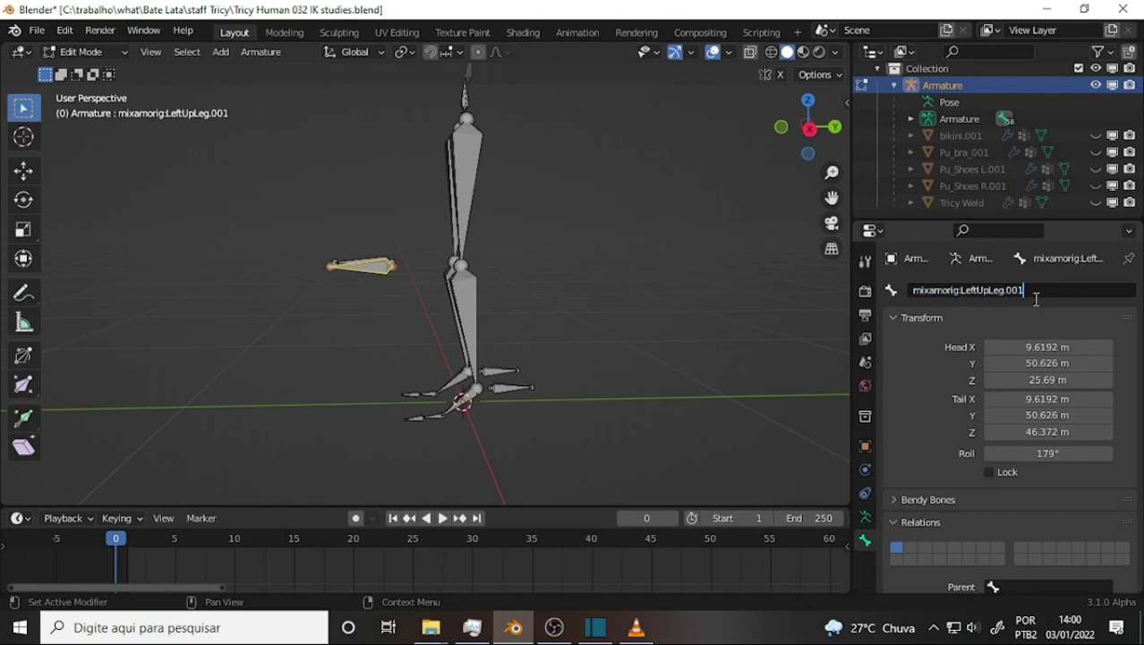
drag(1036, 299, 964, 331)
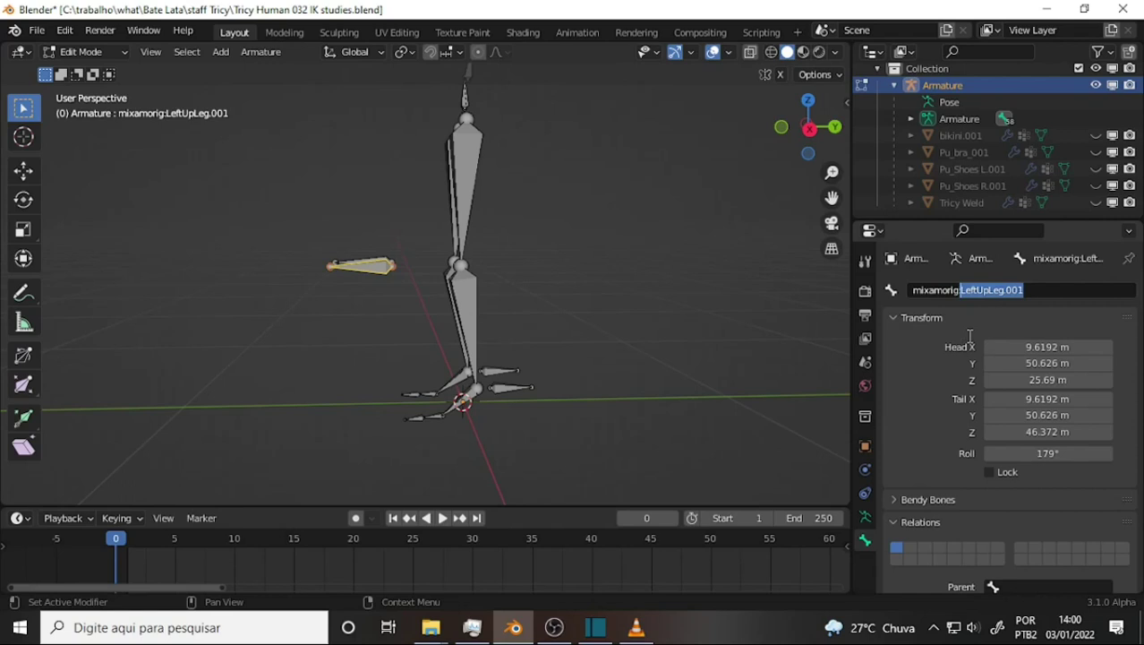
text(Kne)
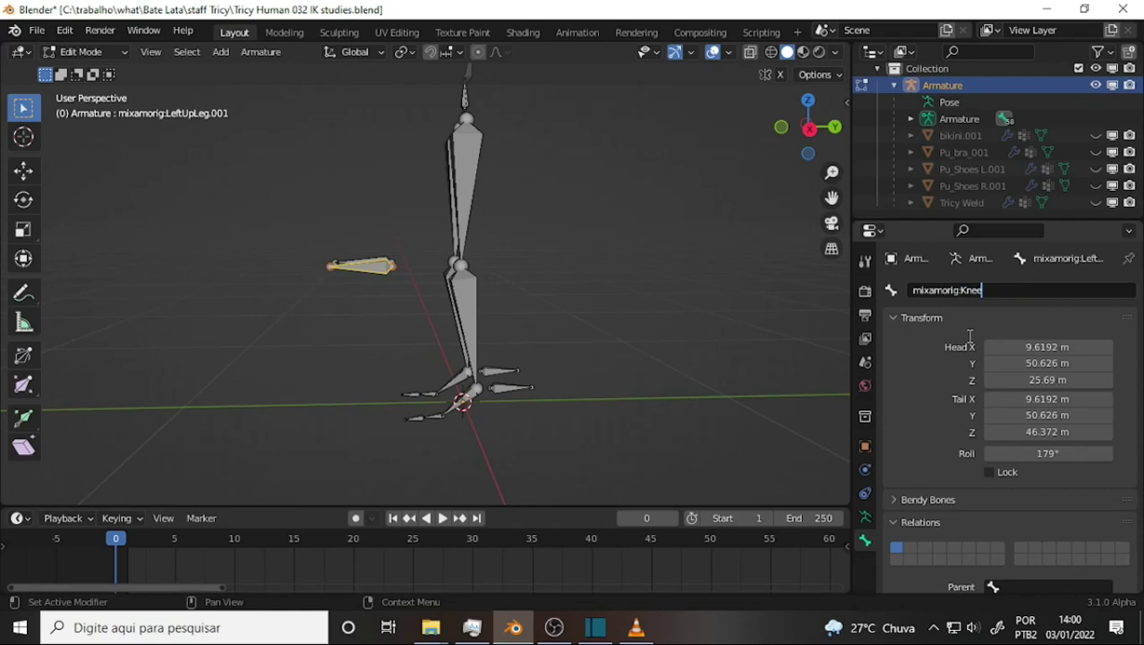
text(eIK)
text(.L)
drag(1020, 292, 883, 305)
key(ctrl+c)
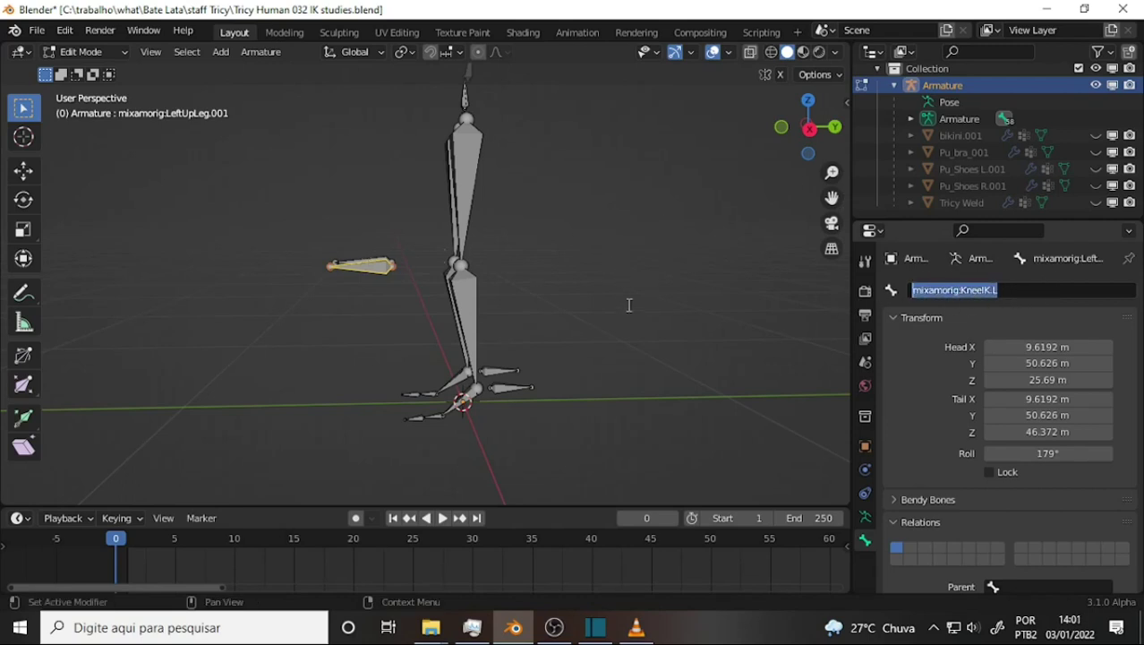
key(Return)
Step: Rename the right floating upper-leg bone to mixamorig:KneeIK.R
mouse_move(621, 195)
middle_down()
mouse_move(600, 189)
mouse_move(612, 227)
mouse_move(560, 200)
middle_up()
click(381, 243)
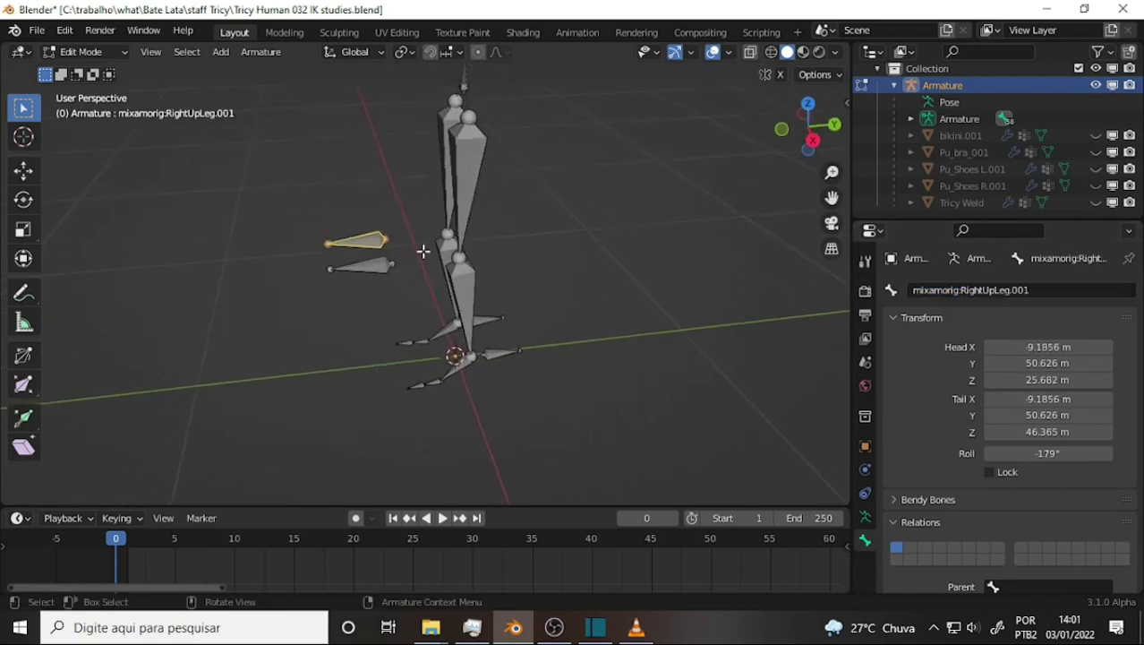
click(1056, 291)
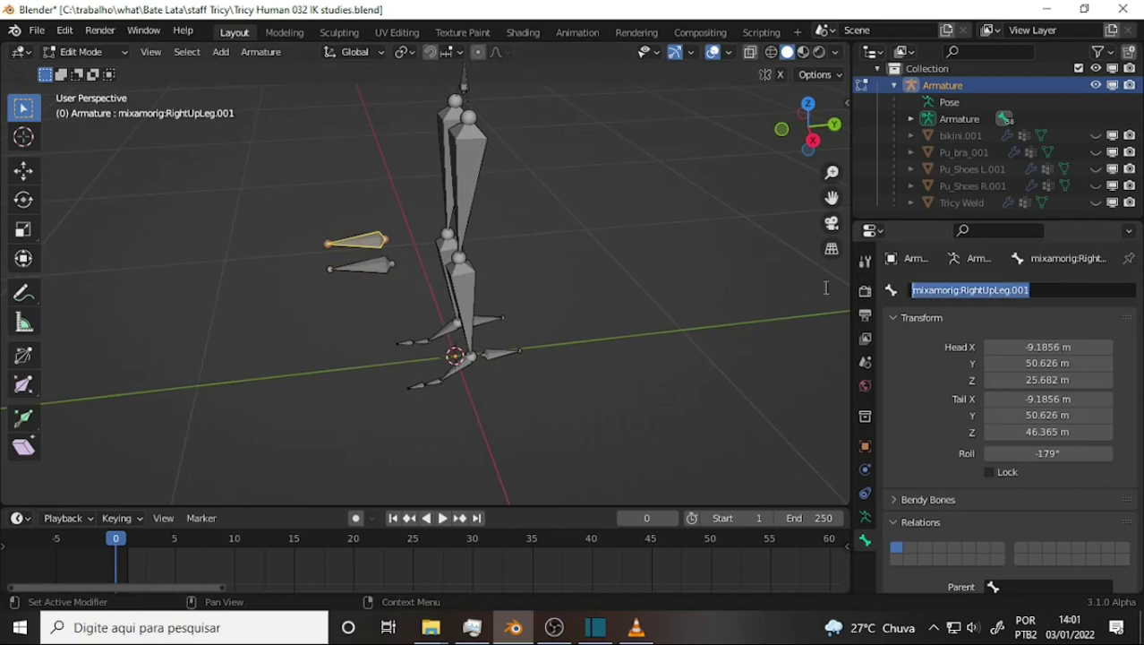
key(ctrl+v)
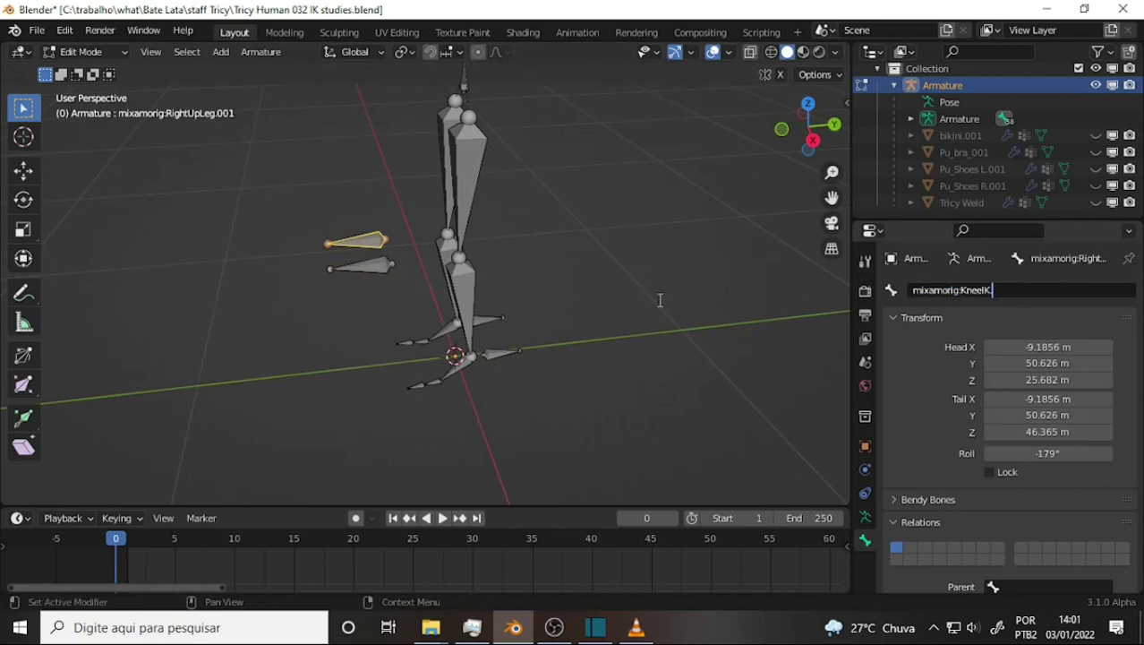
text(.R)
key(Return)
Step: Select the left lower-leg copy bone and glance at the VLC tutorial
click(500, 354)
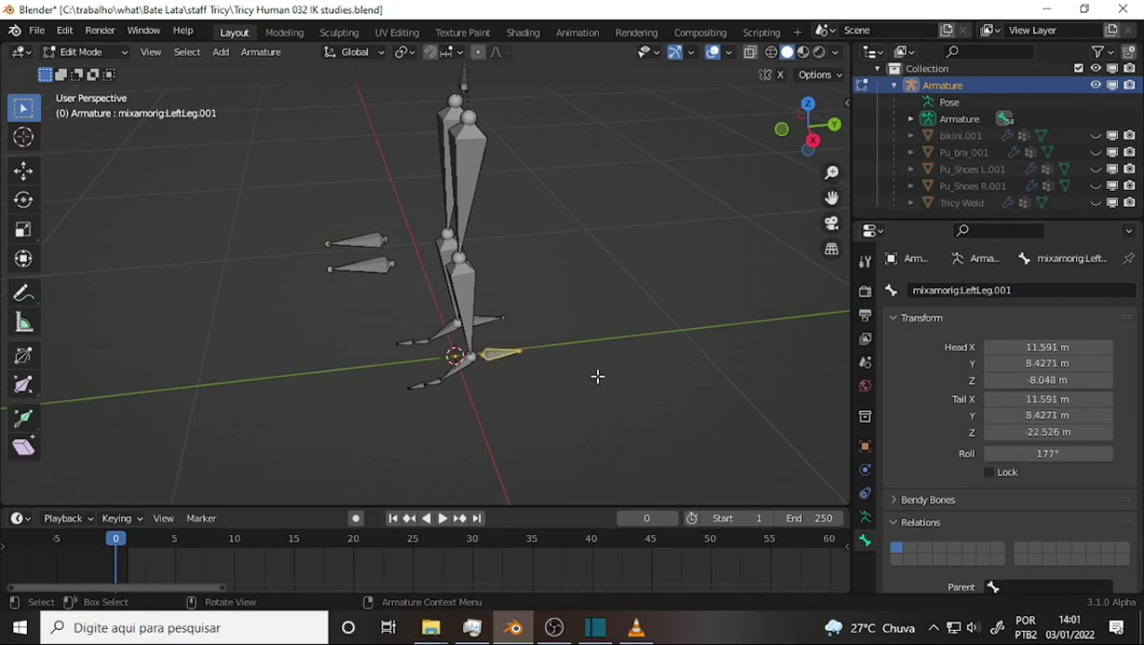
click(637, 628)
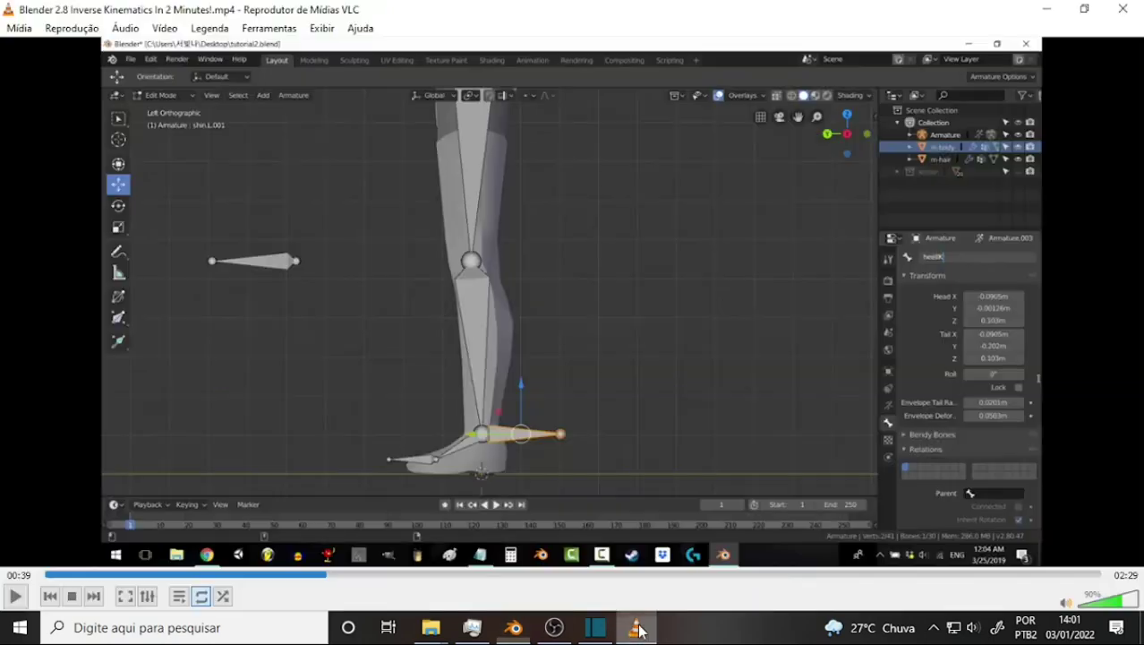
click(637, 628)
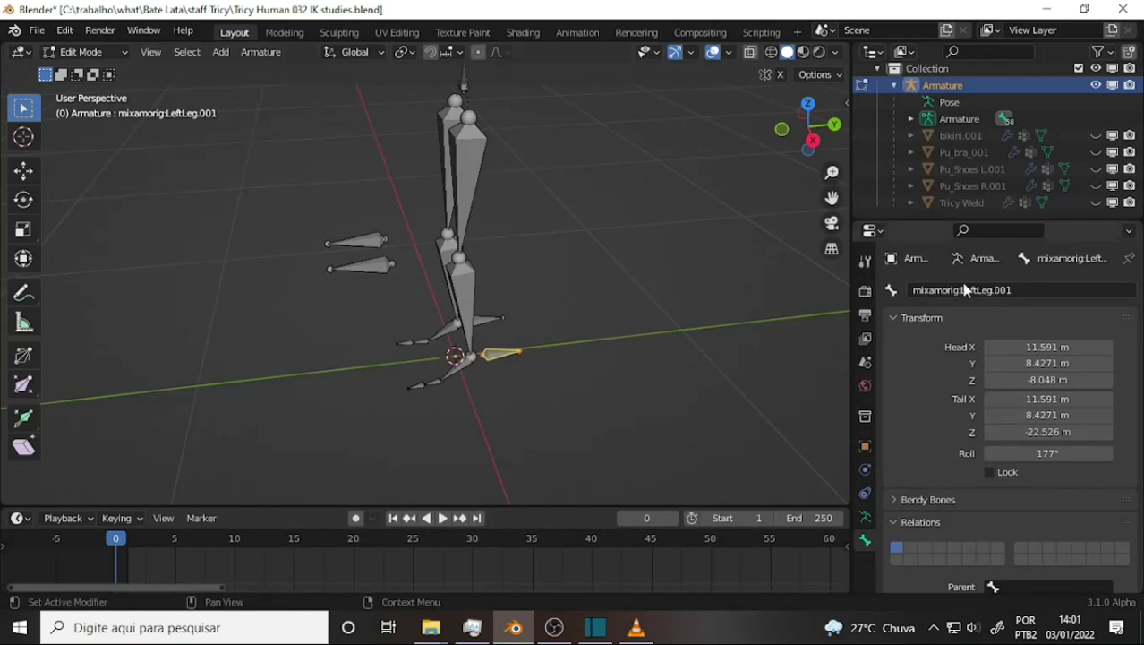
Step: Rename LeftLeg.001 to mixamorig:HeelIK.L, fixing the HellIK typo
click(1015, 291)
drag(1012, 291, 961, 313)
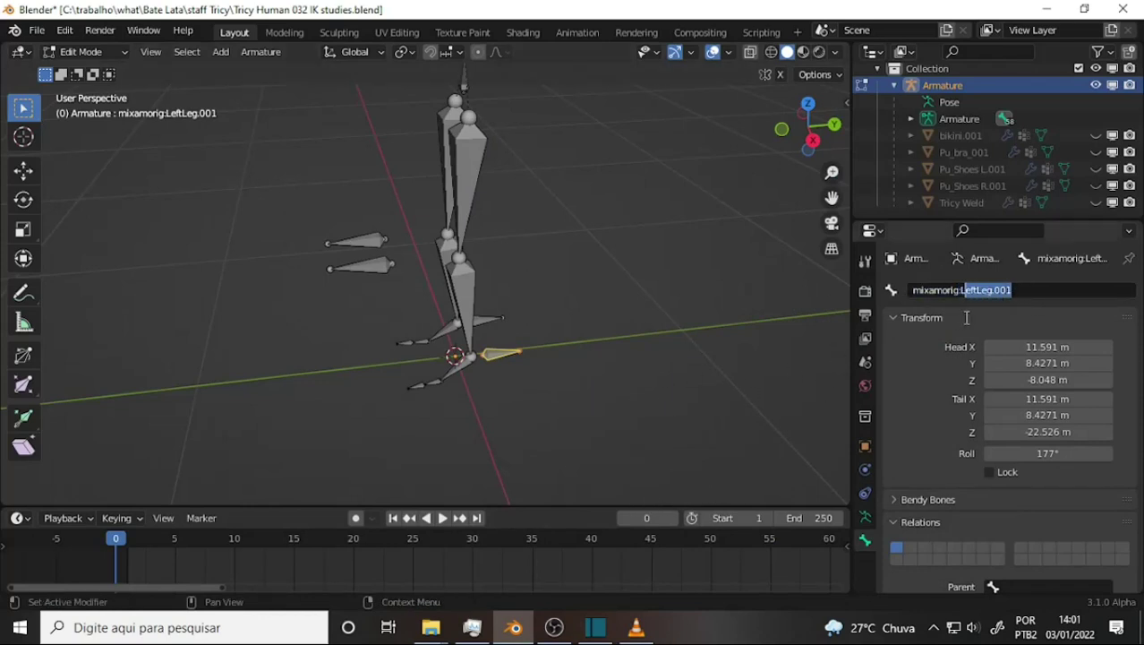
text(Hel)
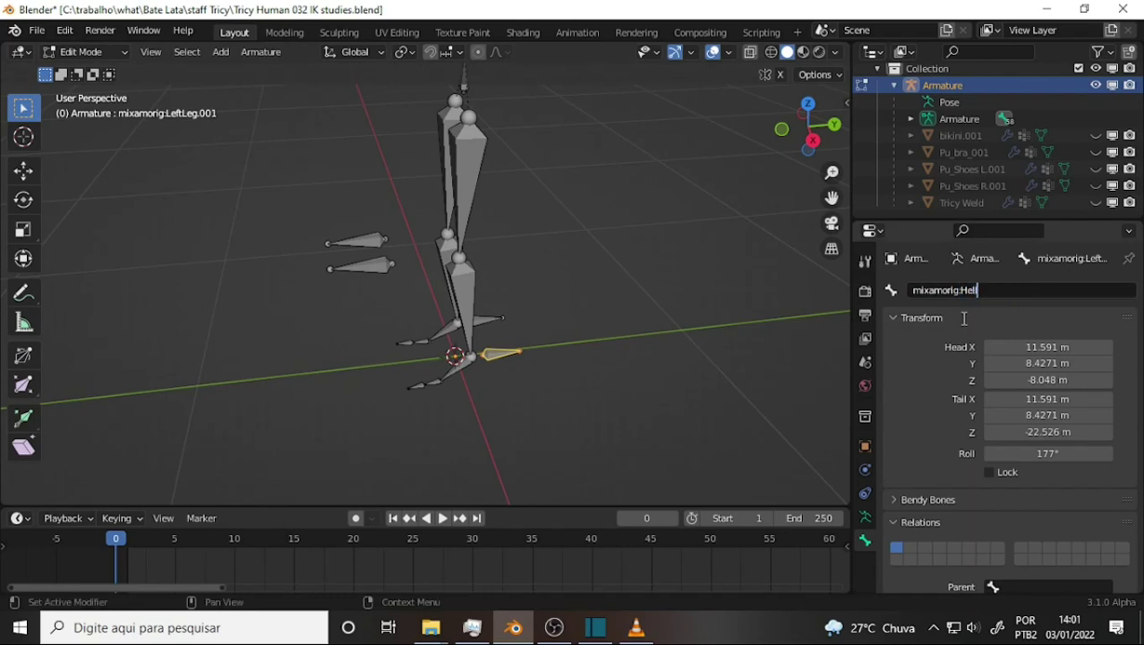
text(lIK.)
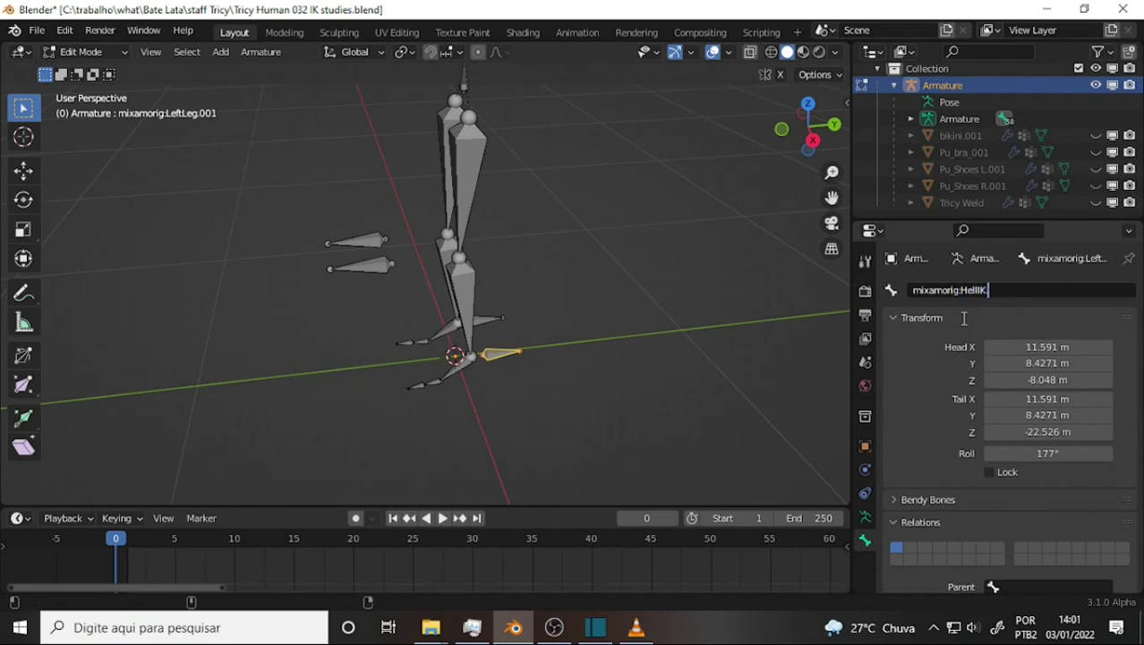
text(L)
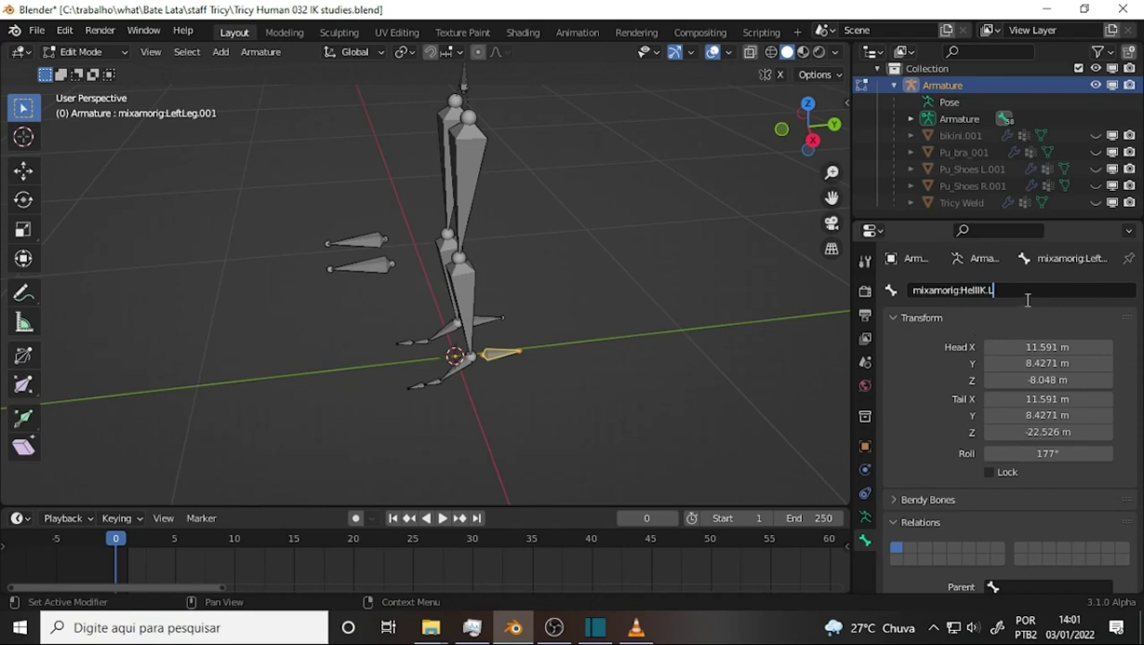
key(ctrl+a)
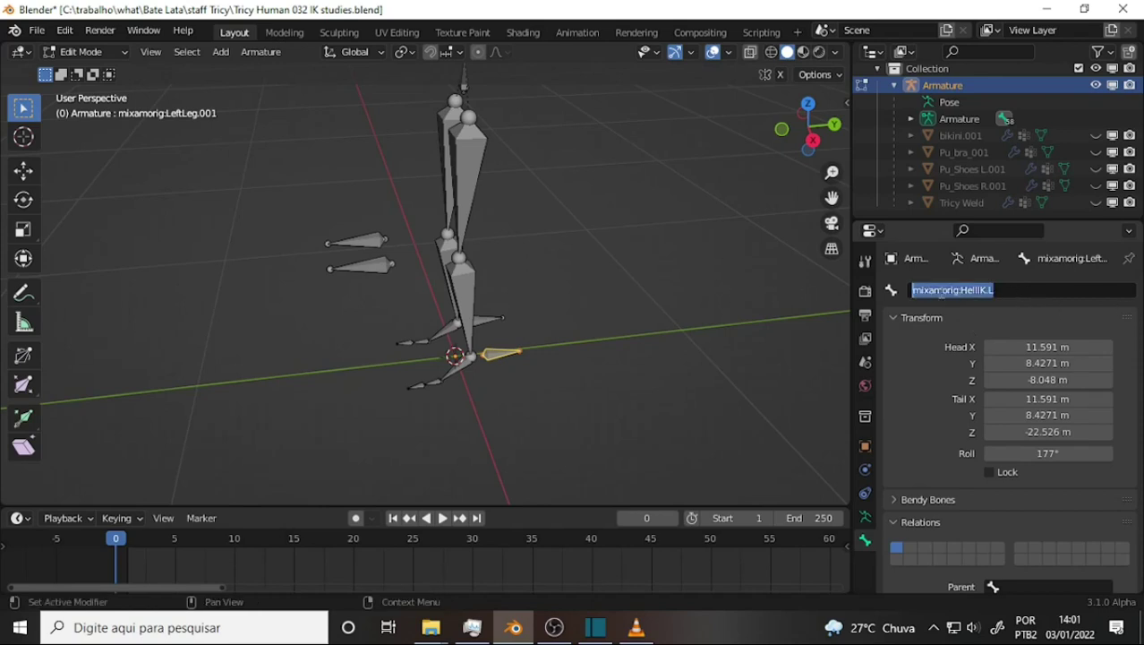
click(954, 291)
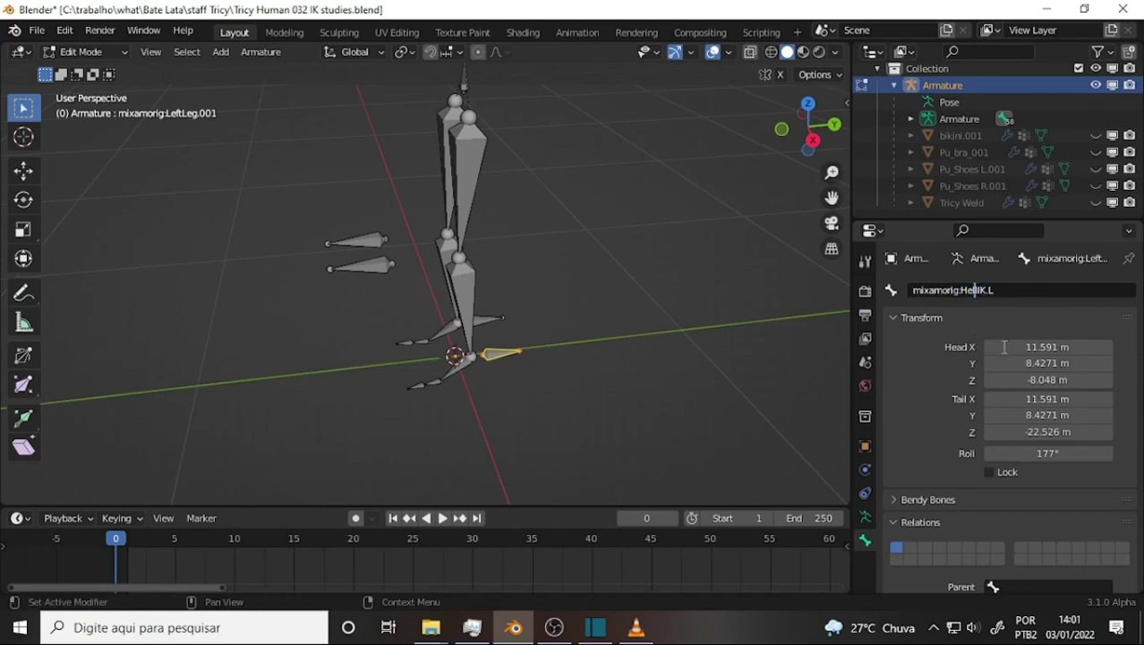
text(e)
key(ctrl+a)
key(ctrl+c)
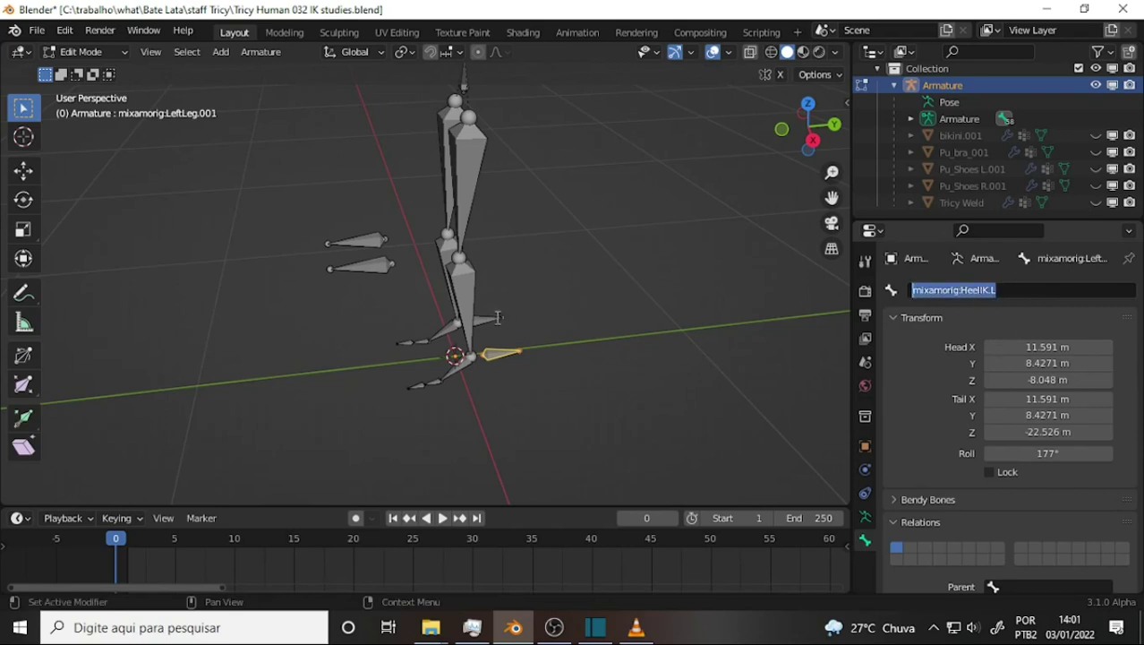
key(Return)
Step: Rename RightLeg.001 to mixamorig:HeelIK.R
click(490, 319)
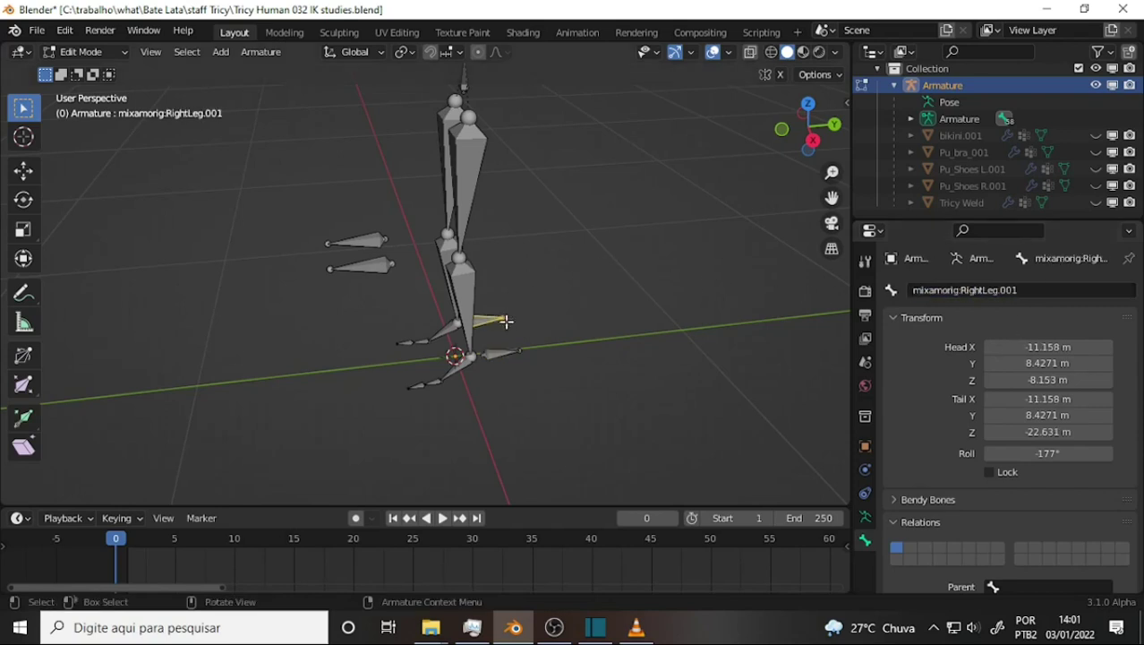
click(1037, 294)
key(ctrl+v)
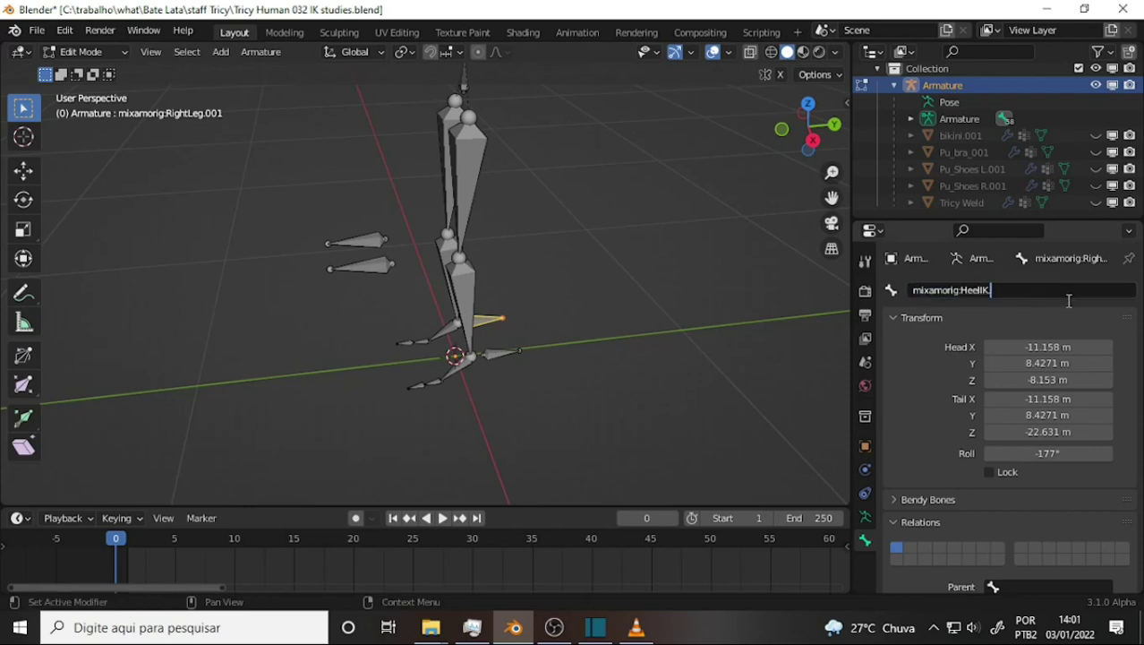
text(R)
key(Return)
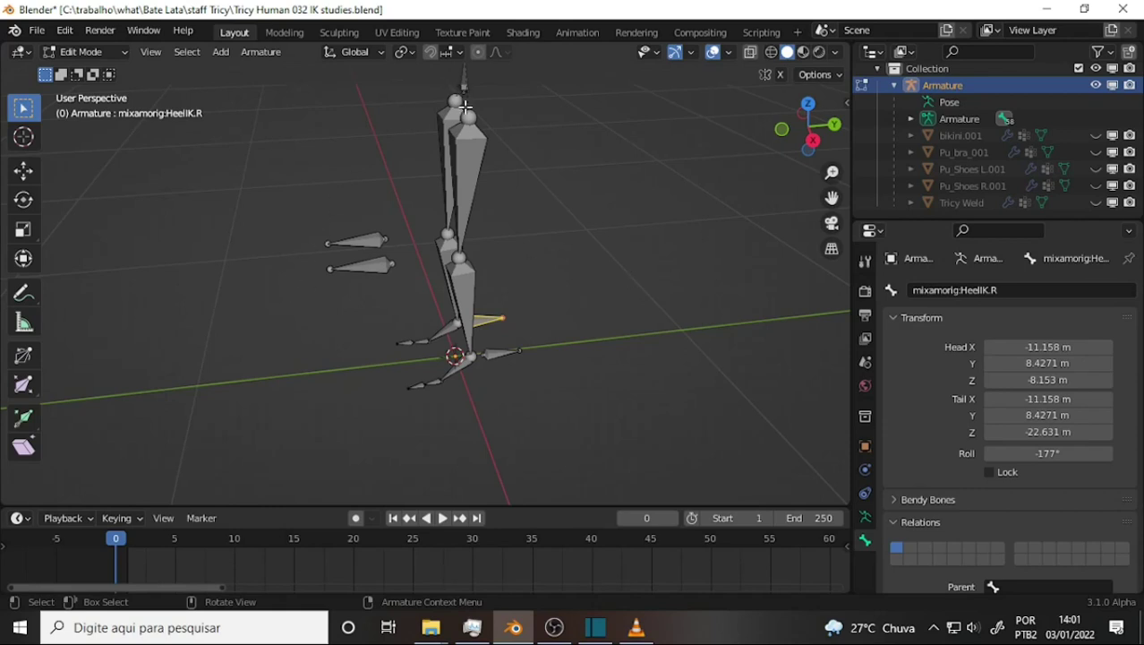
mouse_move(536, 281)
middle_down()
mouse_move(462, 255)
mouse_move(578, 235)
middle_up()
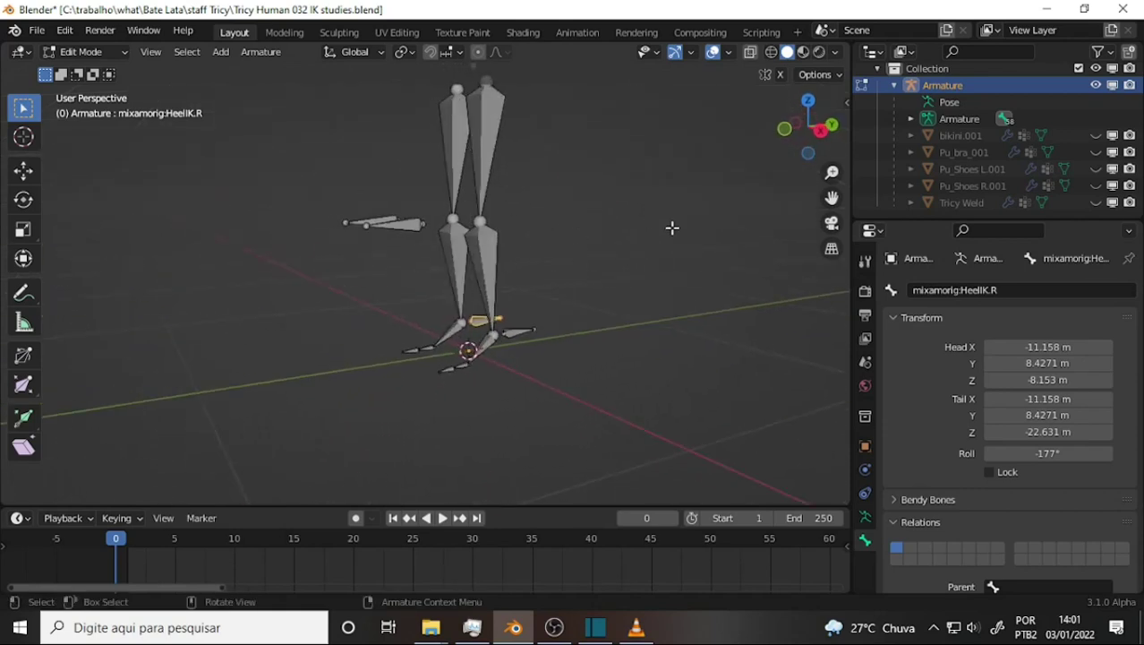
mouse_move(671, 227)
middle_down()
mouse_move(594, 234)
mouse_move(641, 233)
middle_up()
mouse_move(832, 197)
mouse_down()
mouse_move(832, 274)
mouse_move(713, 197)
mouse_up()
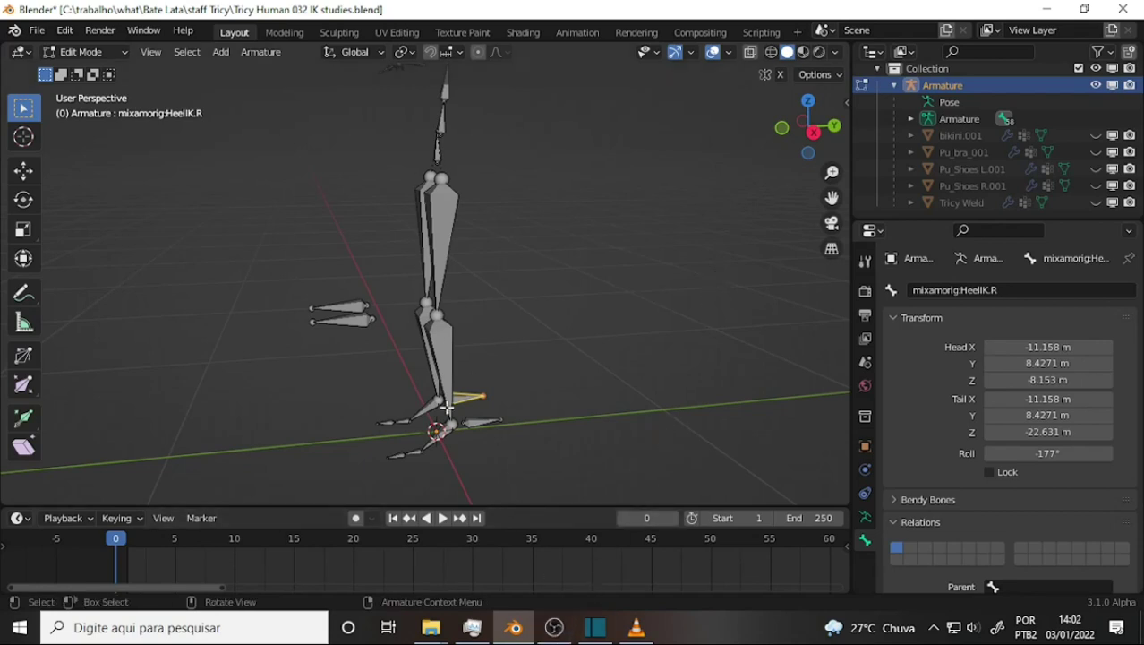
mouse_move(646, 248)
middle_down()
mouse_move(582, 250)
mouse_move(631, 256)
middle_up()
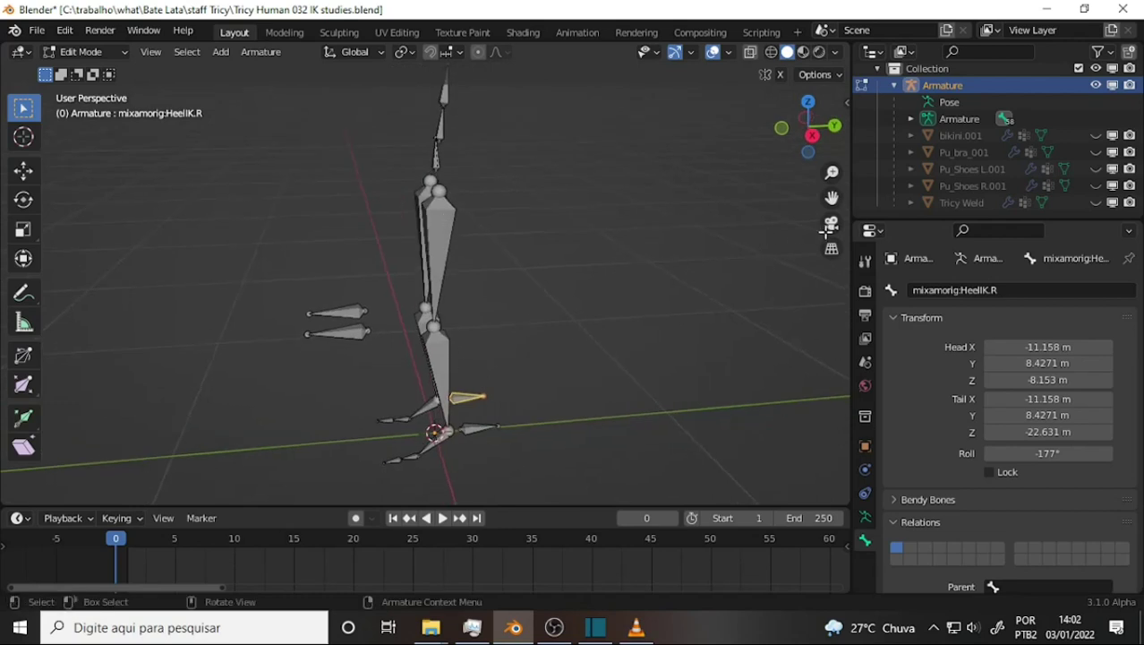
drag(832, 197, 819, 158)
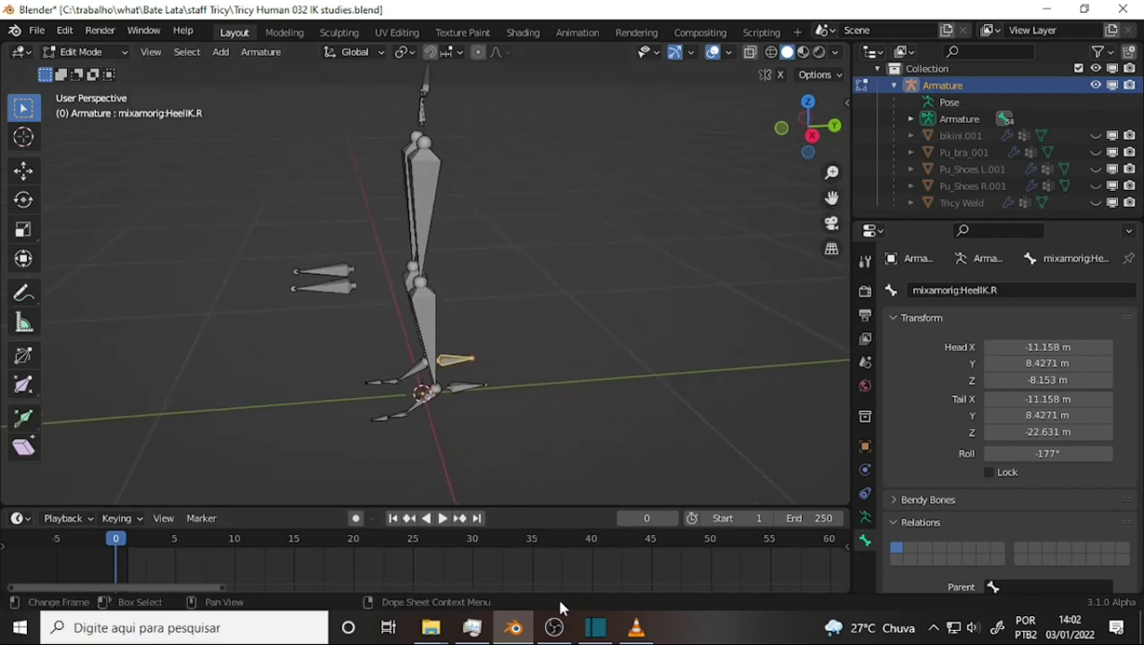
mouse_move(554, 628)
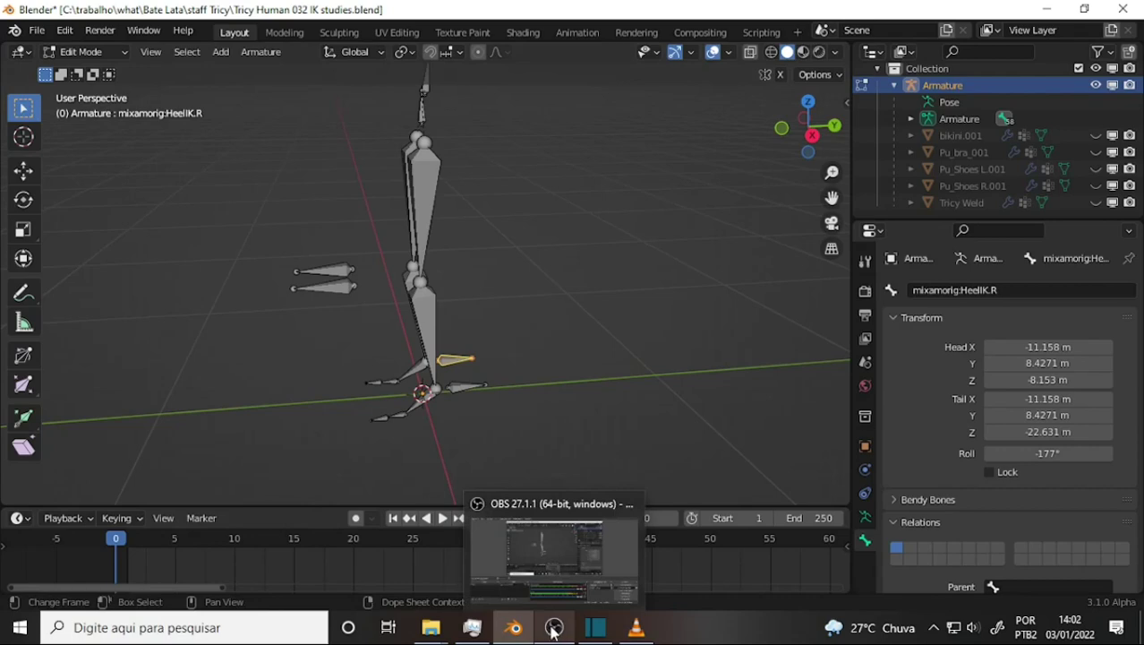
click(552, 631)
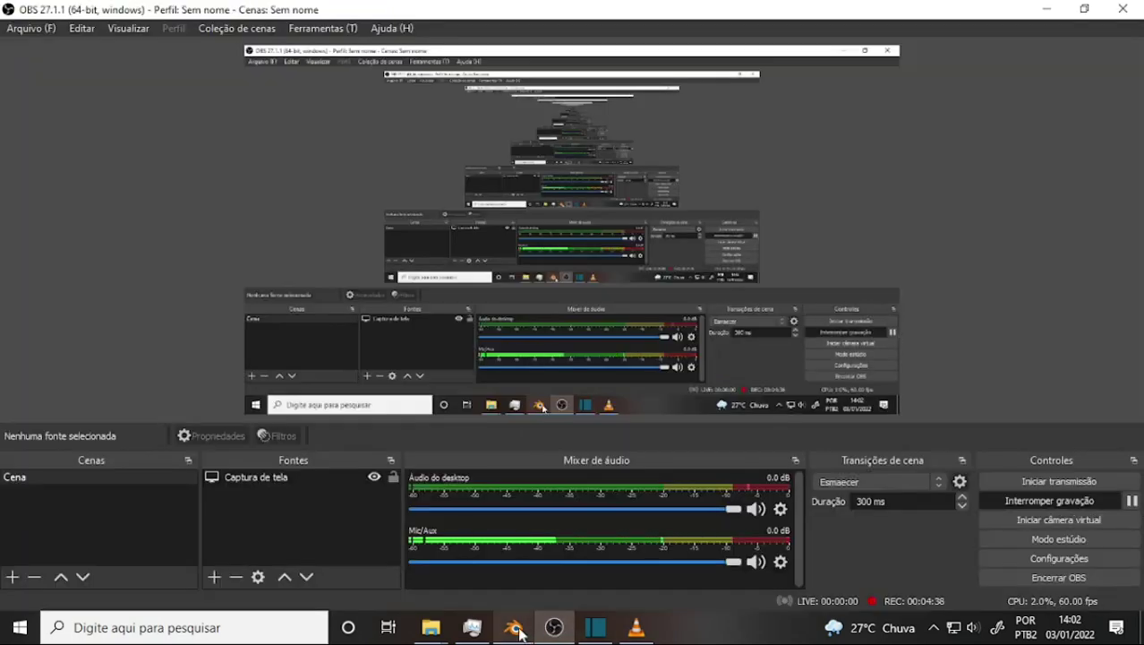
click(1125, 498)
Step: Turn off Deform for HeelIK.R, KneeIK.L and KneeIK.R, then select the LeftLeg shin bone
scroll(946, 380, down, 5)
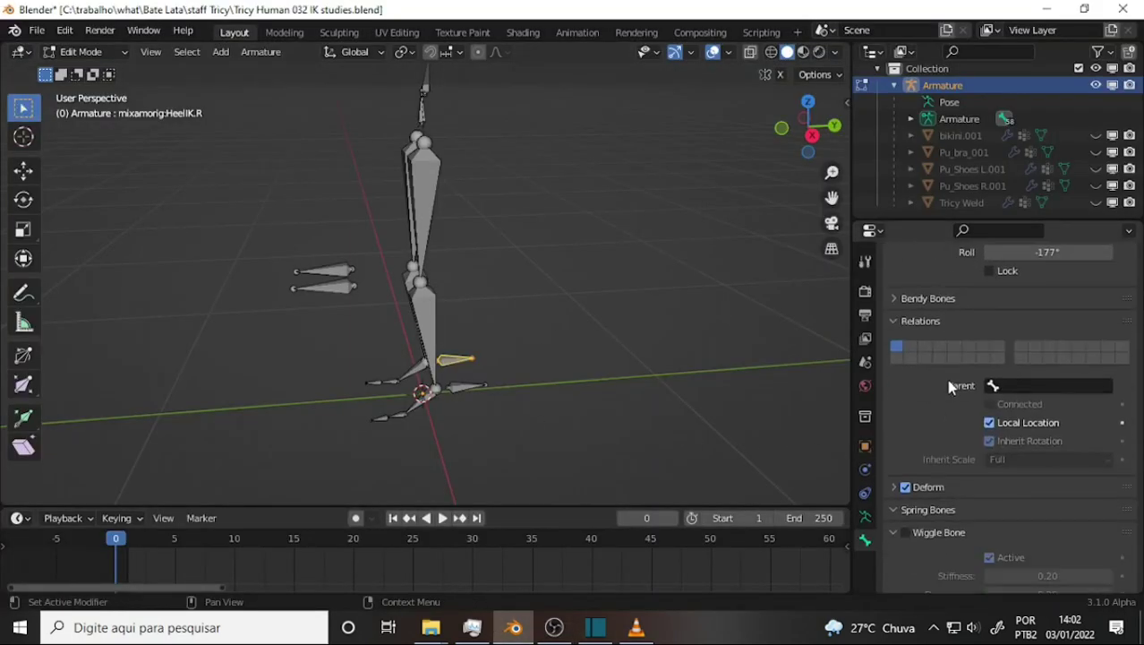
click(904, 454)
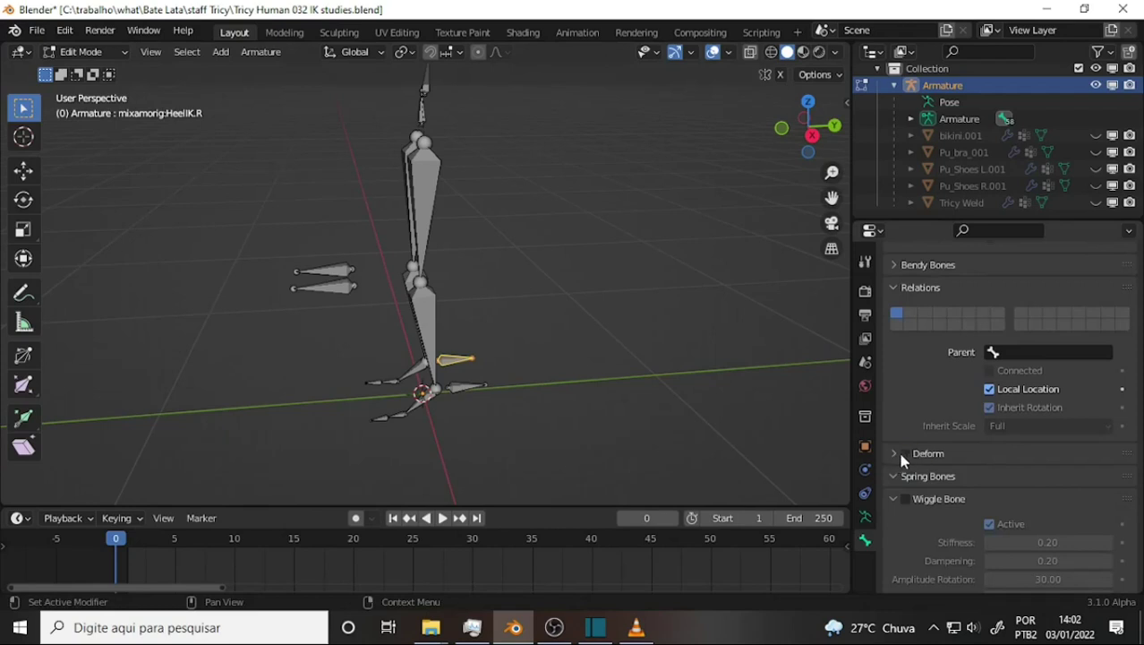
click(467, 387)
click(332, 286)
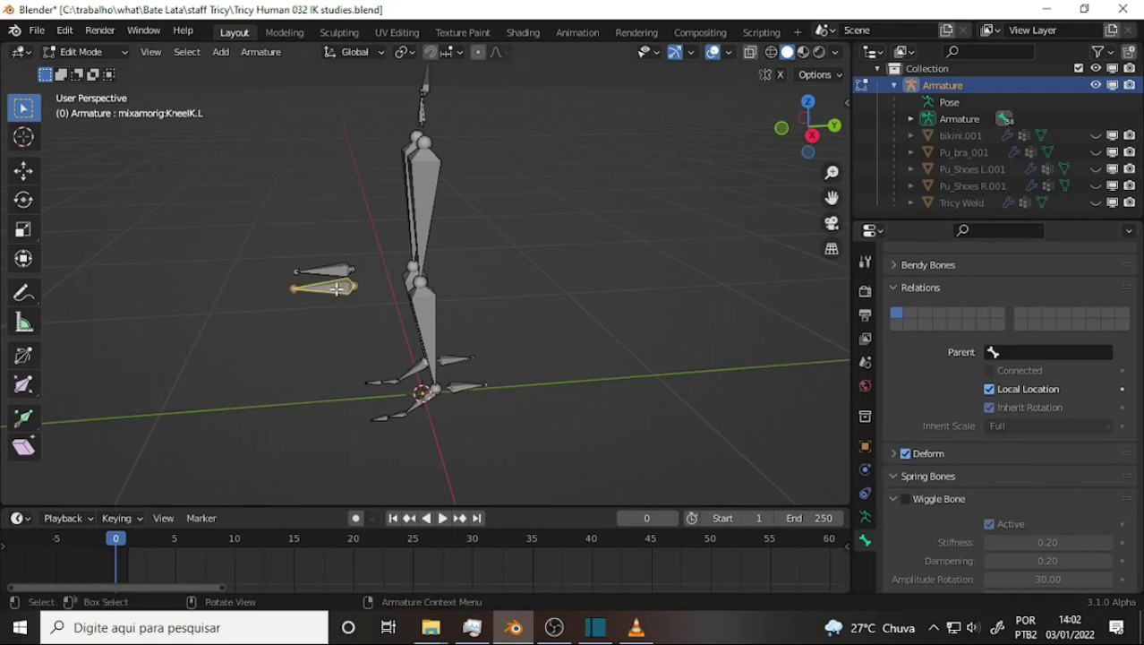
click(905, 454)
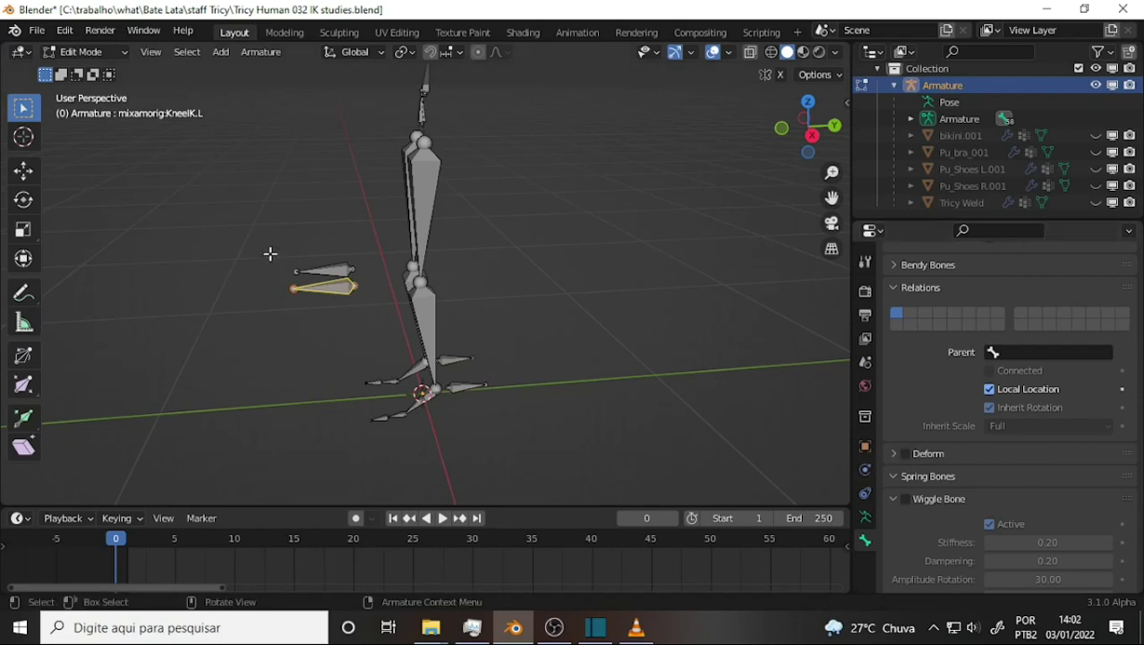
click(328, 271)
click(905, 453)
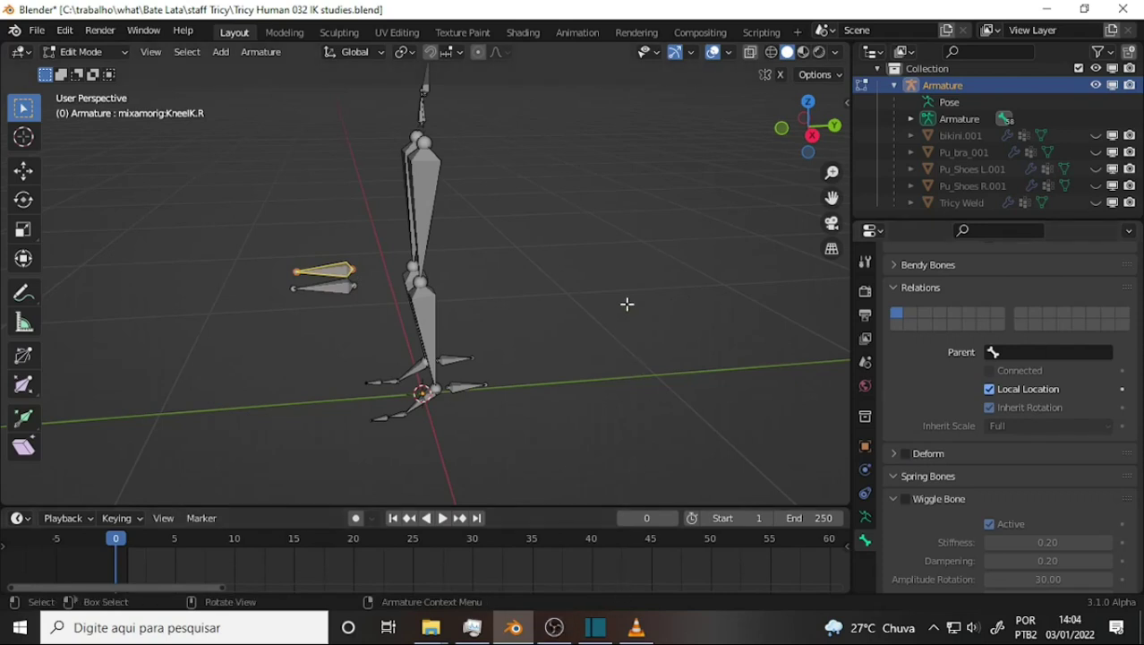
scroll(626, 304, up, 3)
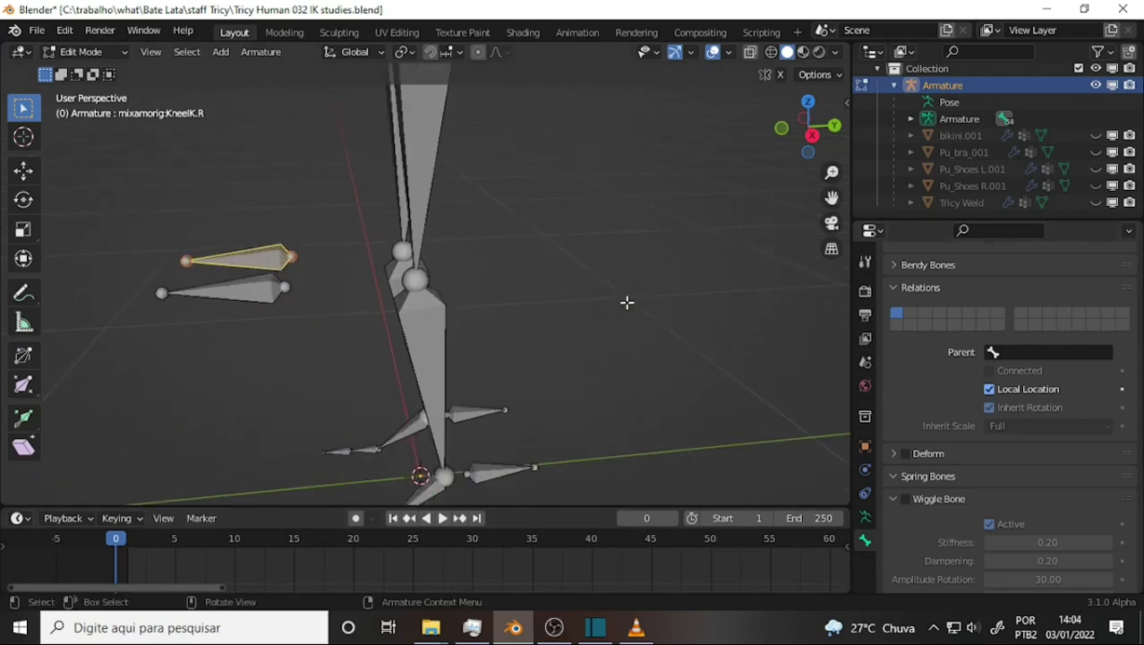
click(435, 316)
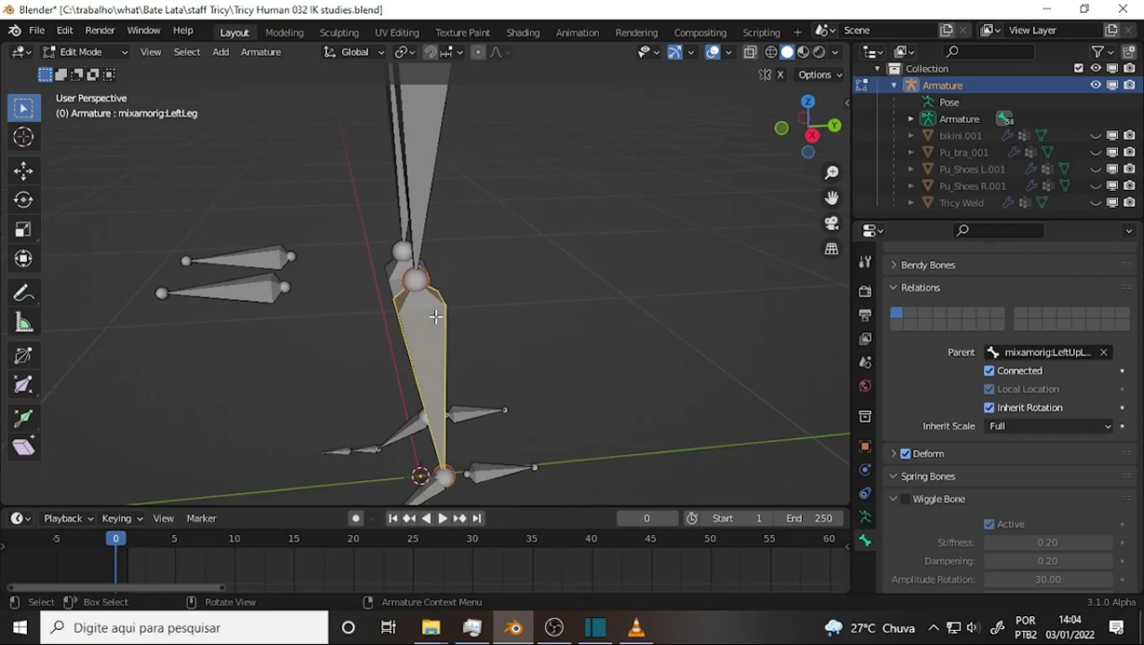
click(98, 52)
Step: Switch the armature to Pose Mode and add an Inverse Kinematics constraint to the LeftLeg shin
click(94, 107)
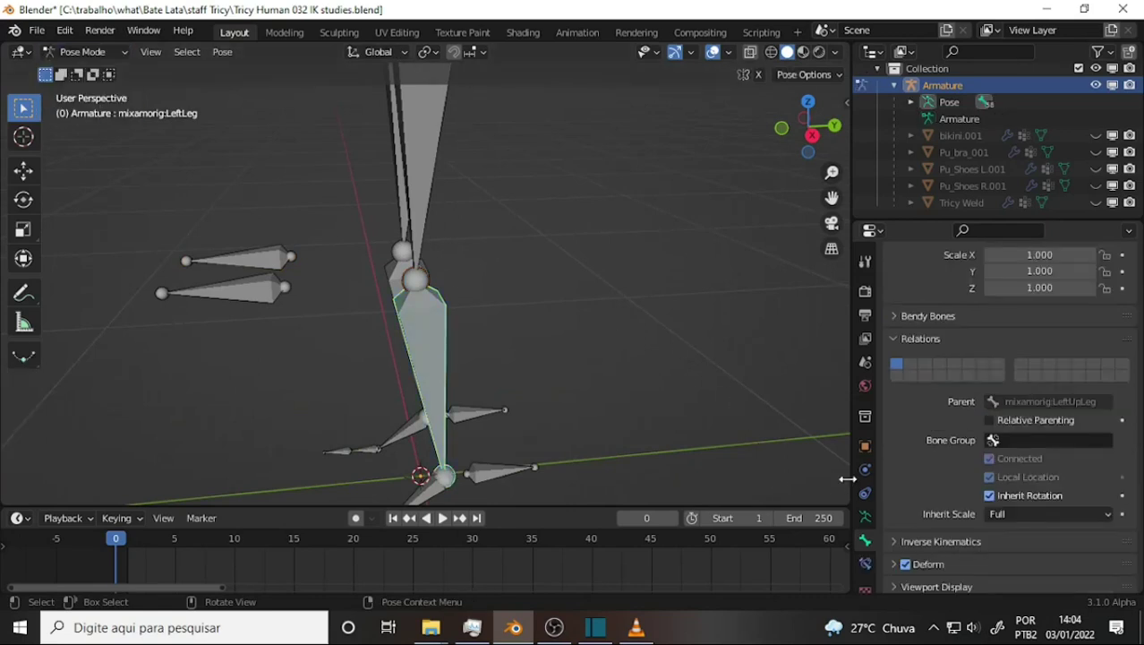
scroll(873, 446, down, 3)
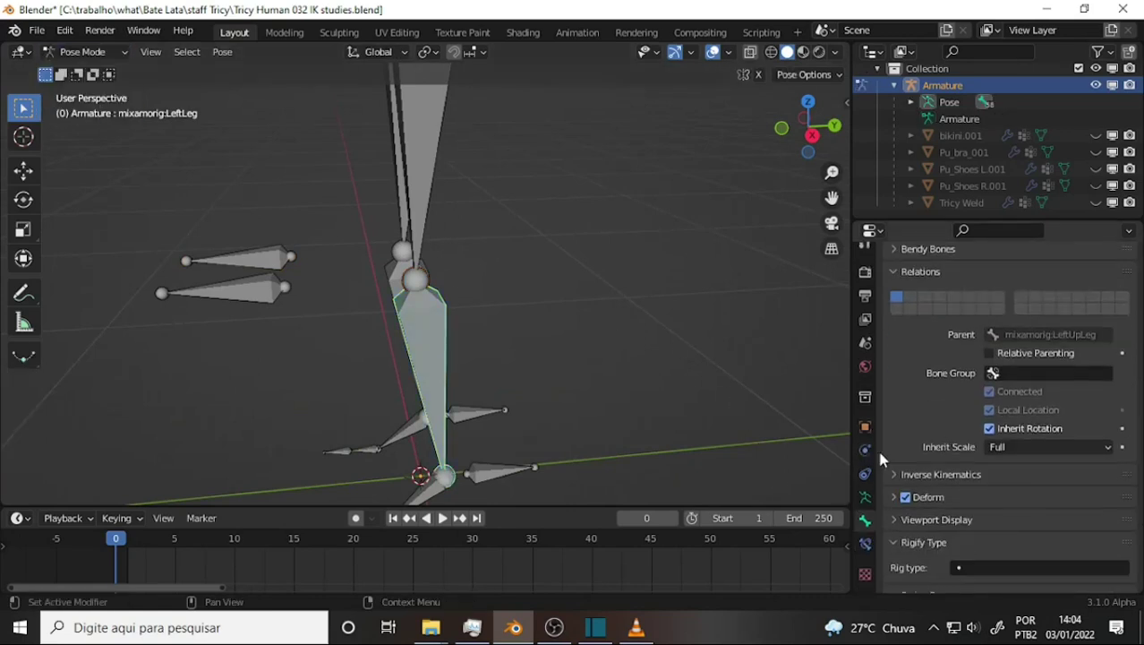
click(865, 543)
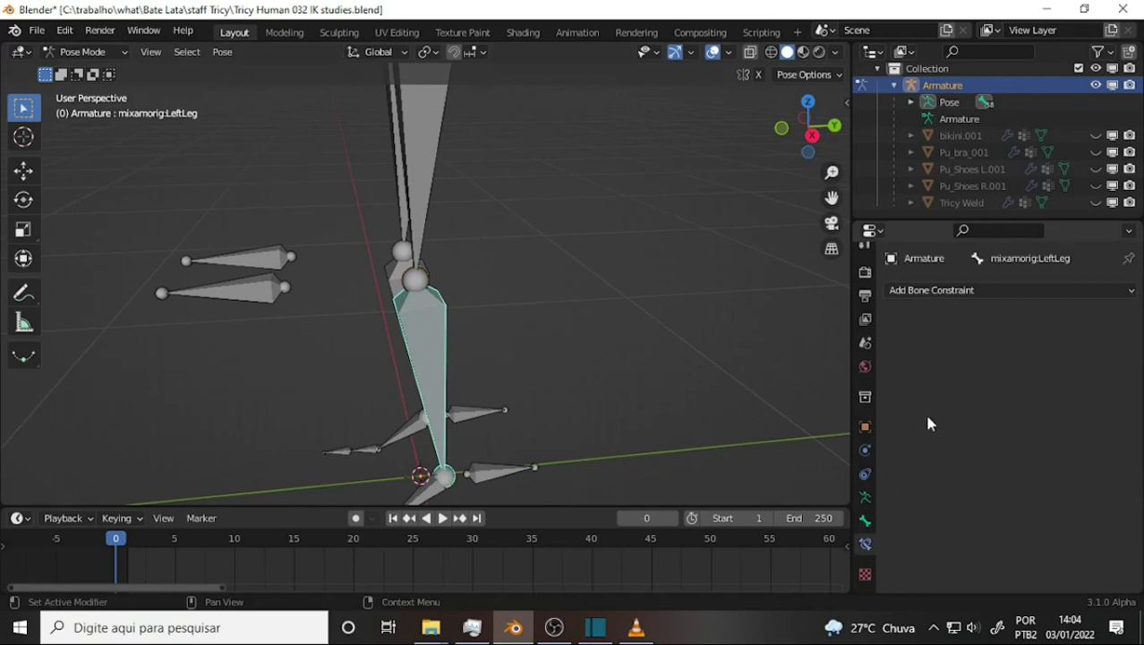
click(956, 292)
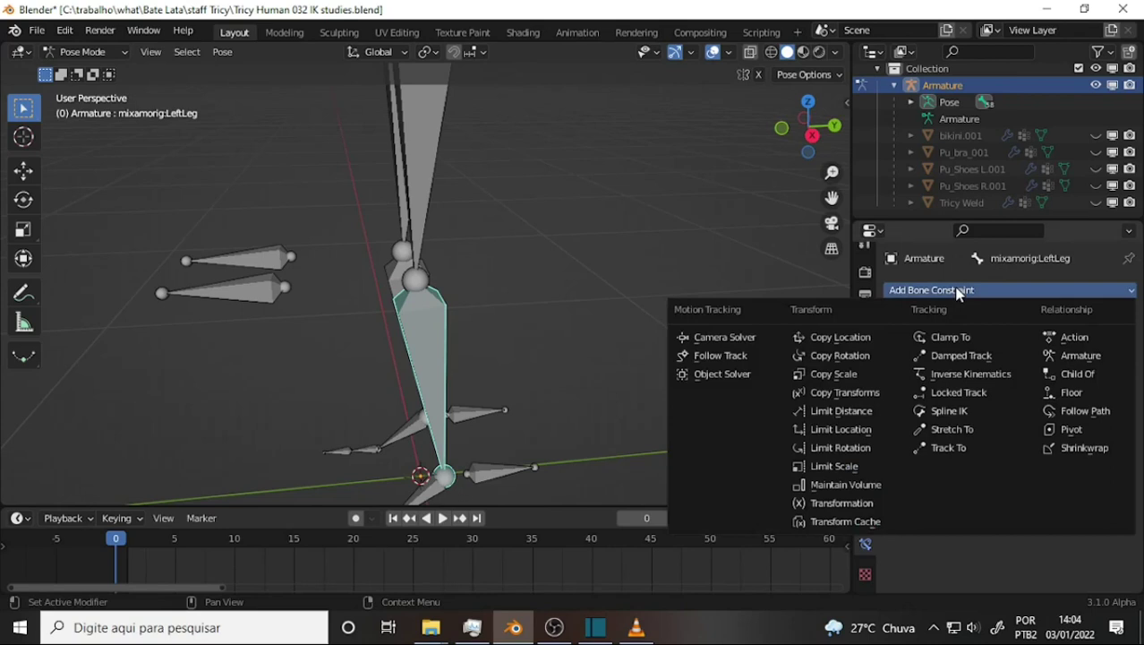
click(962, 374)
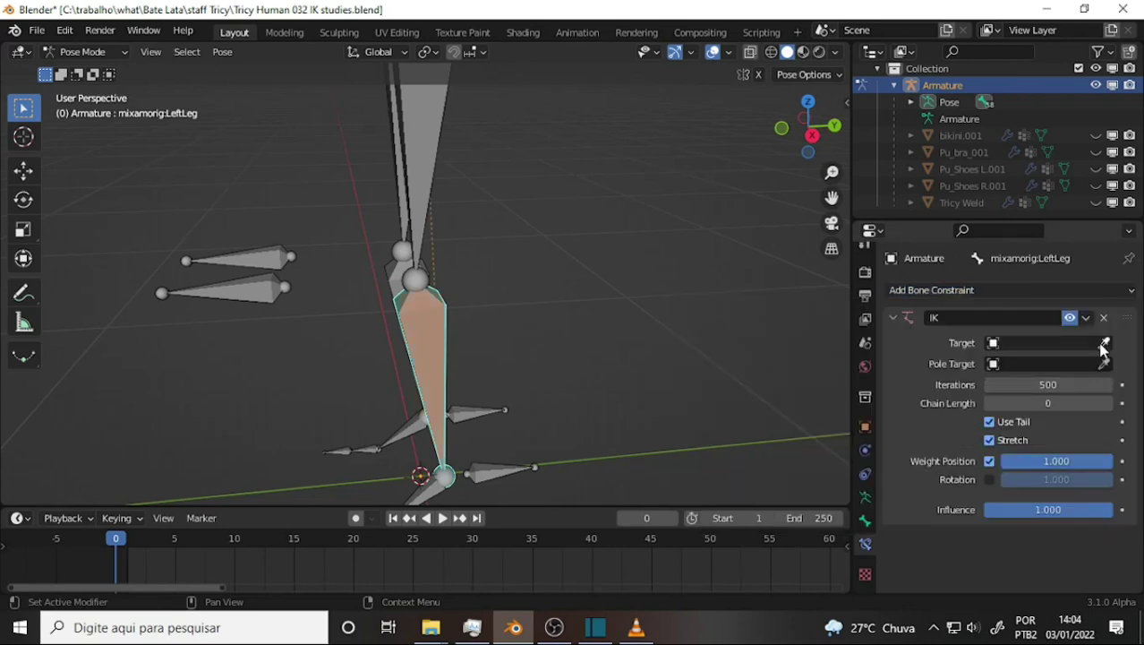
Step: Set the IK target to the Armature's mixamorig:HeelIK.L bone
click(998, 345)
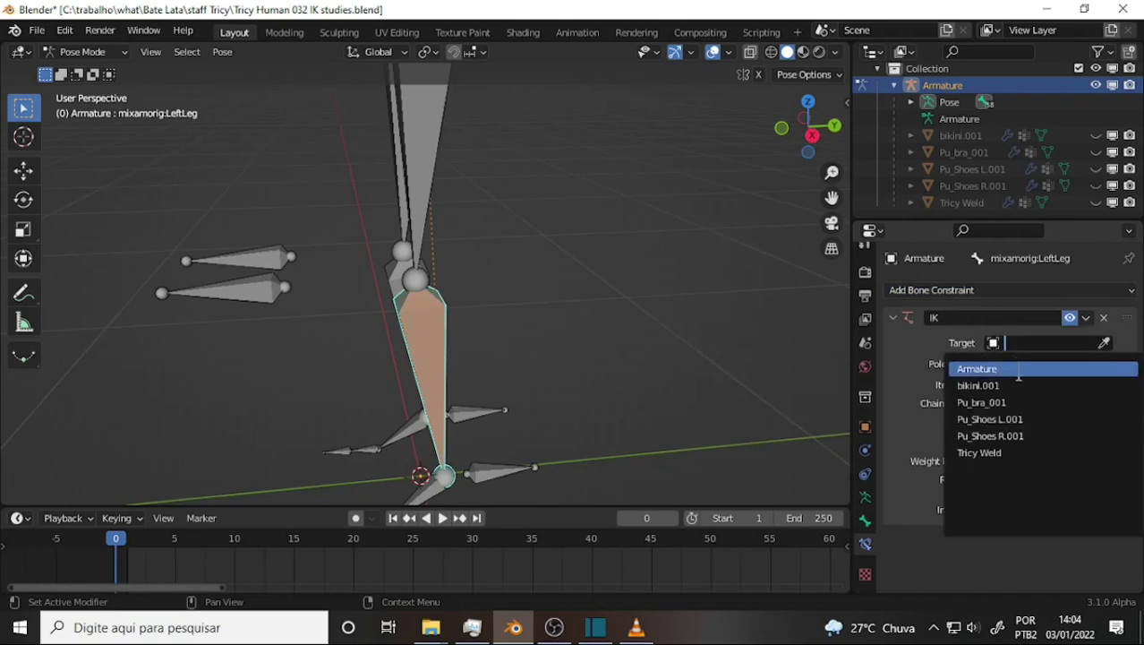
click(1018, 369)
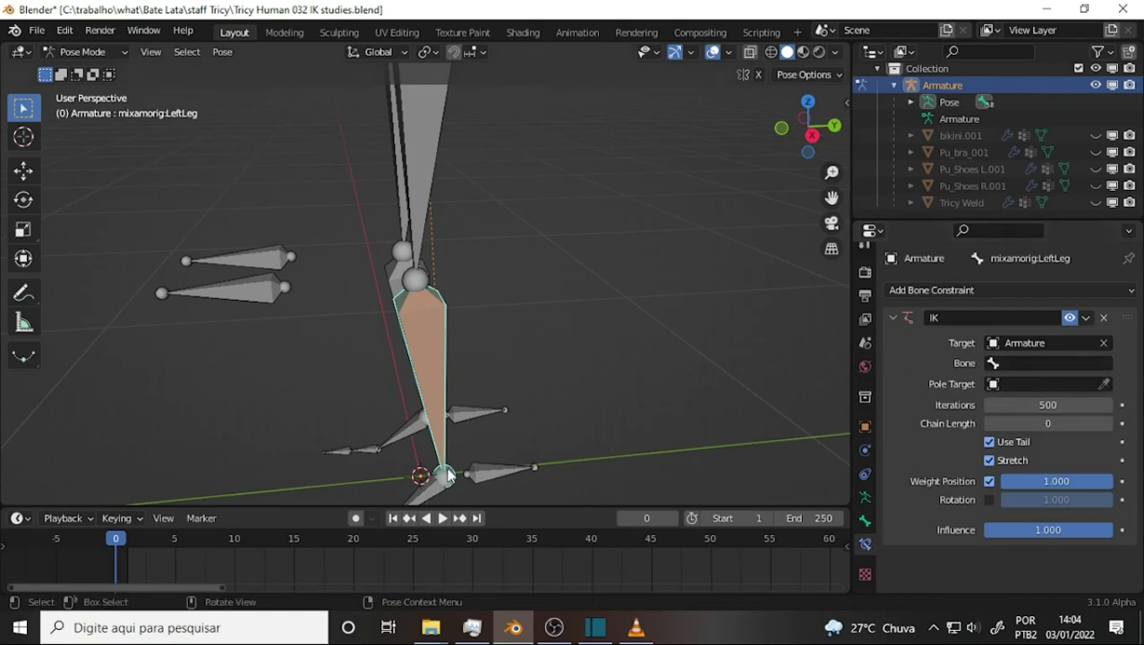
click(1026, 362)
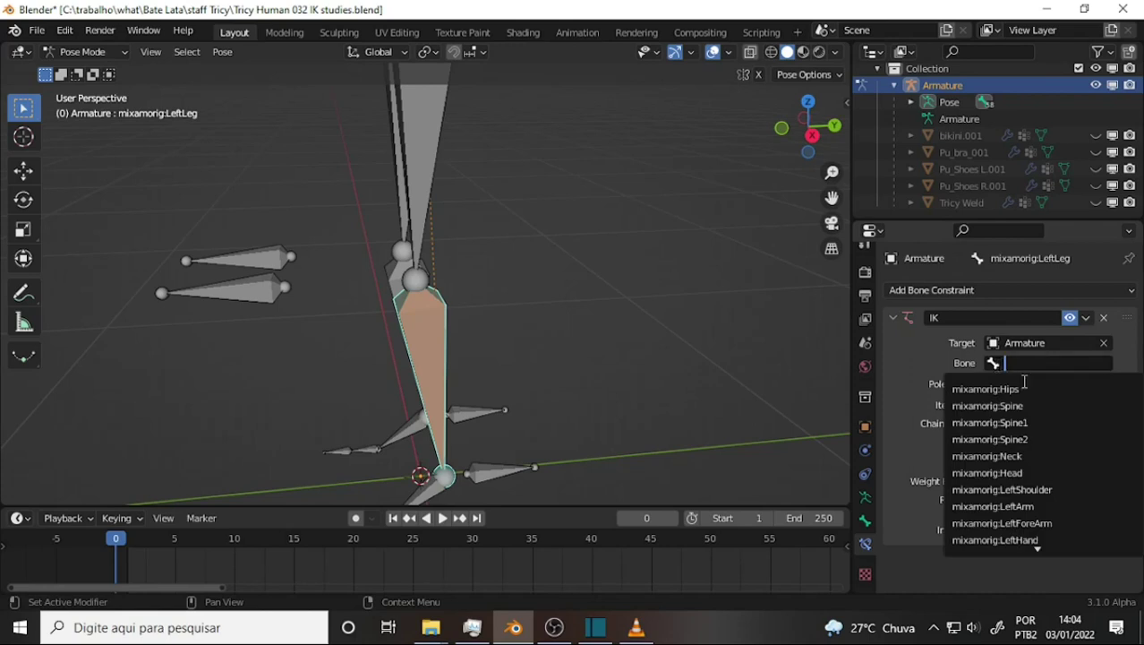
scroll(1066, 439, down, 8)
scroll(1057, 461, down, 10)
scroll(1052, 470, down, 3)
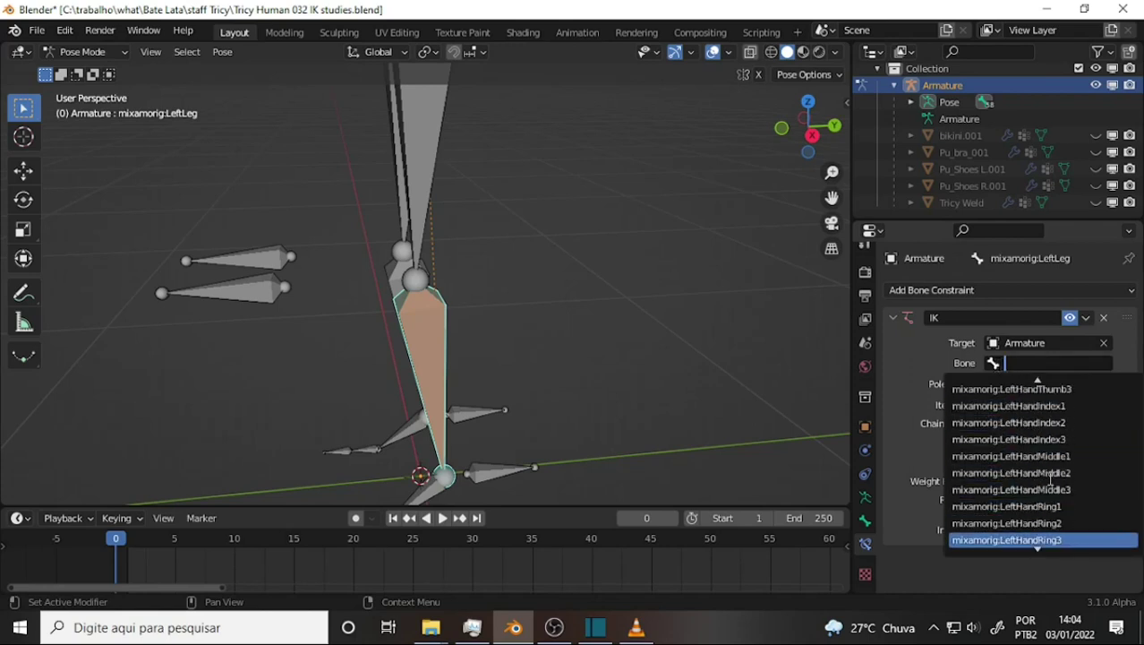
scroll(1050, 472, down, 5)
scroll(1051, 472, up, 3)
scroll(1051, 467, up, 8)
scroll(1051, 466, up, 10)
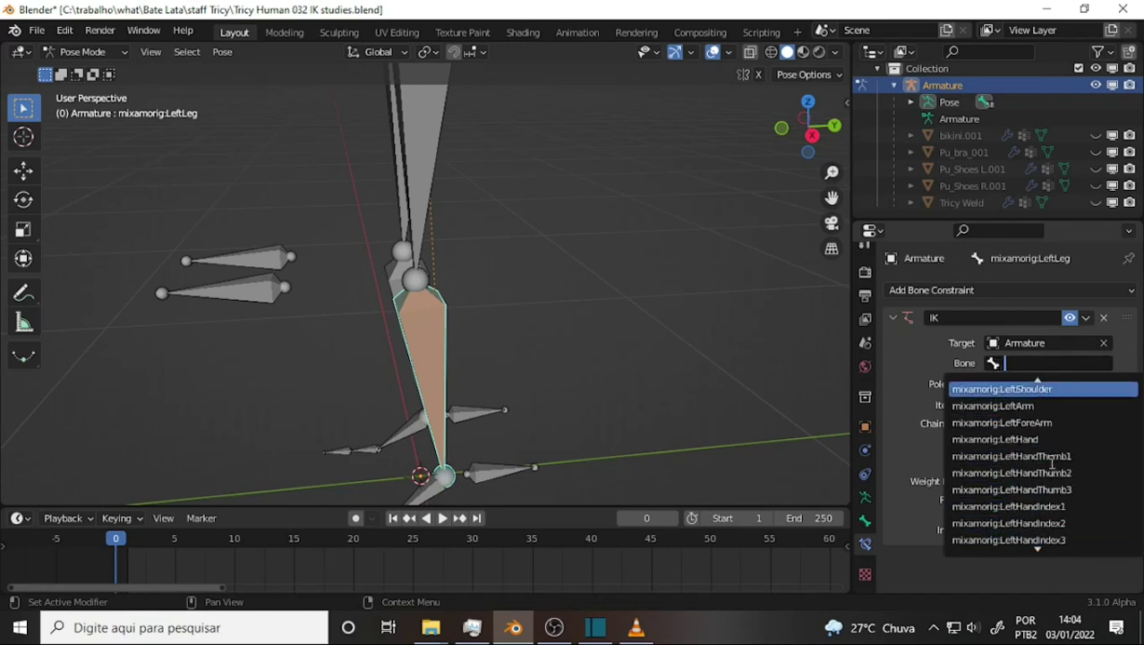
scroll(1052, 461, up, 12)
scroll(1052, 461, down, 3)
scroll(1051, 459, down, 4)
scroll(1053, 447, down, 9)
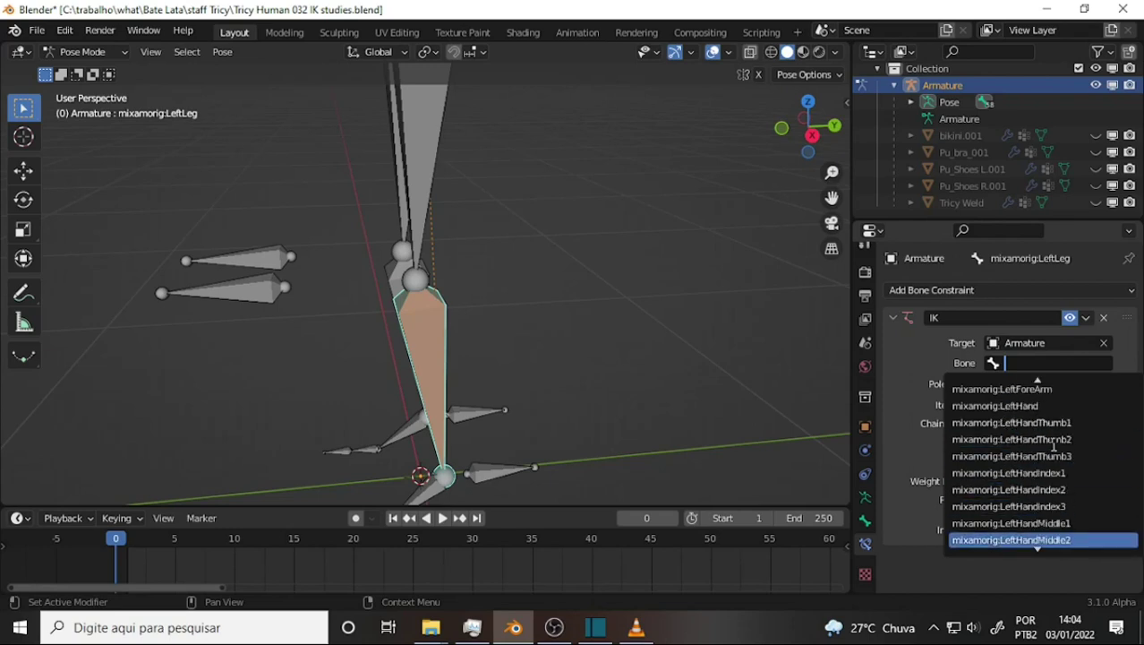
scroll(1054, 438, down, 10)
scroll(1057, 442, down, 8)
scroll(1059, 443, down, 12)
scroll(1062, 445, down, 4)
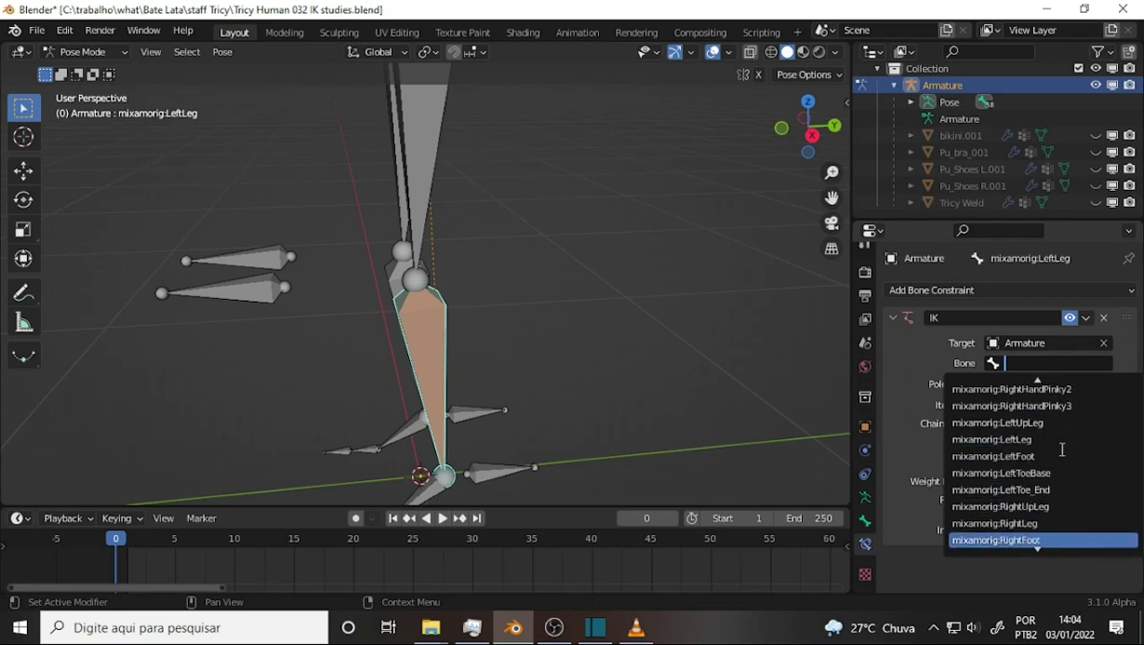
scroll(1065, 447, down, 7)
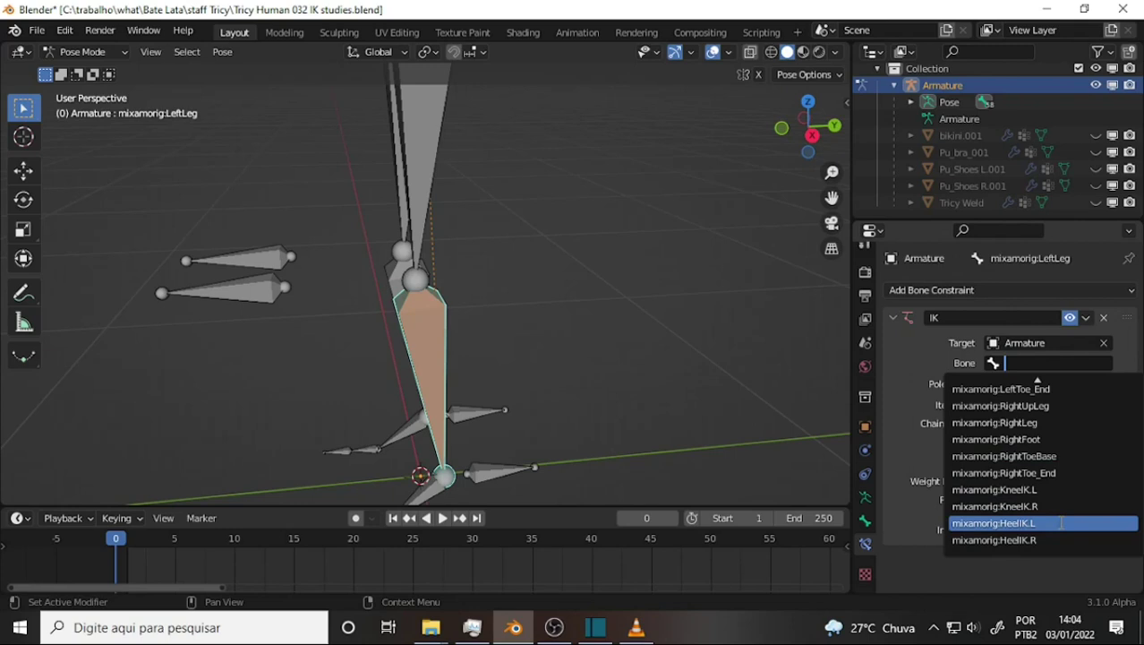
click(1060, 523)
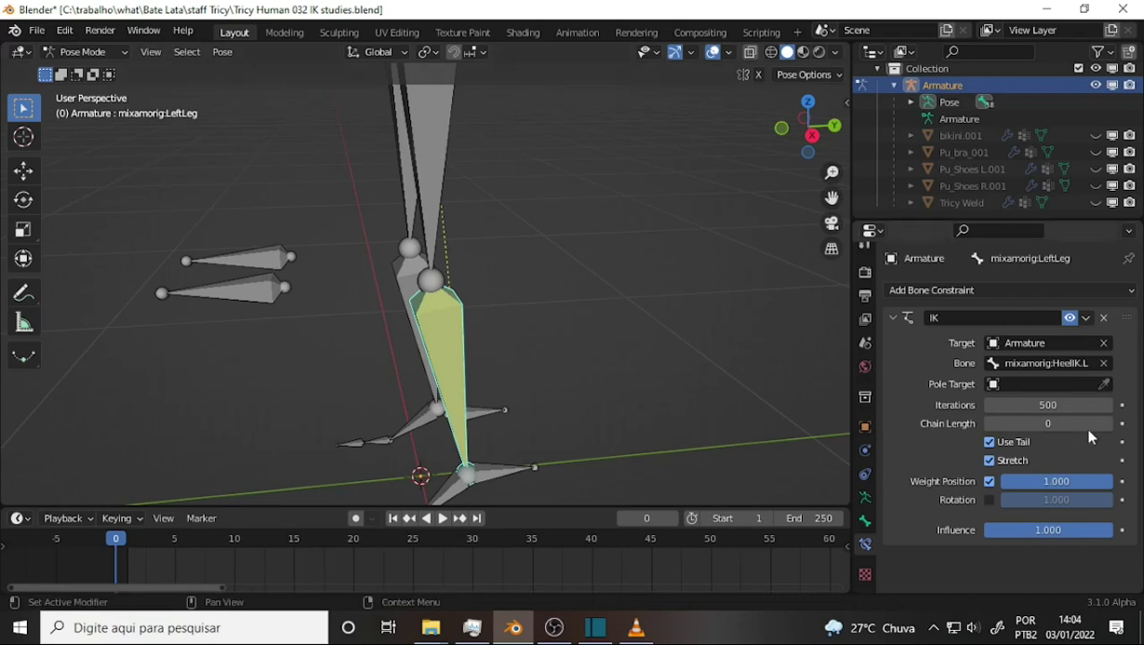
Step: Bring the VLC tutorial forward and skip it to about 01:00, where HeelIK.L is highlighted
click(639, 631)
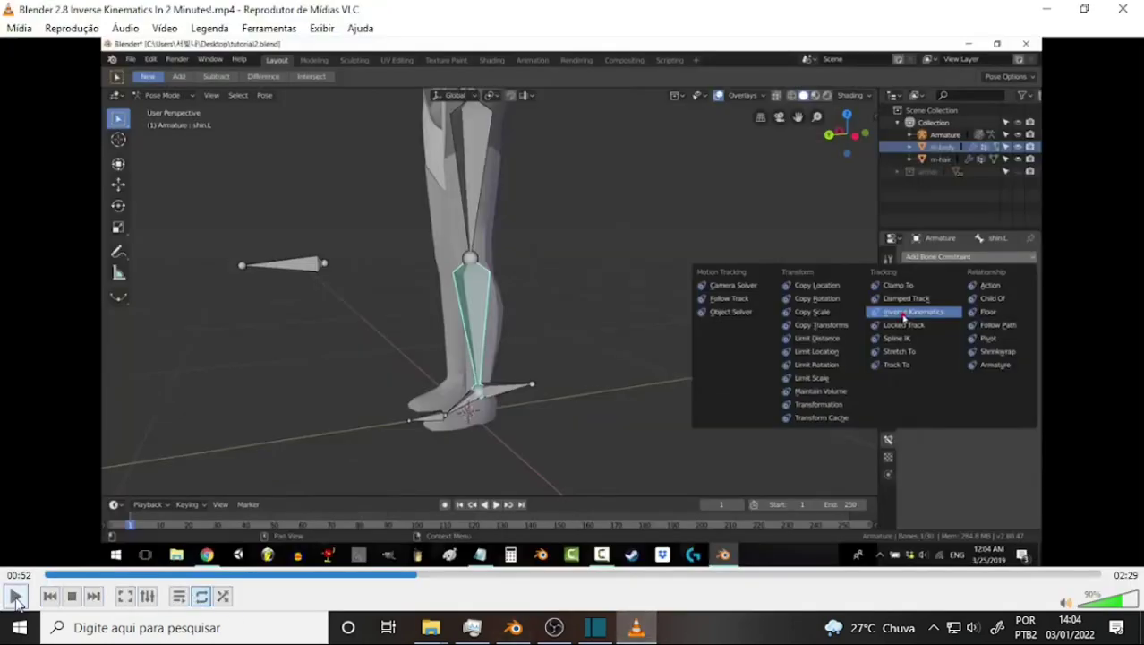
click(422, 575)
click(426, 575)
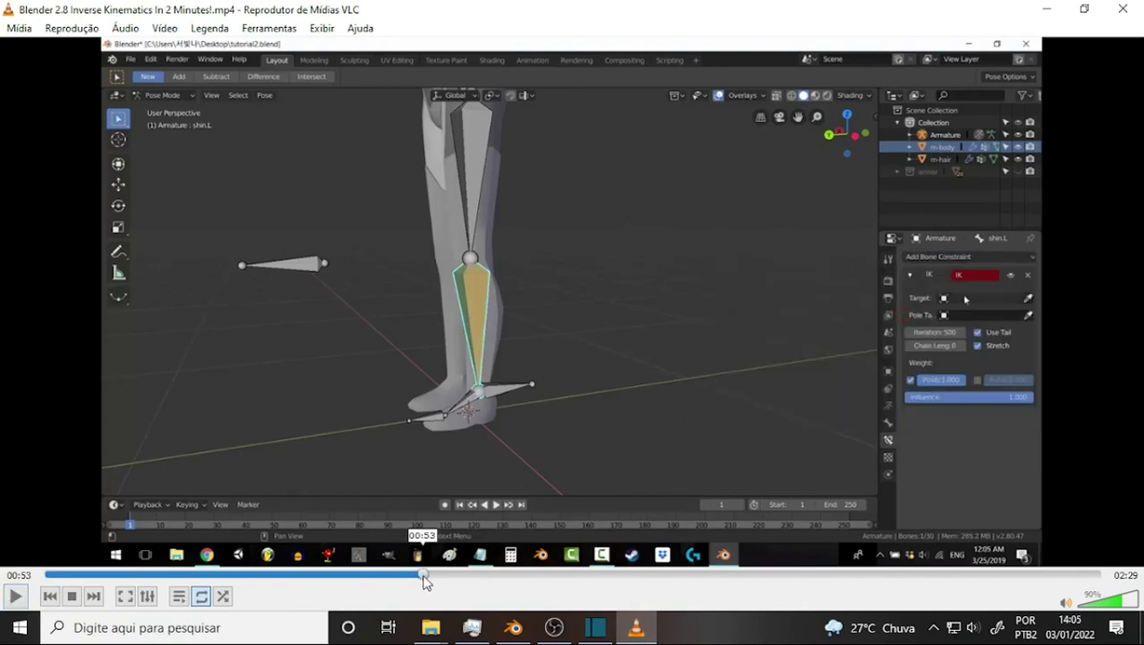
drag(425, 578, 478, 583)
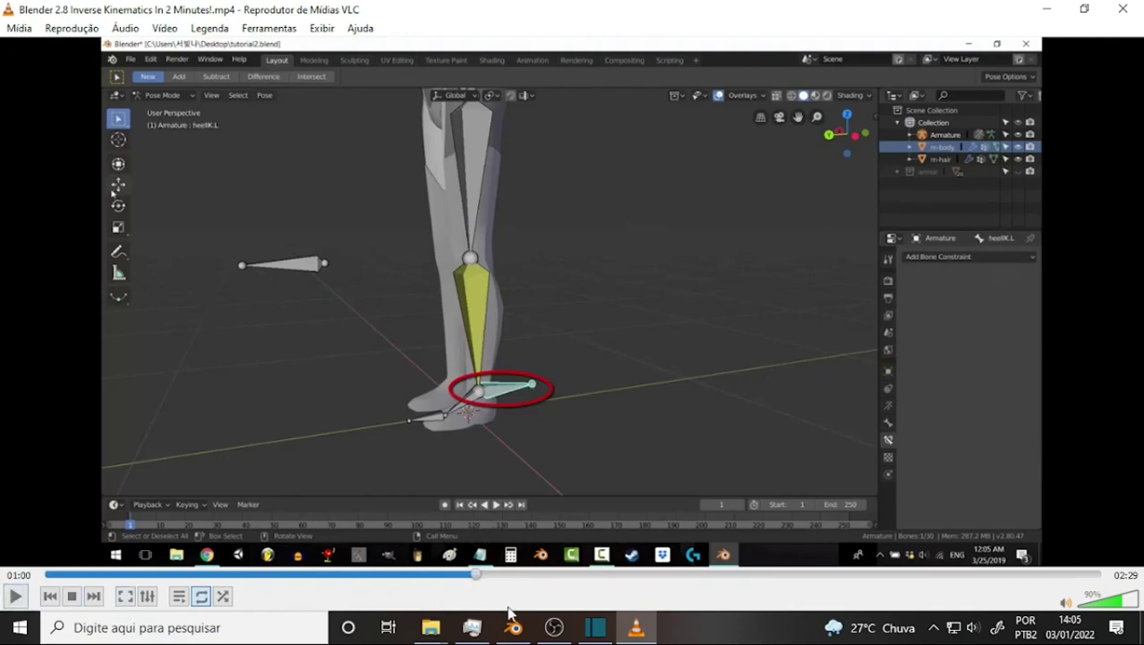
Step: Back in Blender, set the left shin's IK chain length to 2
click(513, 627)
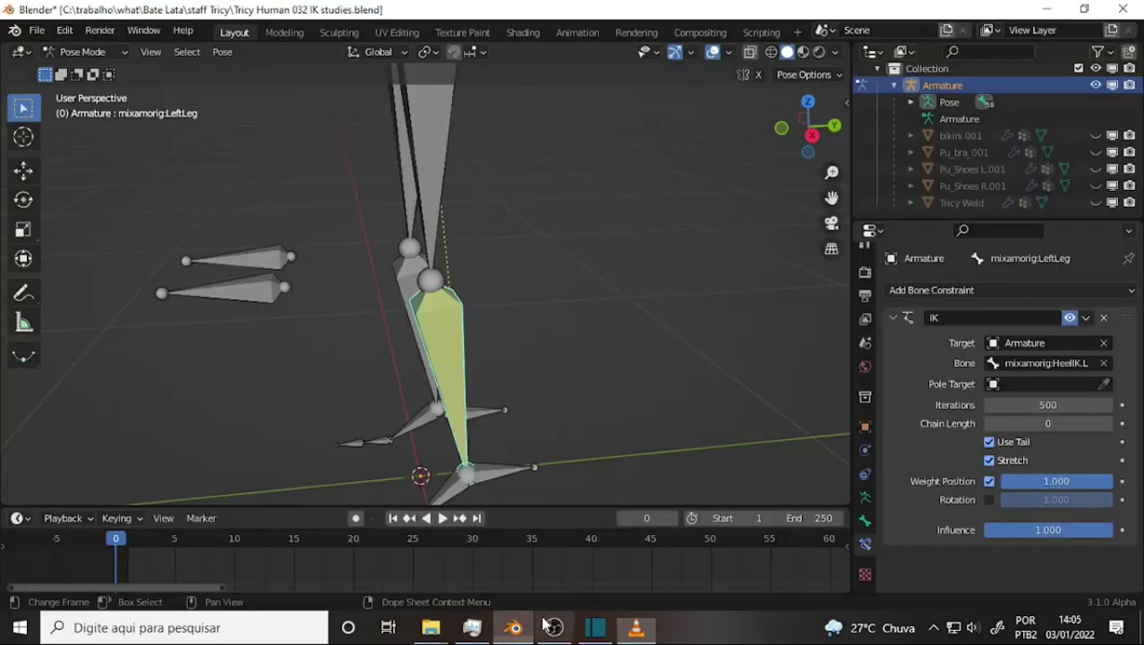
click(1049, 421)
text(2)
key(Return)
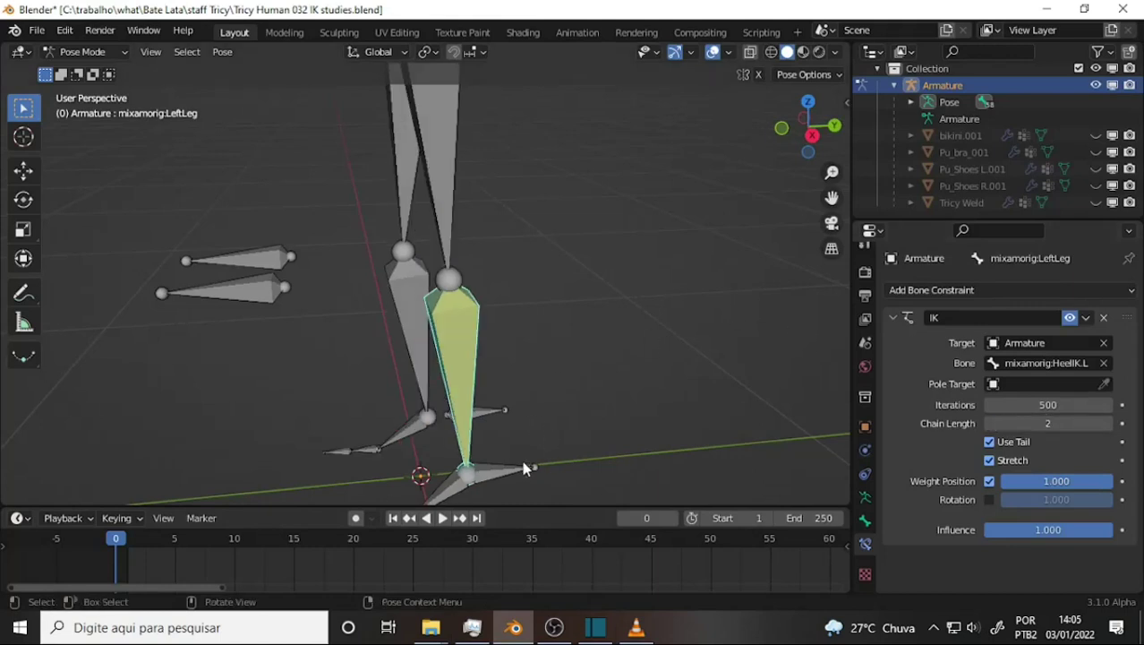
Step: Test the left leg by moving the HeelIK.L bone twice, cancelling each move
click(503, 472)
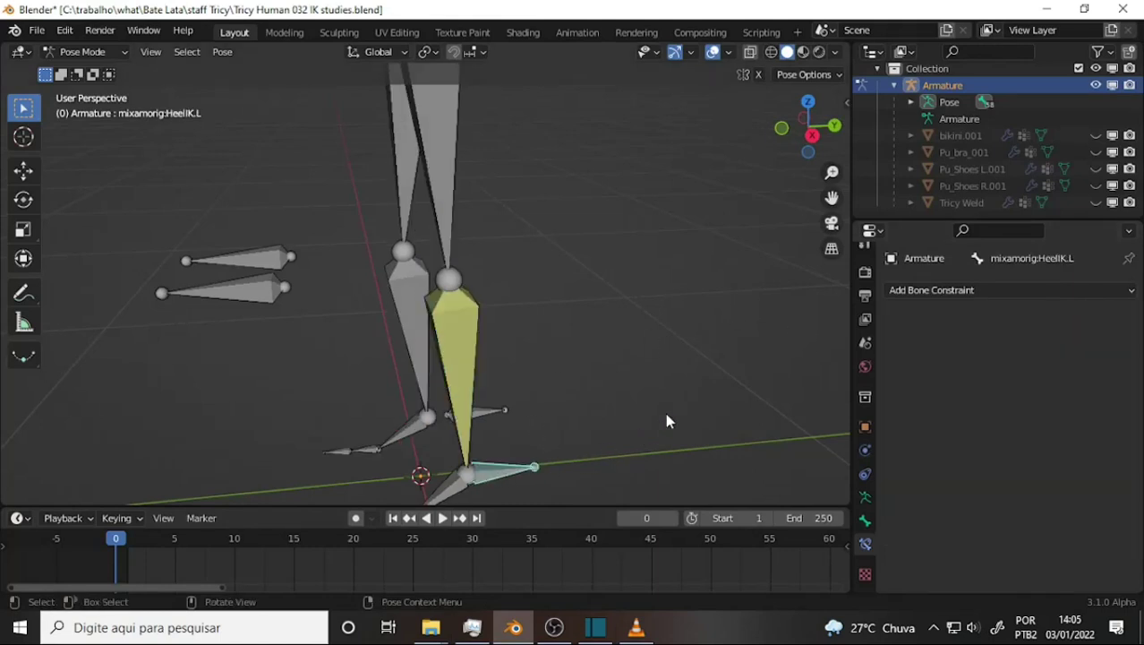
key(g)
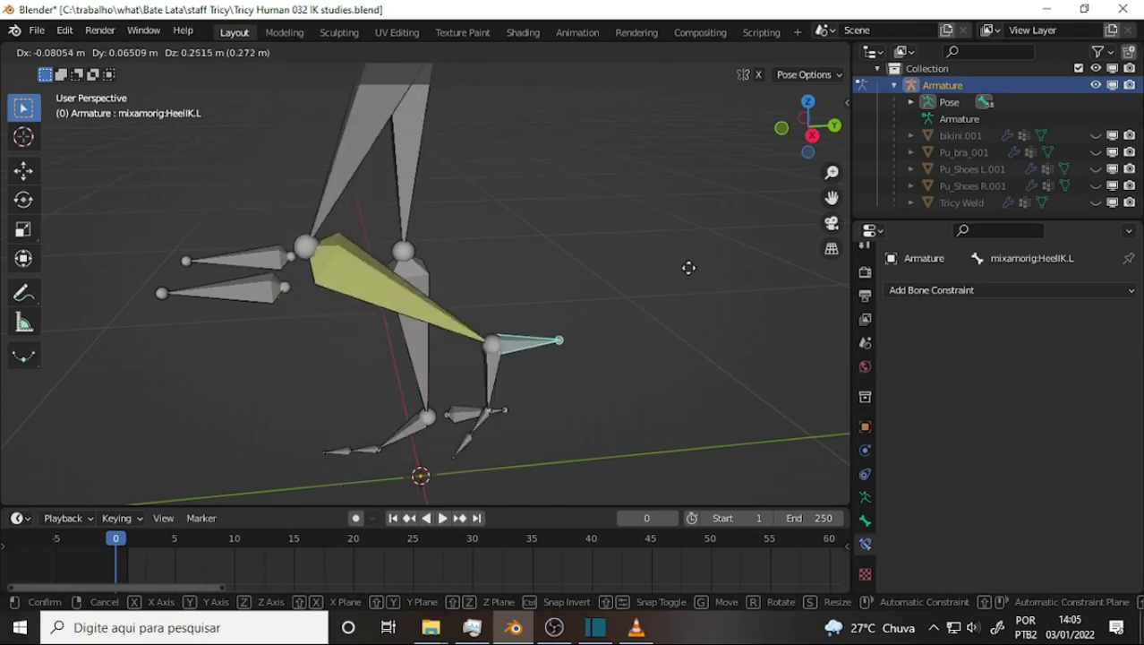
key(Escape)
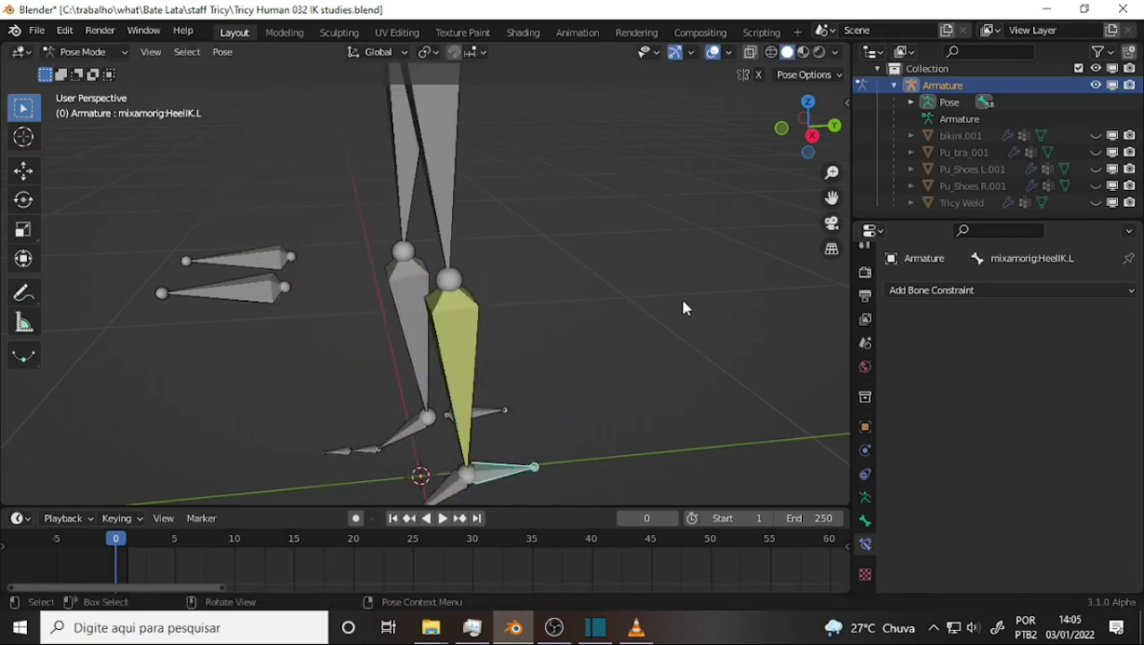
mouse_move(680, 295)
middle_down()
mouse_move(715, 240)
mouse_move(785, 235)
mouse_move(588, 245)
mouse_move(644, 225)
middle_up()
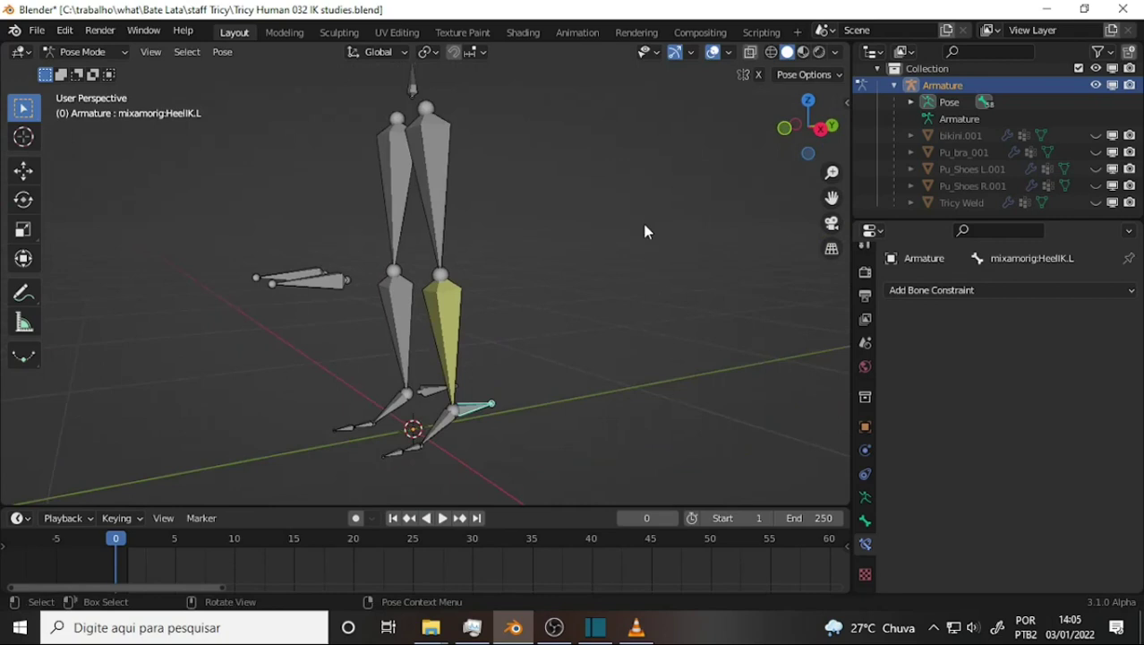
key(g)
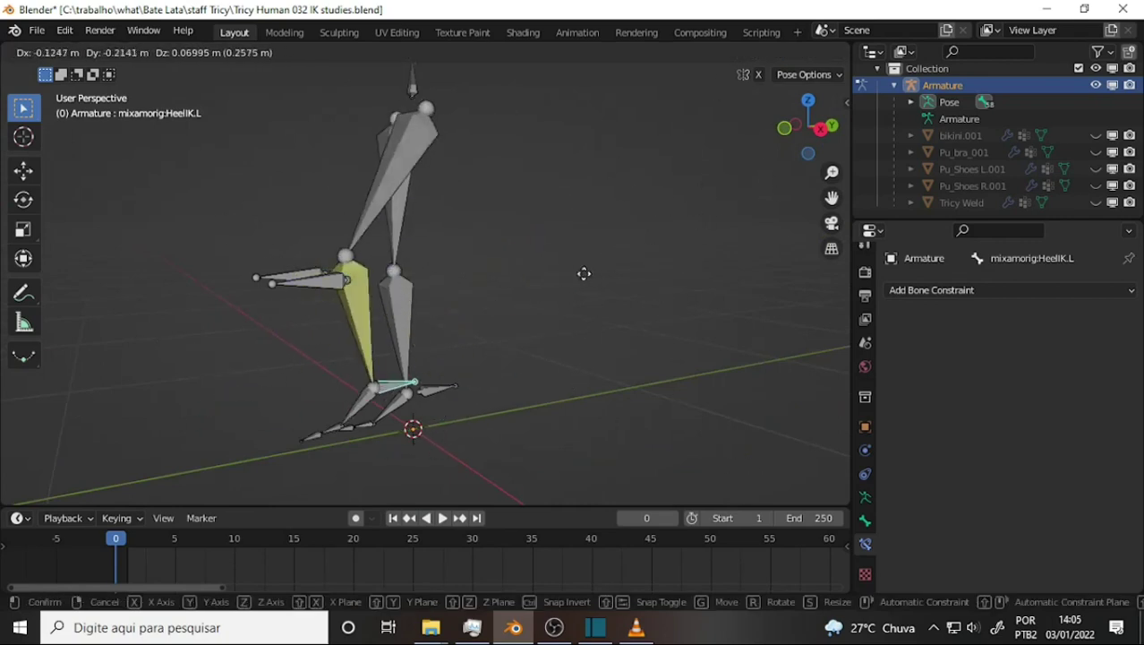
key(Escape)
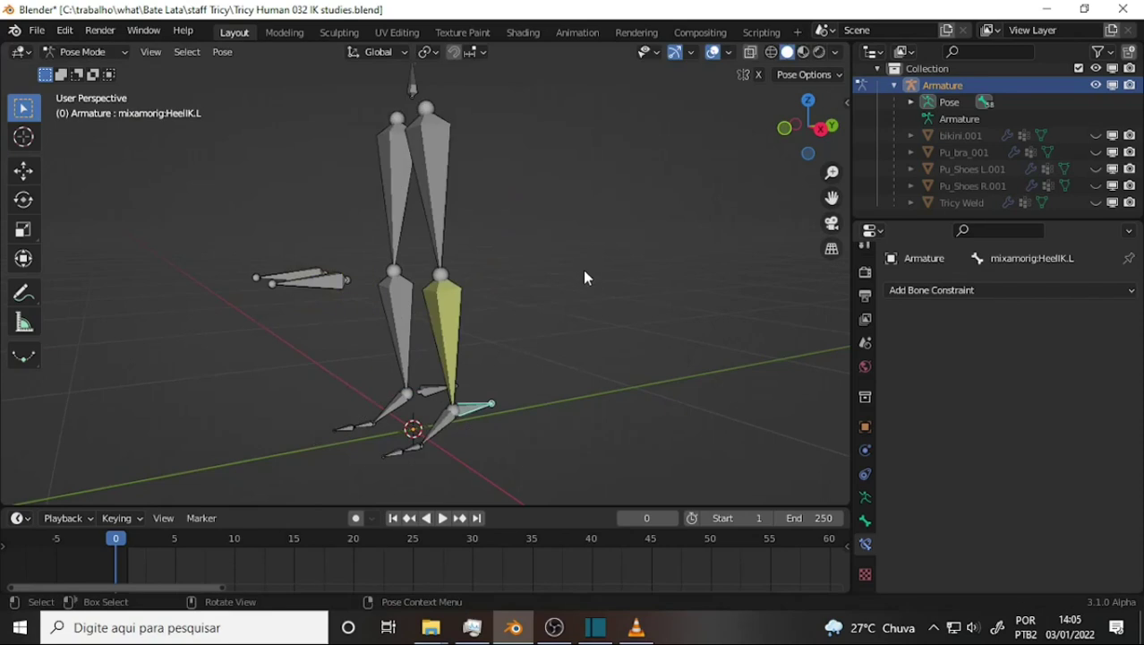
Step: Check OBS, then return to Blender and select the left shin bone to show its IK settings
click(555, 628)
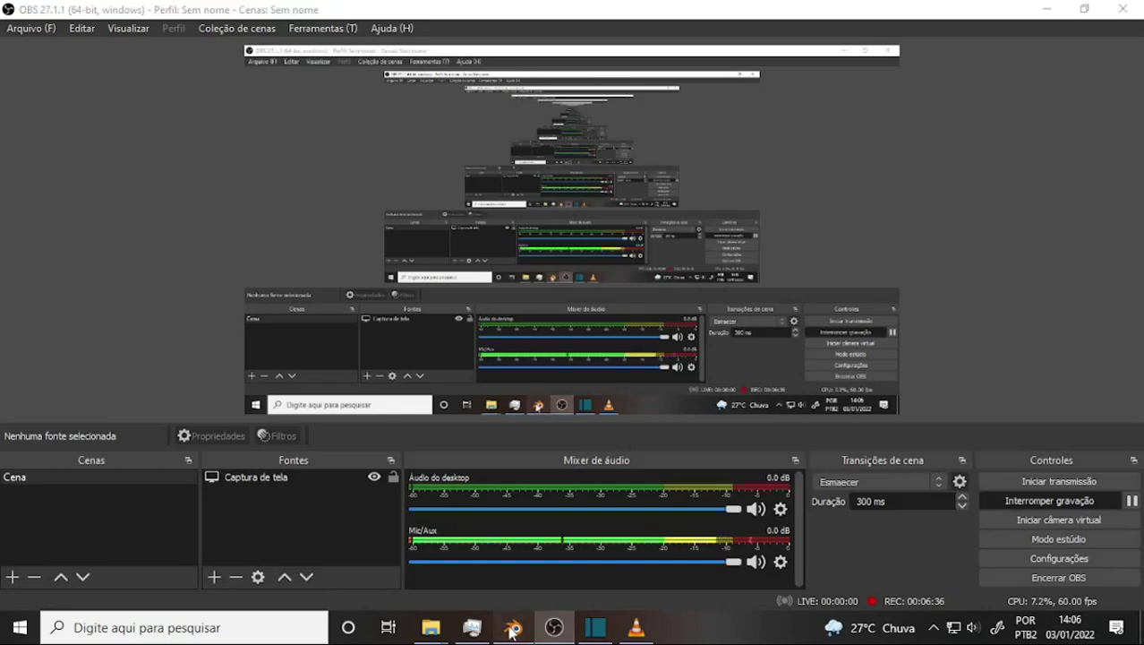
click(513, 628)
click(459, 328)
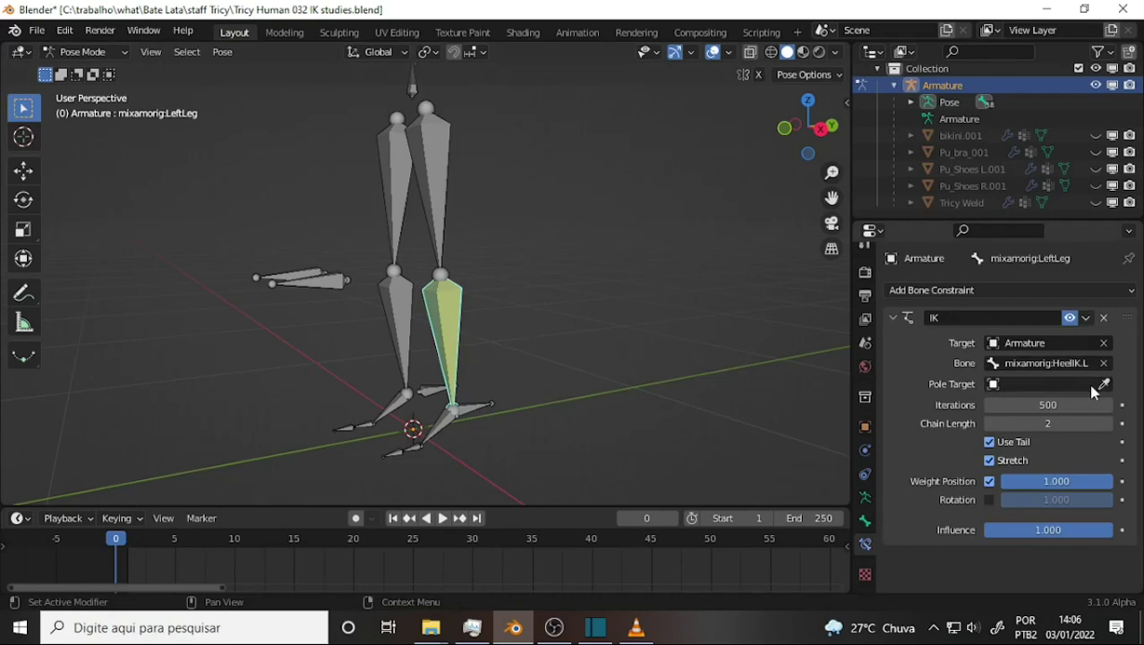
Step: Set the IK pole target to the Armature's mixamorig:KneeIK.L bone
click(993, 385)
click(992, 403)
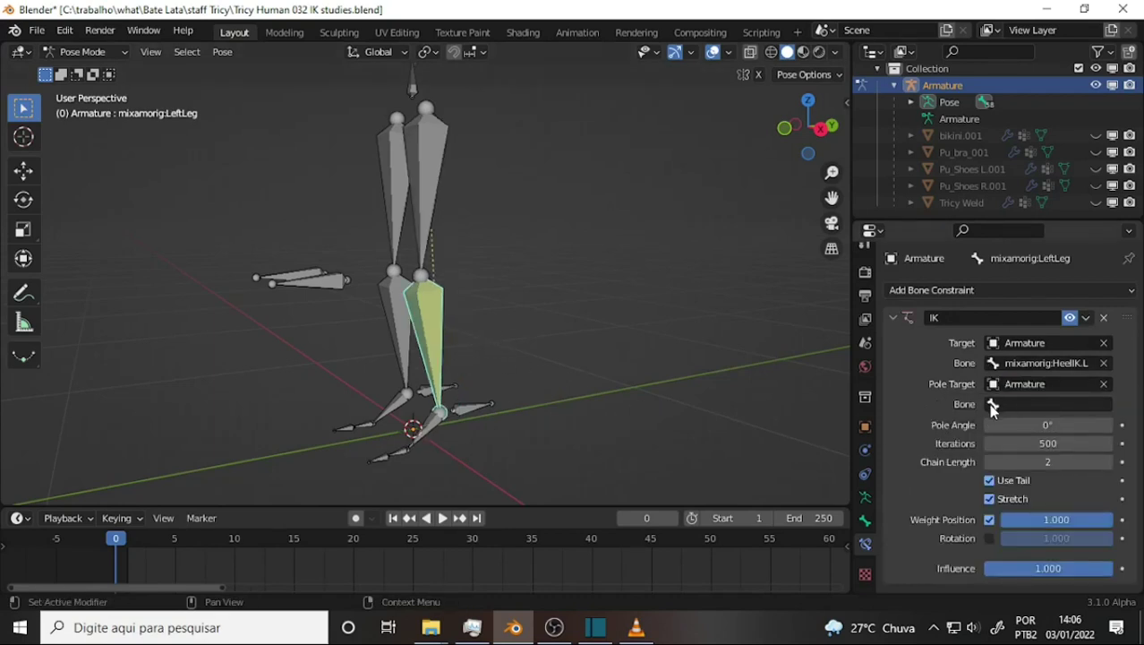
click(996, 409)
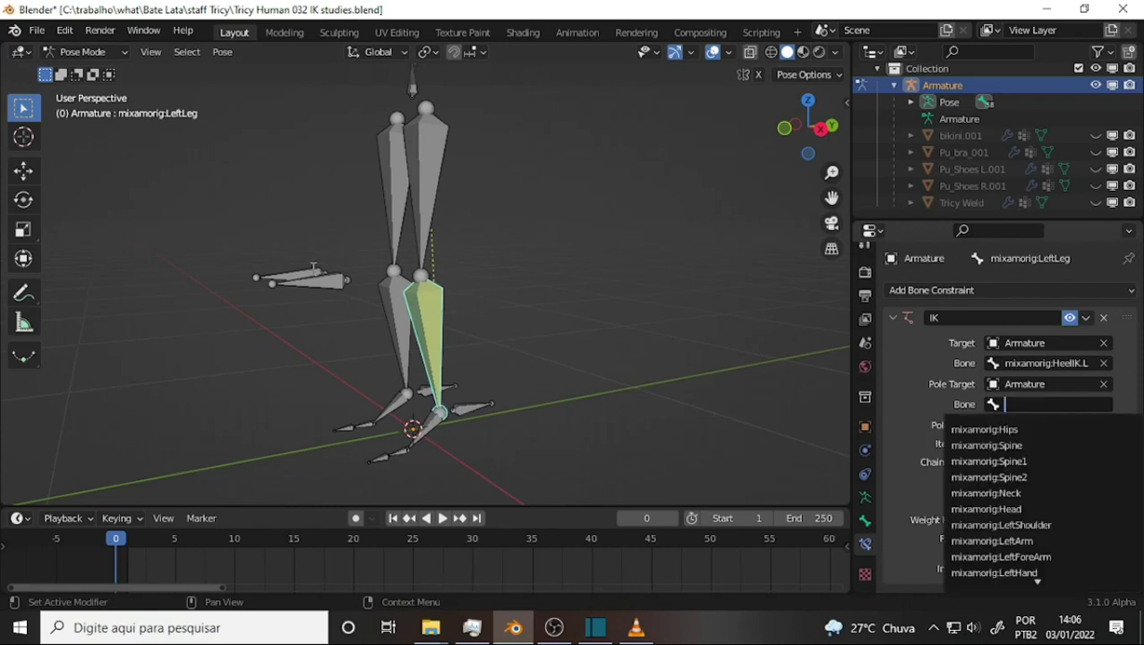
scroll(1065, 541, down, 15)
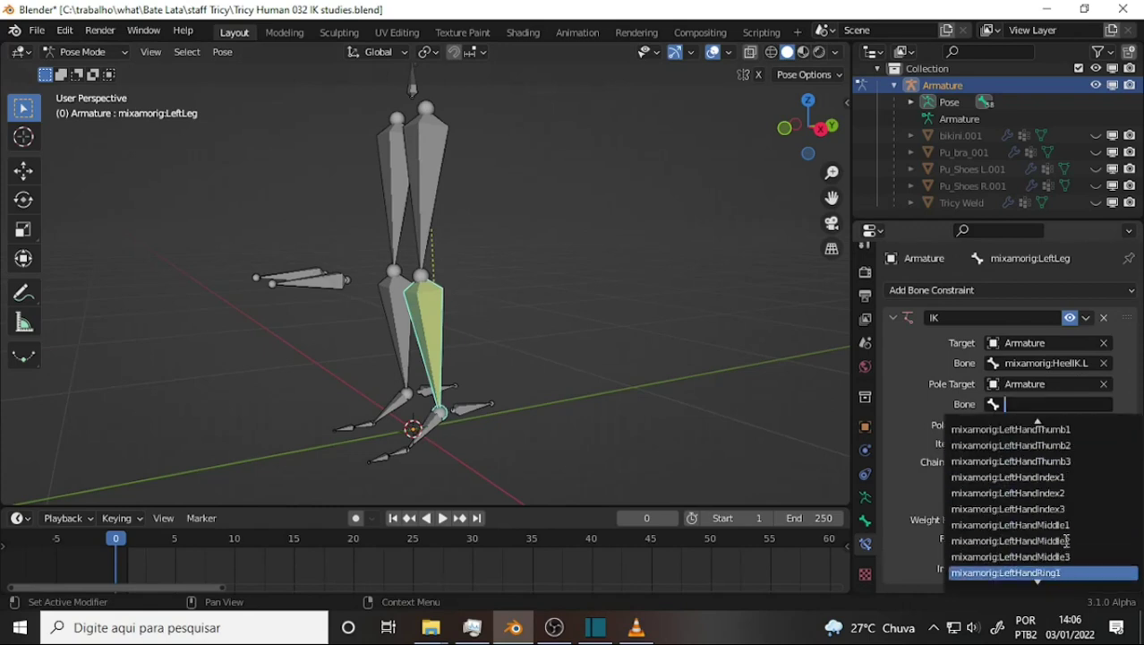
scroll(1067, 540, down, 10)
scroll(1071, 541, down, 10)
scroll(1072, 541, down, 7)
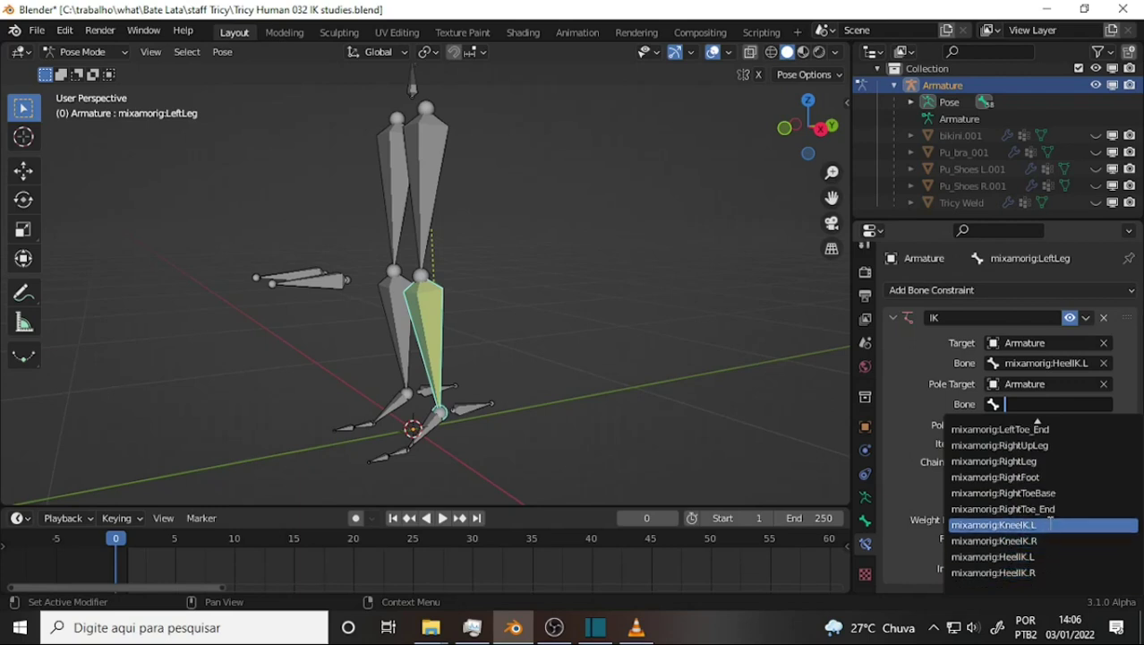
click(1049, 525)
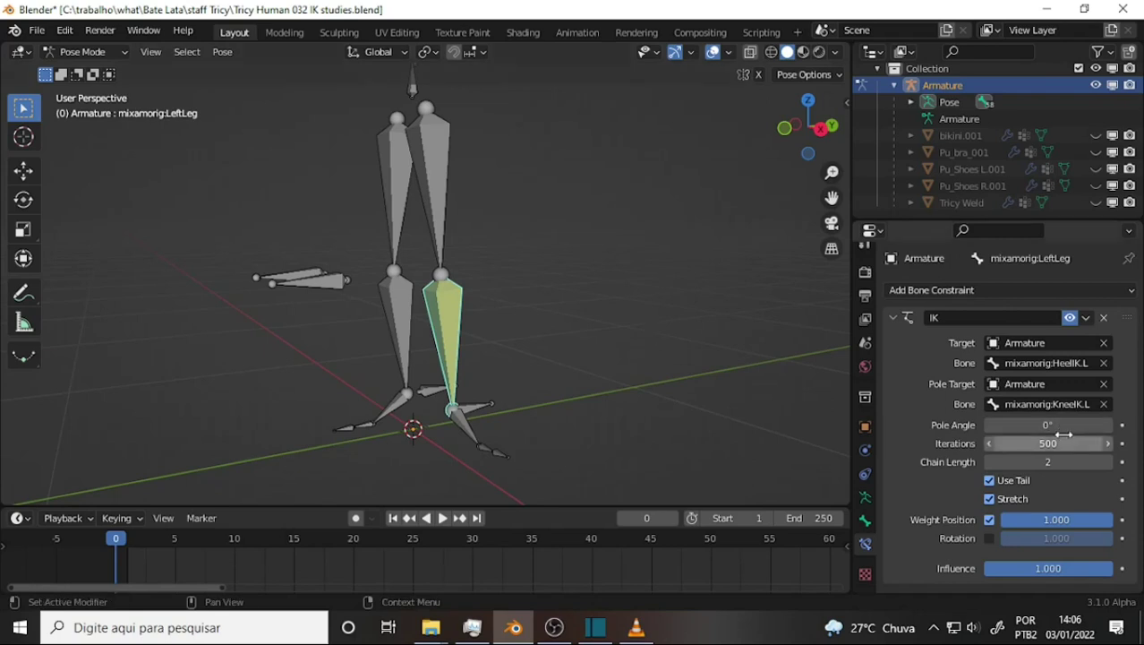
Step: Set the pole angle to 90°
drag(1049, 426, 1030, 424)
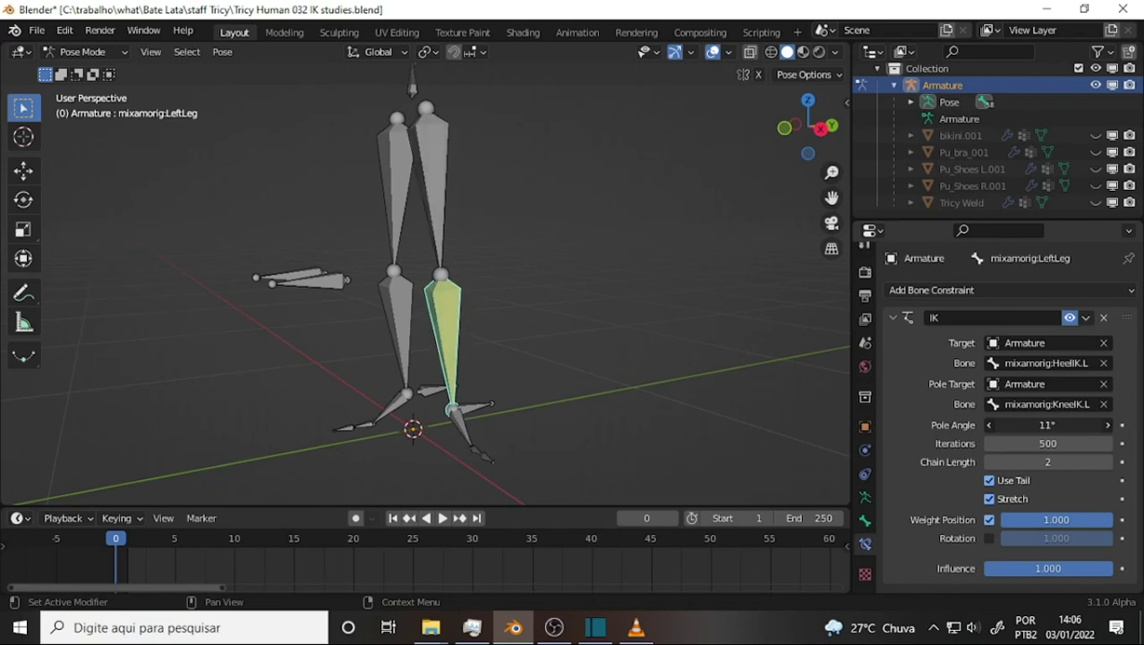
click(1047, 426)
text(90)
key(Return)
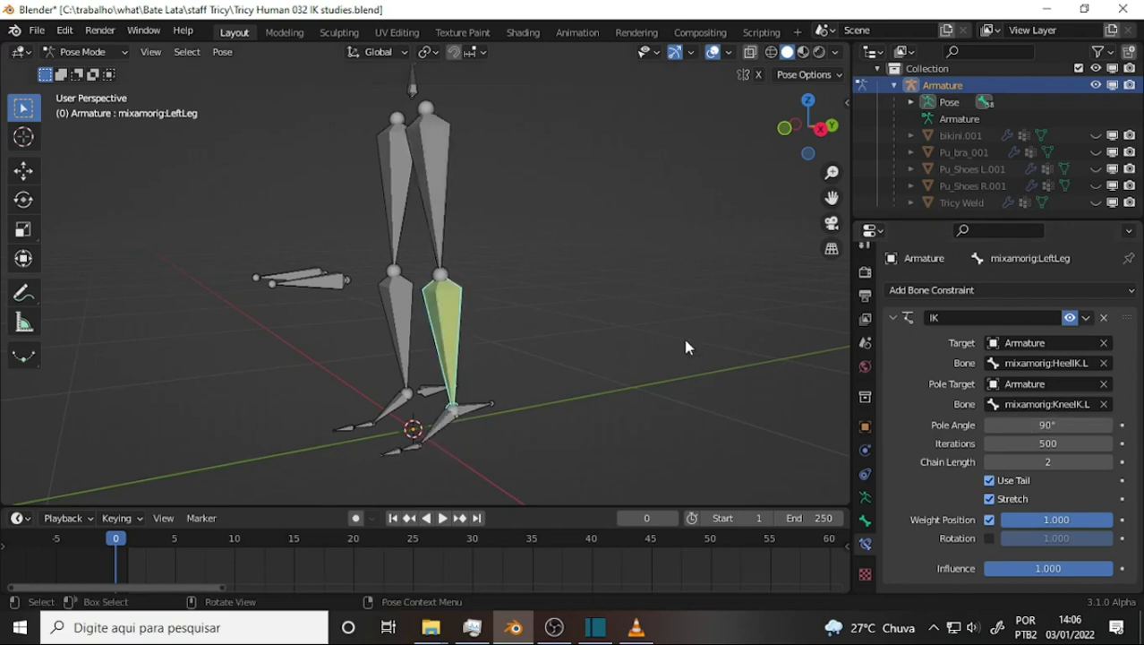
Step: Test the left leg by moving HeelIK.L and cancelling the move
click(471, 408)
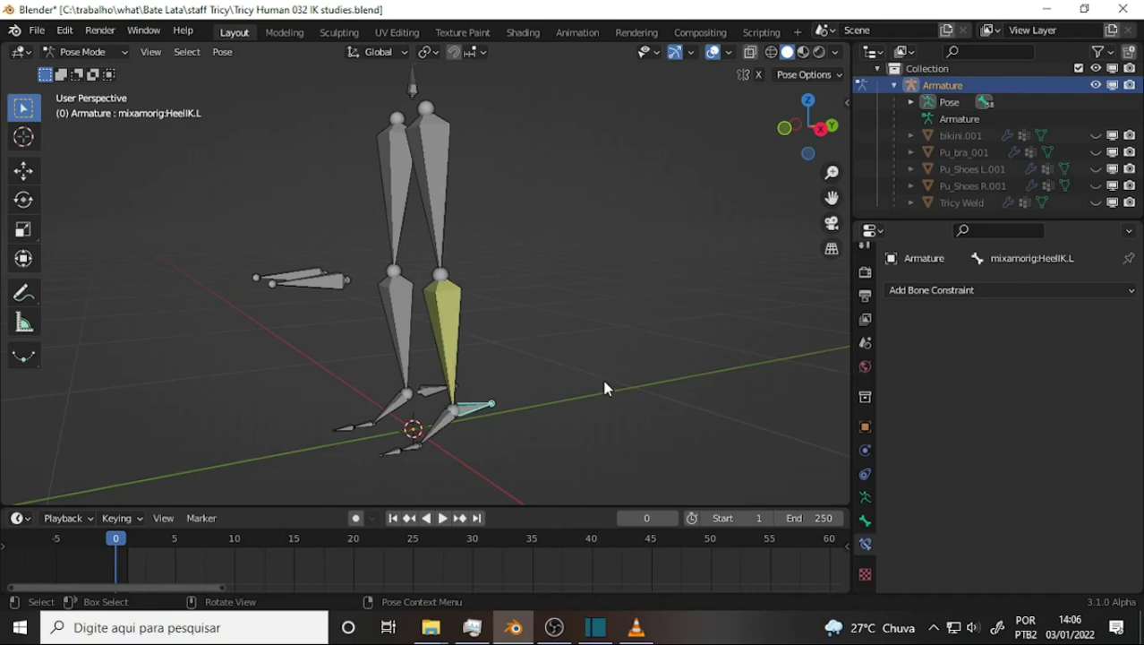
key(g)
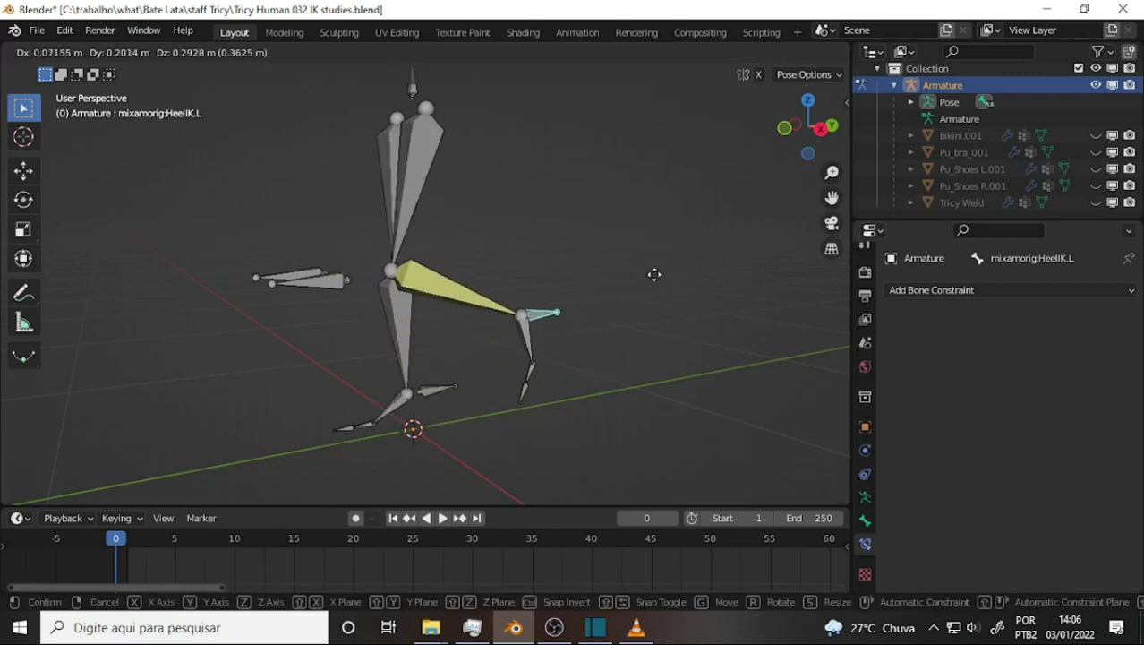
right_click(639, 312)
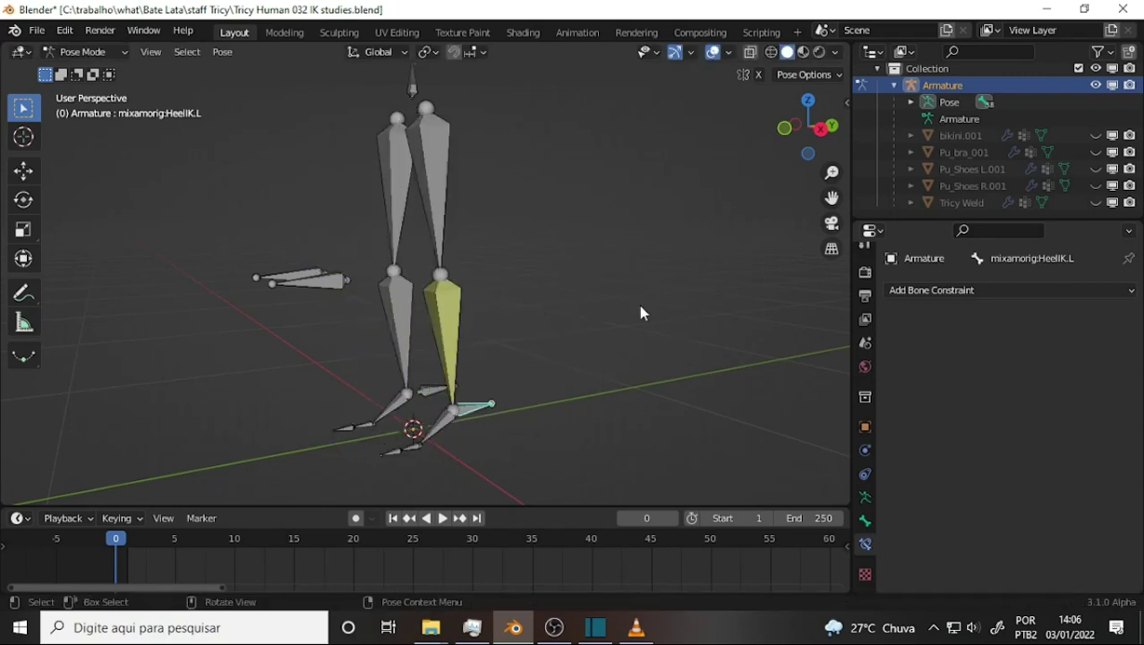
click(554, 627)
Step: Move the KneeIK.L pole bone to sit beside the knee
click(322, 280)
middle_drag(490, 242, 602, 274)
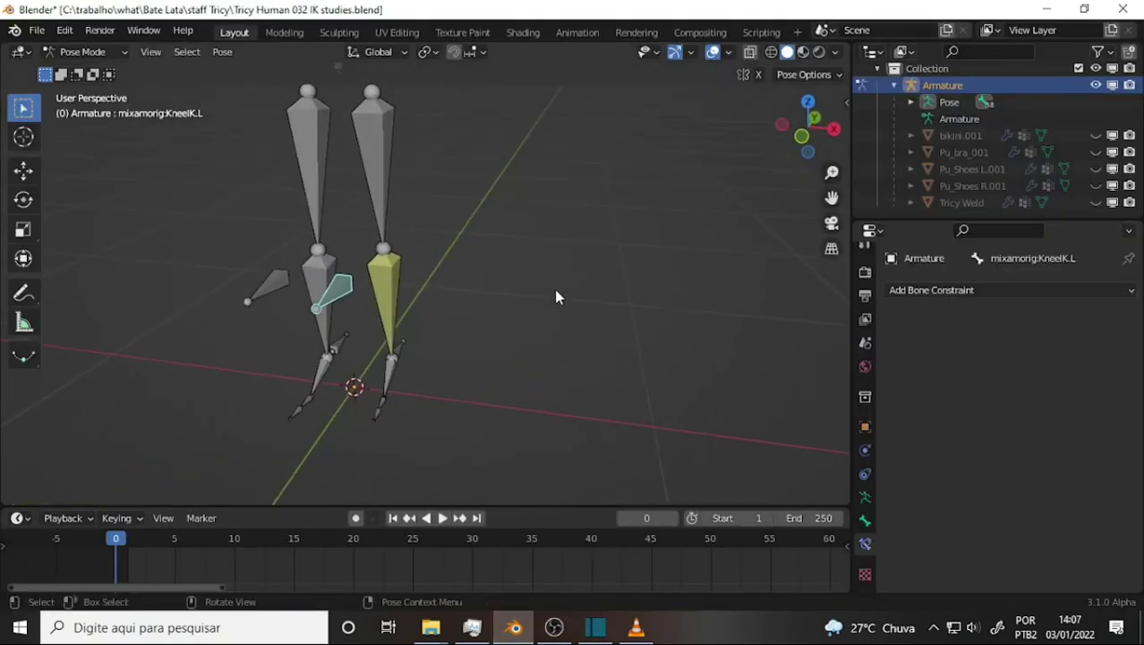
key(g)
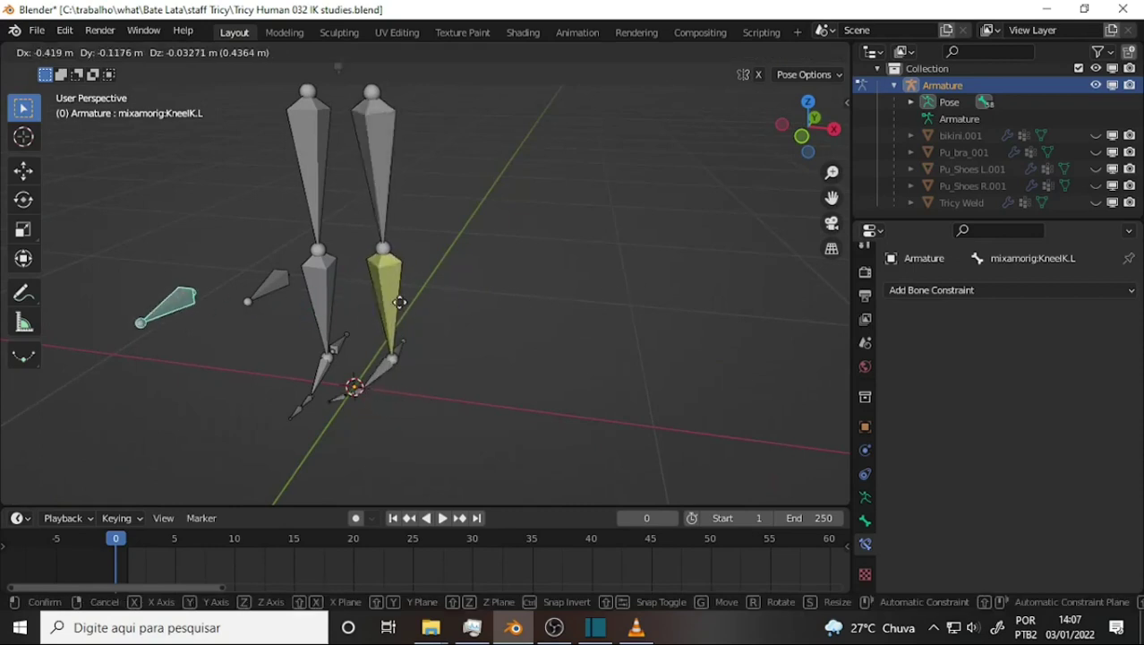
click(608, 309)
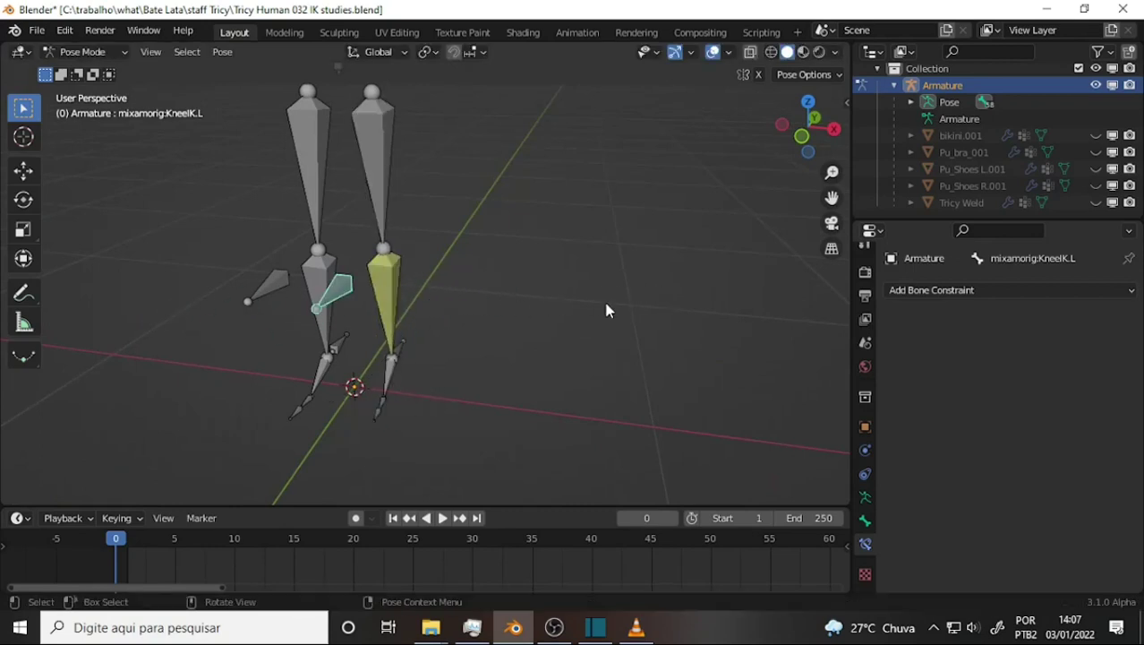
Step: Zoom in on the legs and select the right shin bone
mouse_move(621, 263)
middle_down()
mouse_move(440, 248)
mouse_move(520, 233)
middle_up()
scroll(522, 233, up, 2)
scroll(522, 233, up, 2)
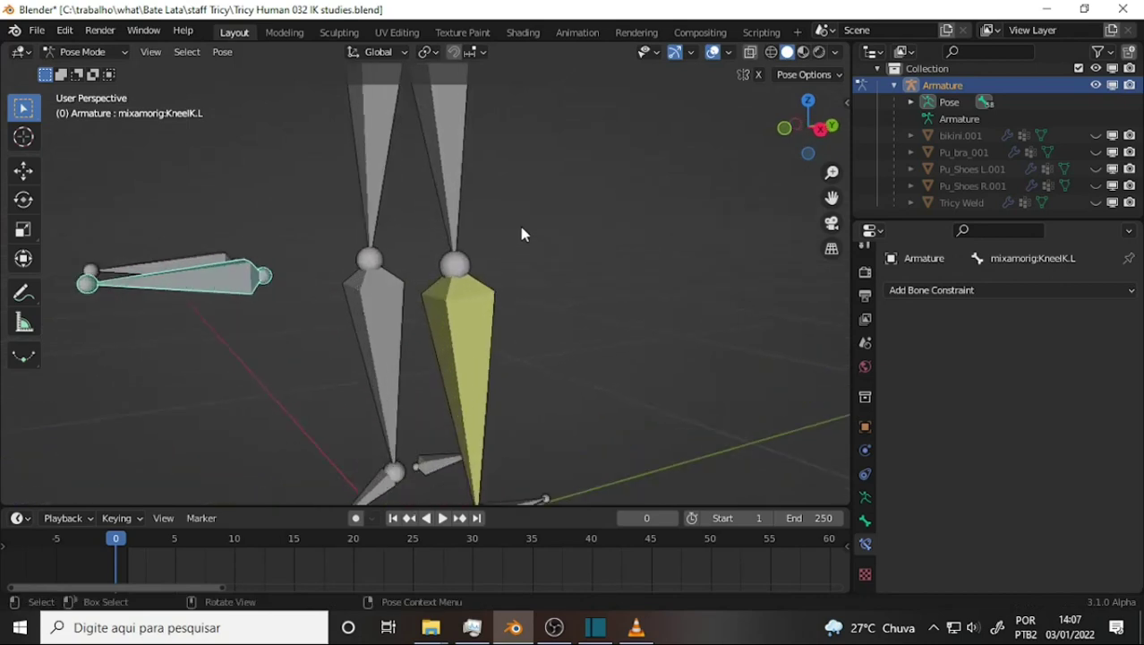
click(396, 300)
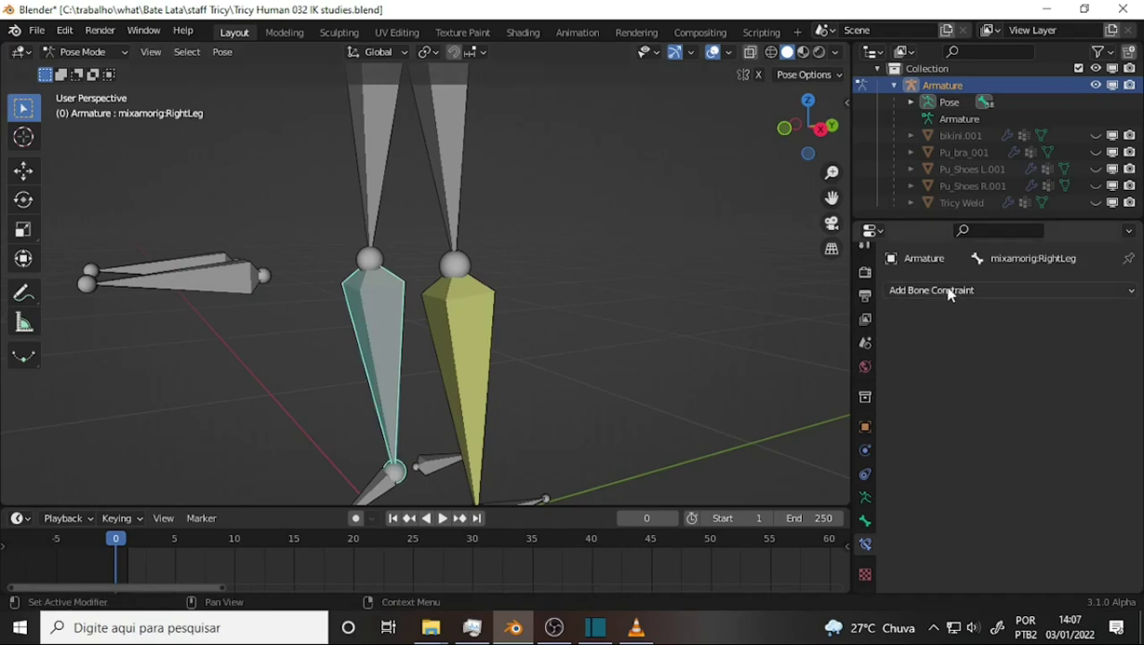
Step: Add an Inverse Kinematics constraint to the right shin with the Armature as target
click(947, 296)
click(971, 374)
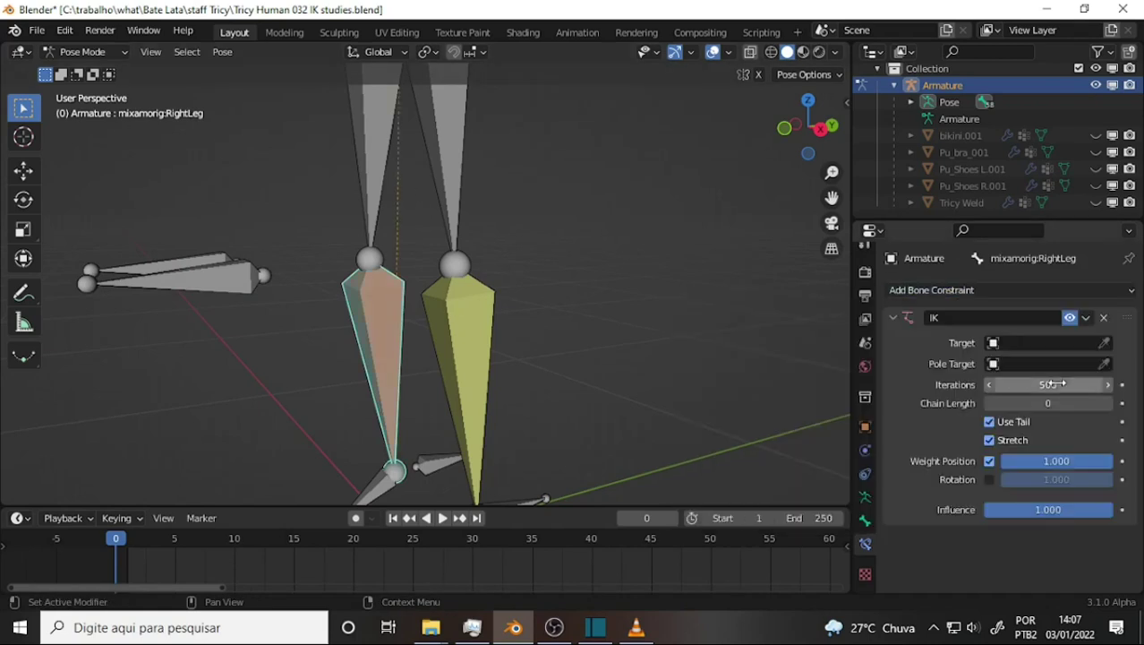
click(994, 348)
click(992, 367)
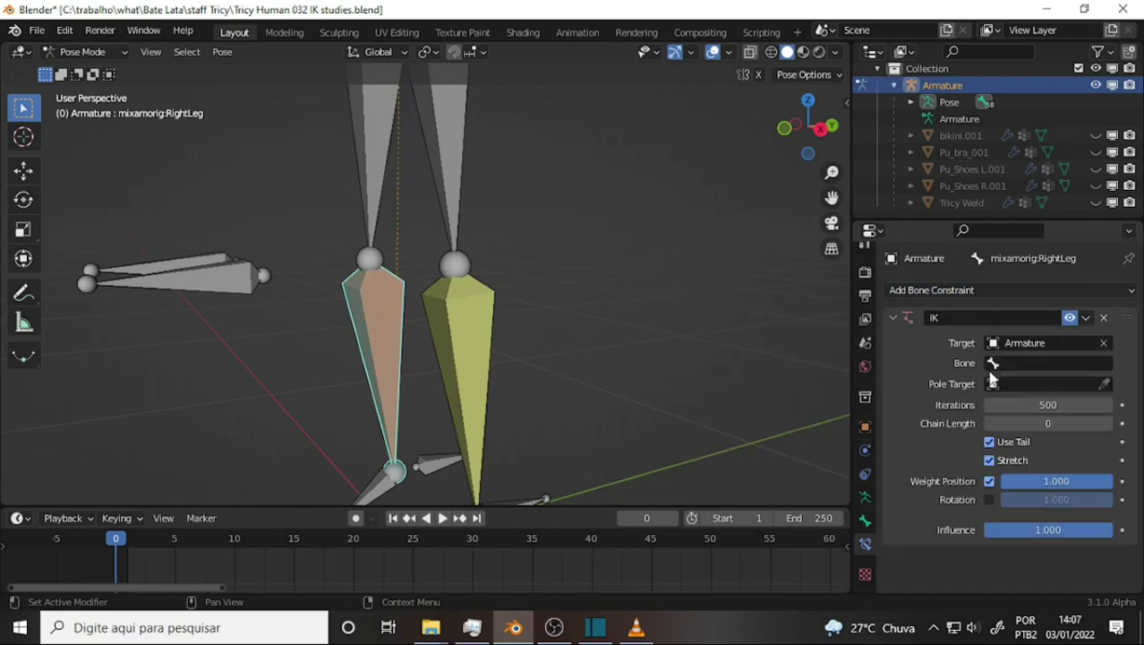
Step: Set the IK target bone to mixamorig:HeelIK.R
click(1000, 367)
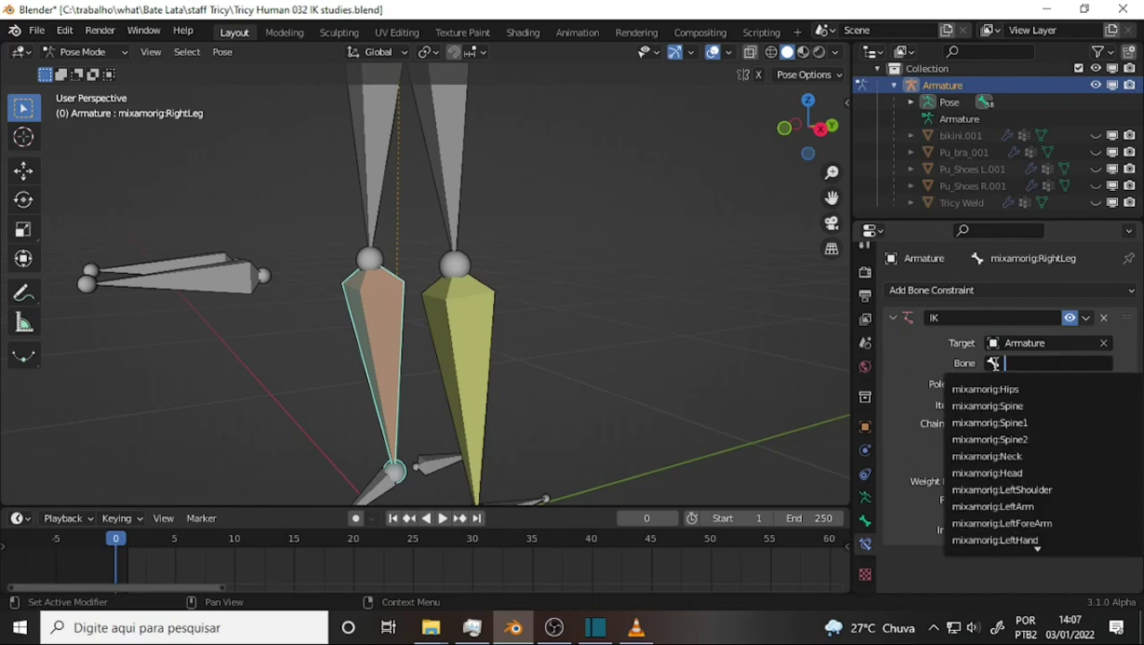
scroll(1044, 481, down, 10)
scroll(1044, 481, down, 10)
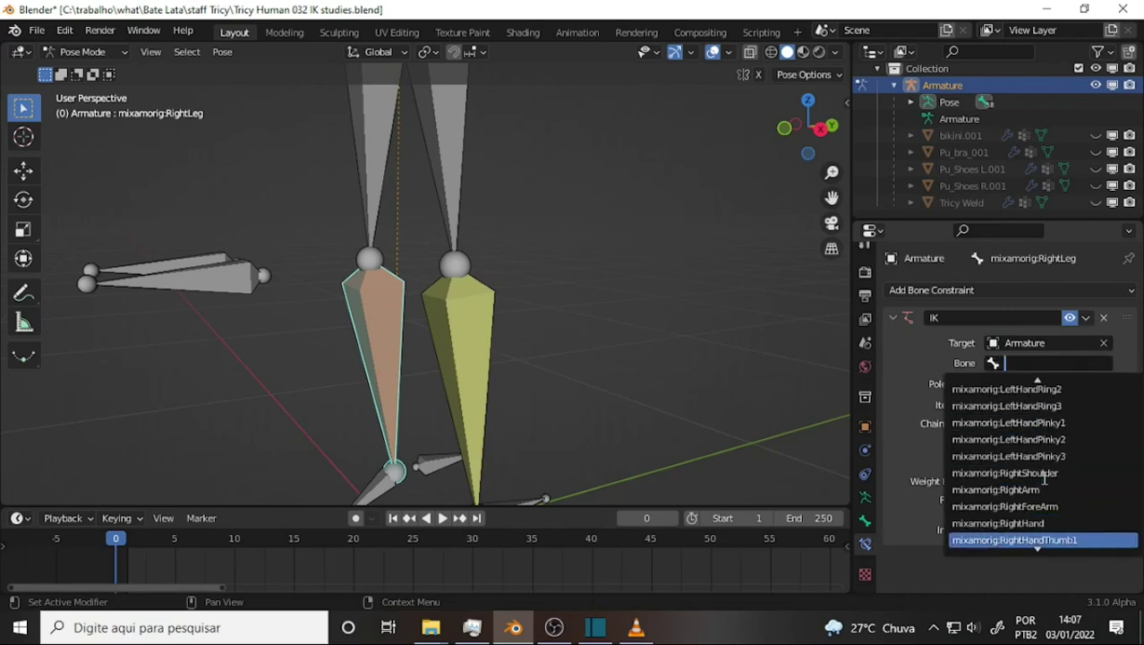
scroll(1044, 479, down, 10)
scroll(1043, 477, down, 10)
scroll(1043, 475, down, 10)
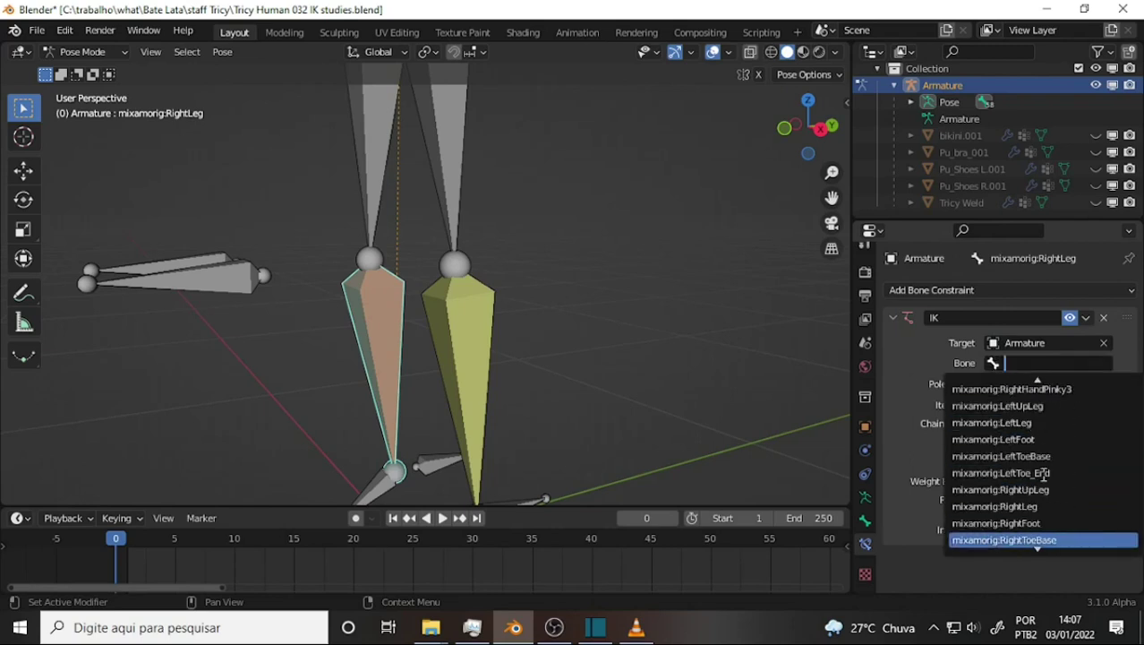
scroll(1044, 474, down, 3)
scroll(1054, 526, down, 2)
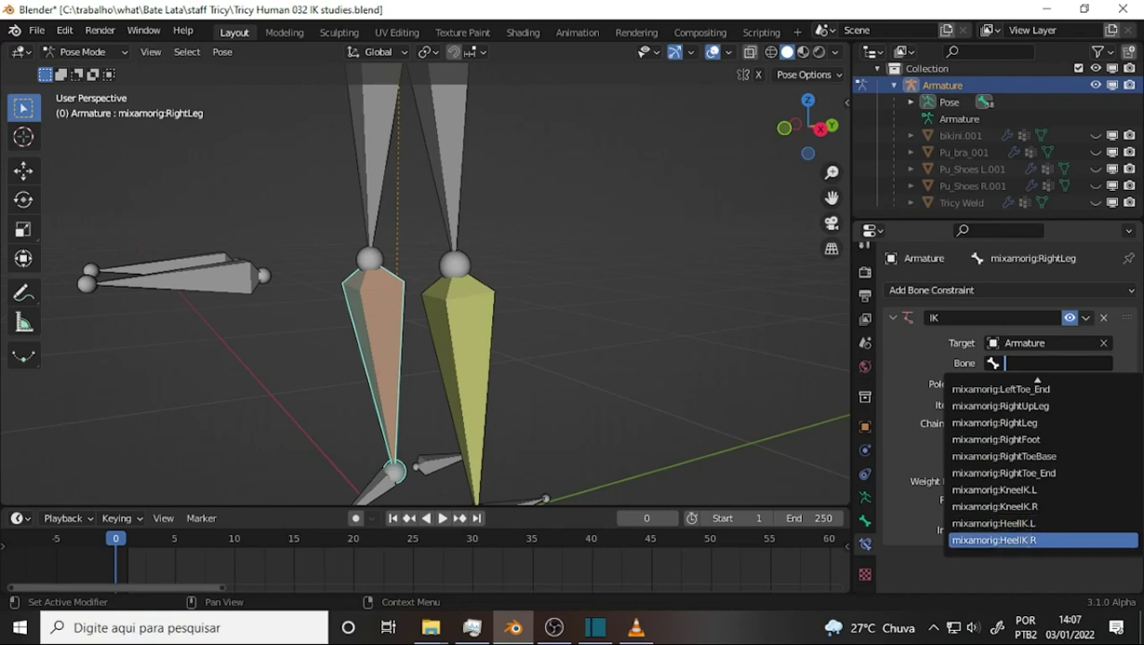
click(1029, 541)
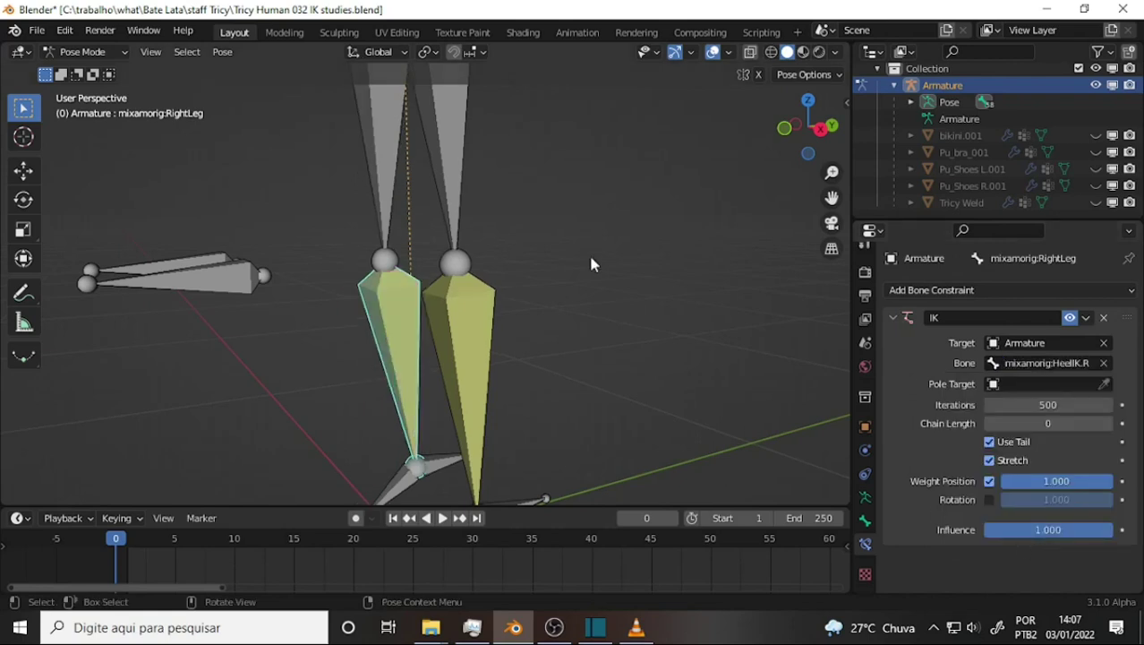
mouse_move(593, 261)
middle_down()
mouse_move(582, 237)
mouse_move(473, 238)
mouse_move(553, 212)
mouse_move(548, 238)
middle_up()
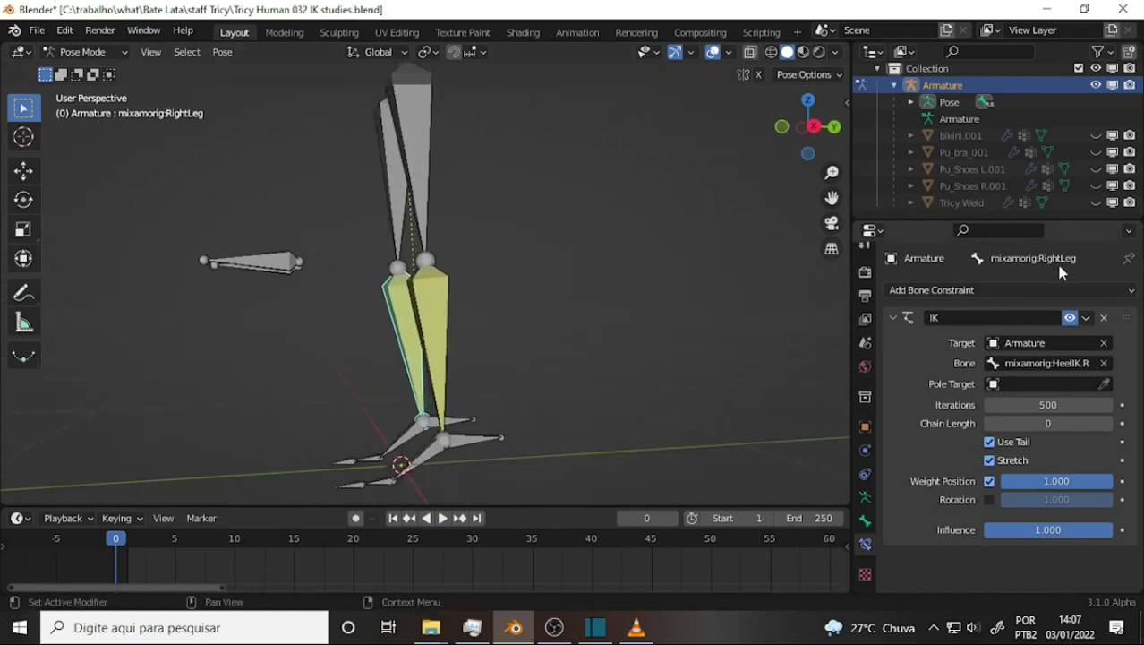
Step: Set the right IK's pole target to the Armature's mixamorig:KneeIK.R bone
click(988, 385)
click(975, 410)
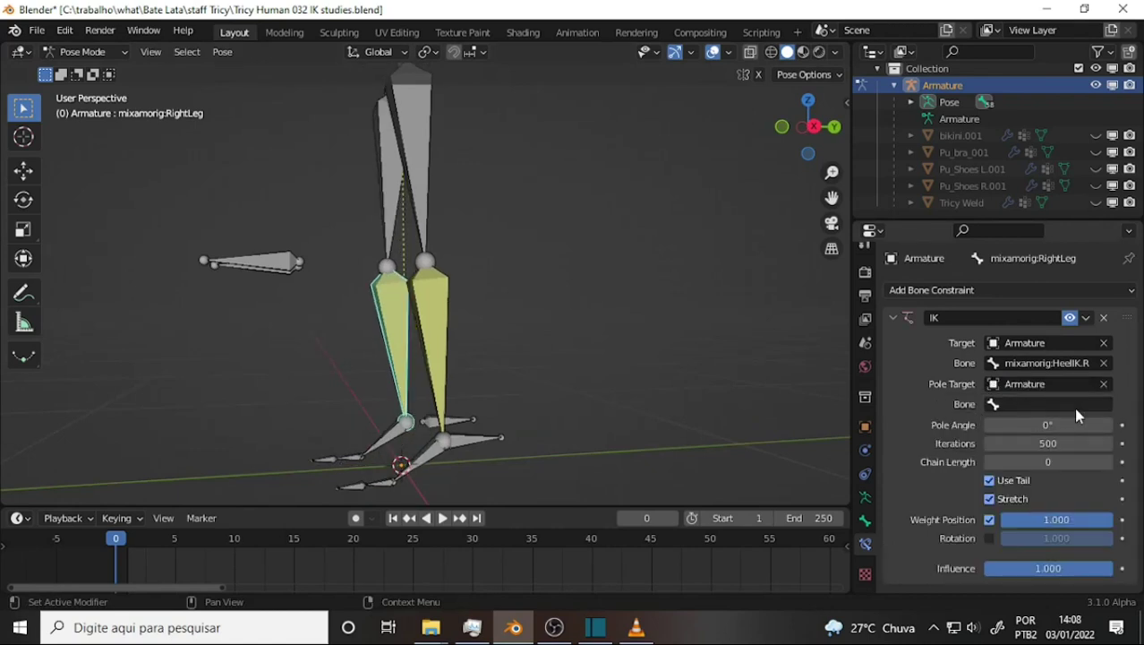
click(992, 405)
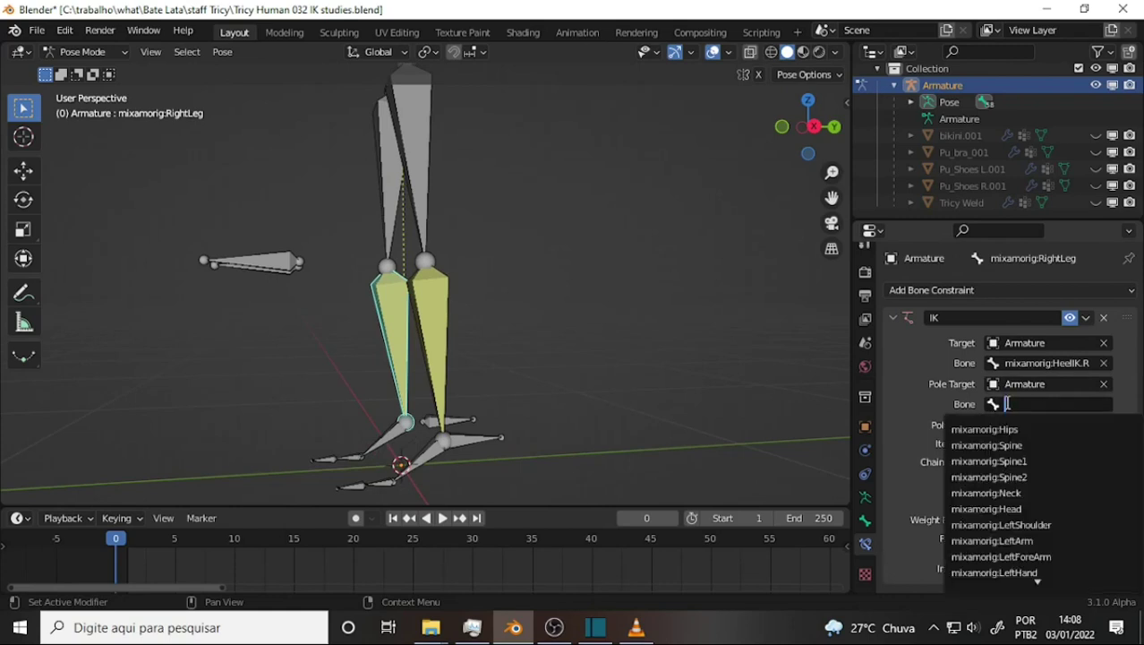
scroll(1087, 555, down, 5)
scroll(1090, 510, down, 5)
scroll(1089, 505, down, 10)
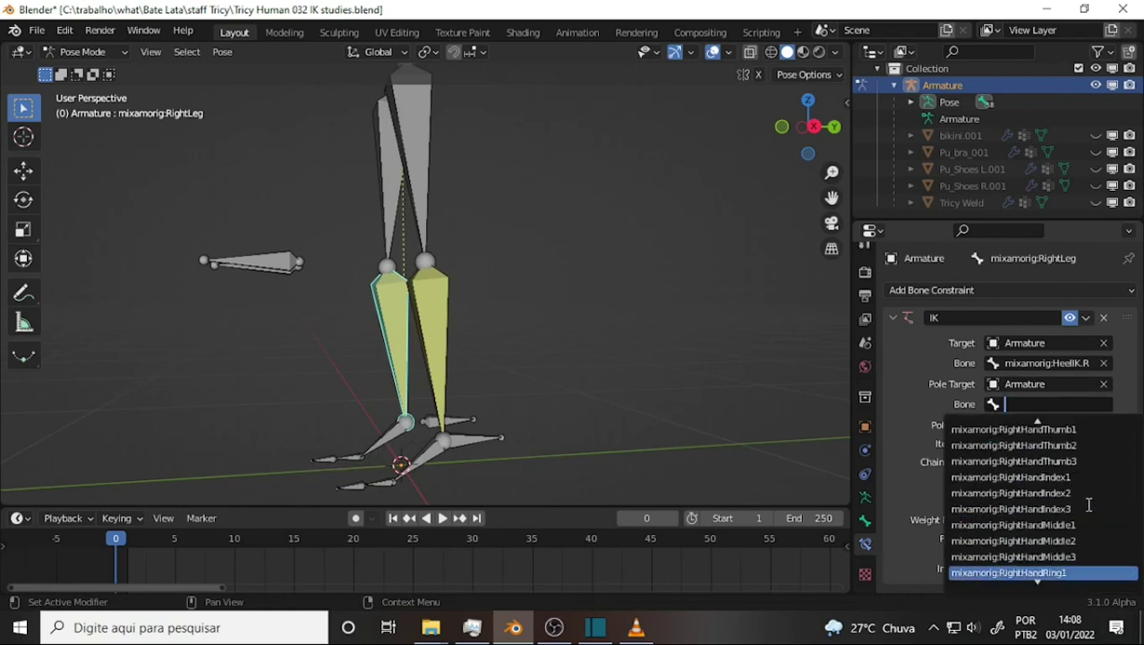
scroll(1090, 506, down, 12)
scroll(1089, 505, down, 10)
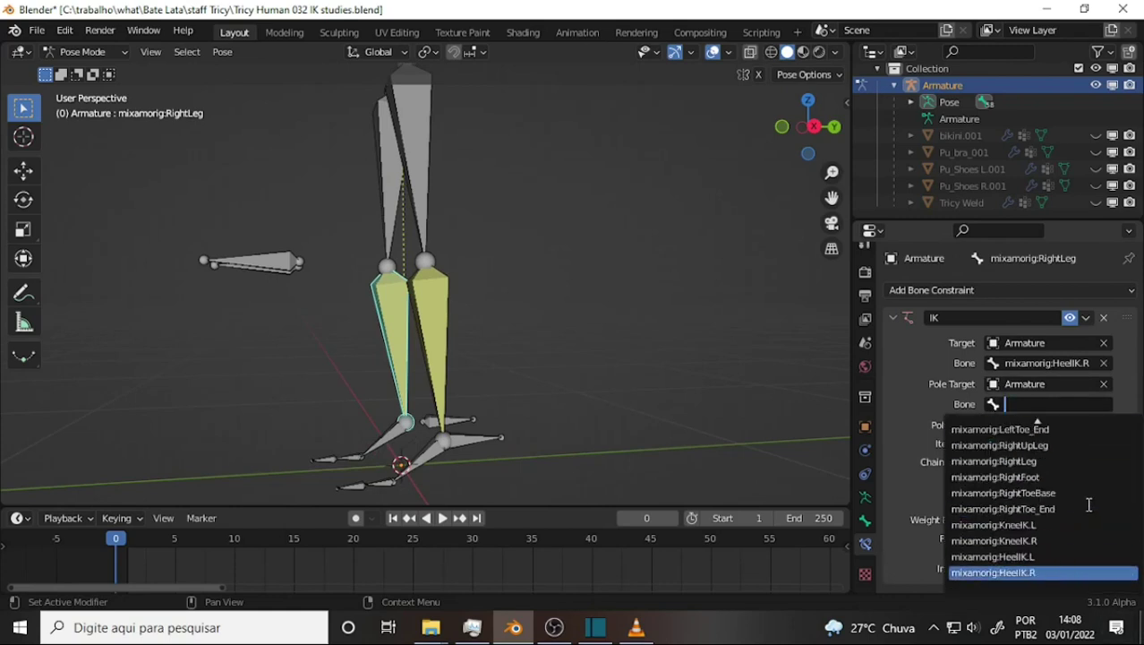
click(1041, 541)
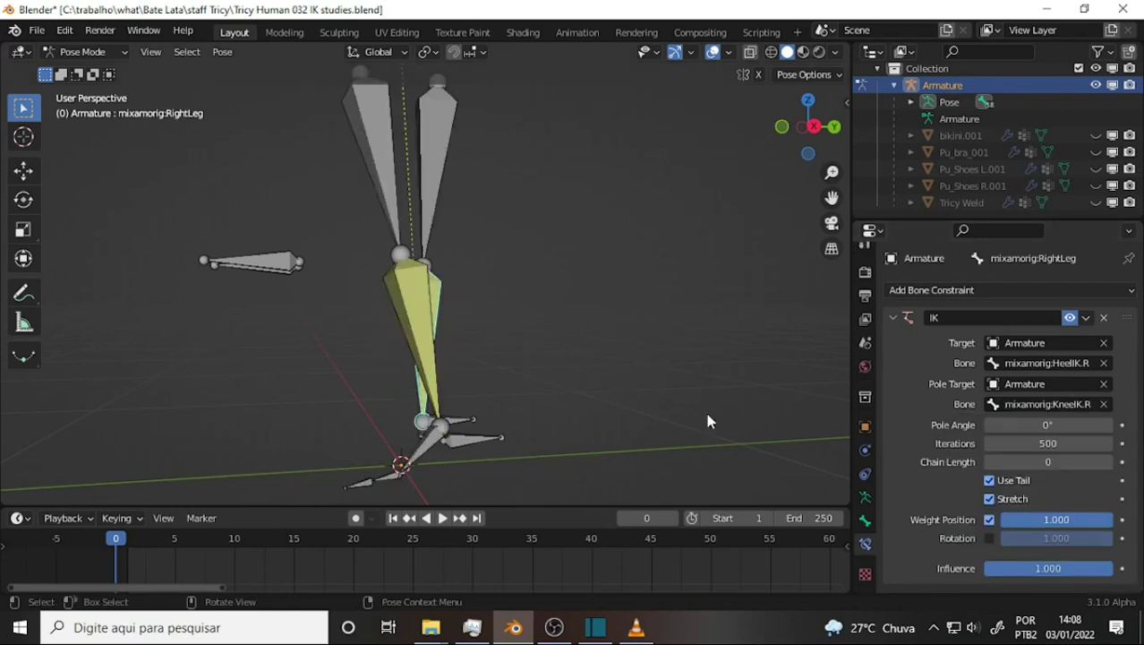
Step: Set the pole angle to 90°
mouse_move(1074, 425)
mouse_down()
mouse_move(1061, 426)
mouse_move(1102, 425)
mouse_move(1002, 426)
mouse_move(1110, 425)
mouse_move(1074, 425)
mouse_up()
click(1048, 425)
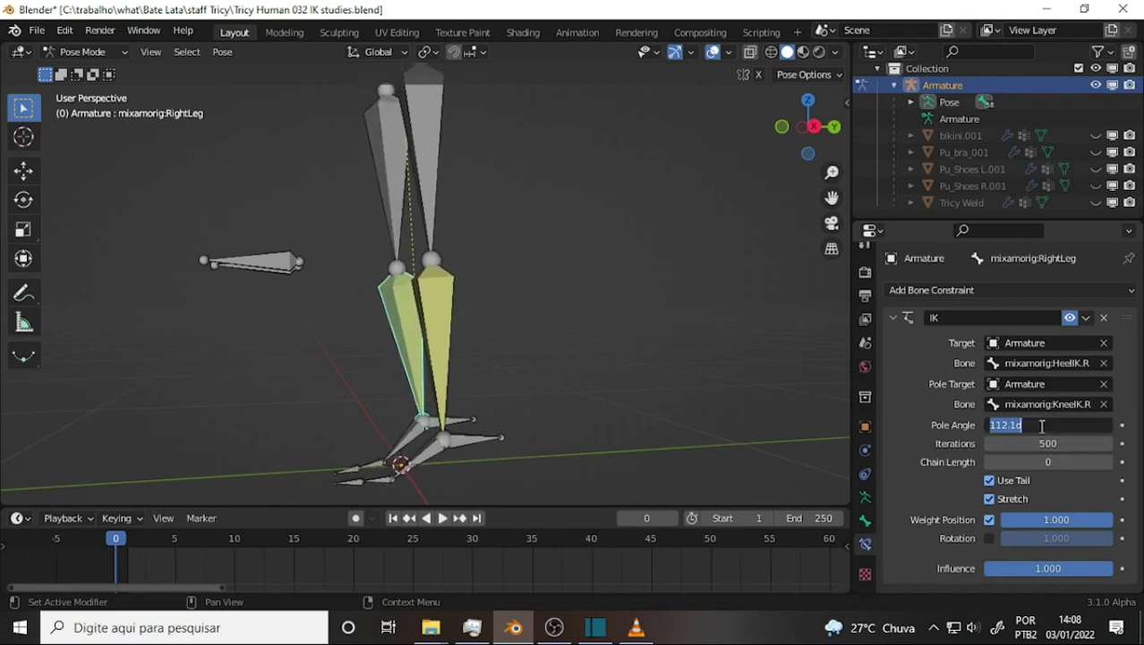
text(90)
key(Return)
mouse_move(572, 232)
middle_down()
mouse_move(628, 245)
mouse_move(667, 267)
mouse_move(651, 278)
mouse_move(688, 283)
mouse_move(538, 282)
middle_up()
Step: Test-move the right heel IK target and cancel
click(455, 370)
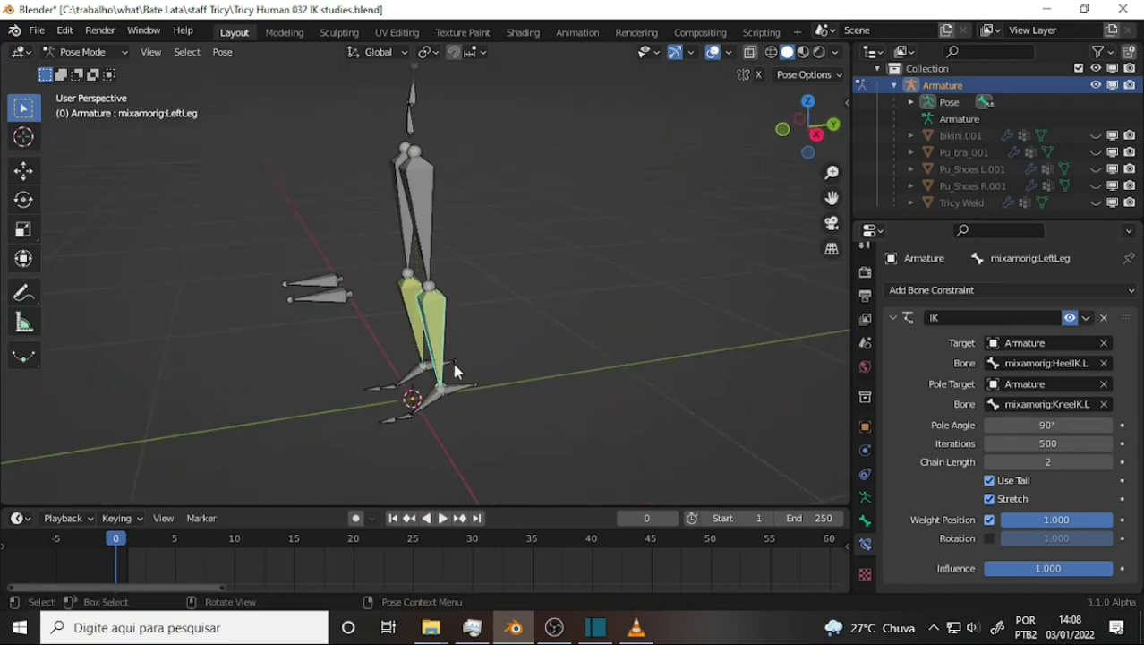
click(452, 363)
key(g)
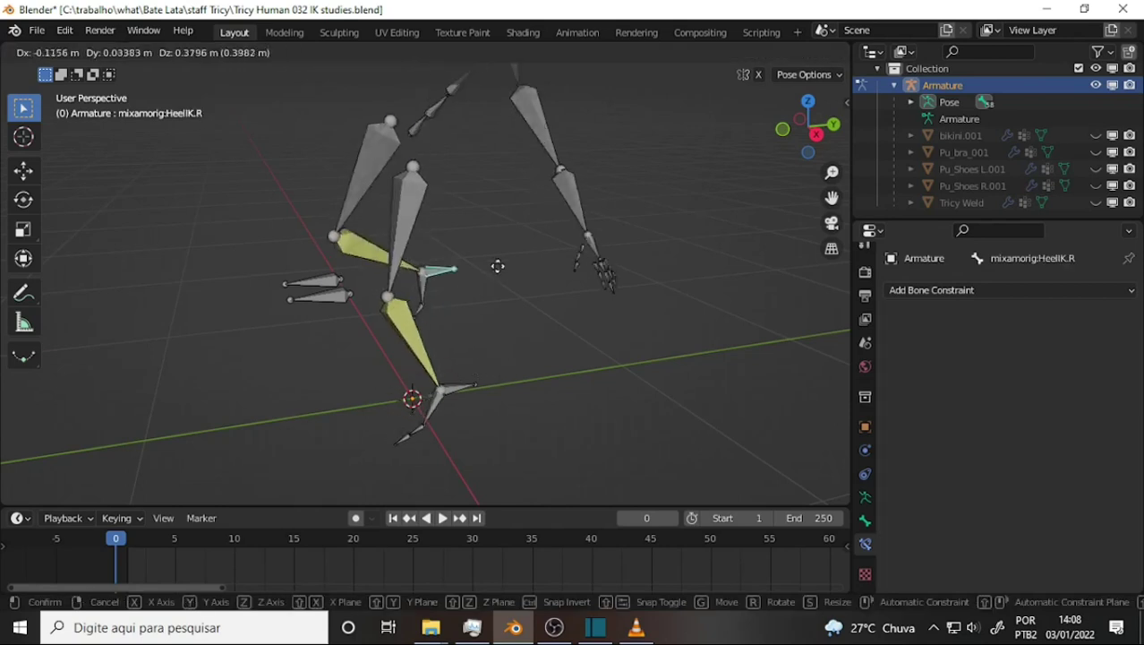
key(Escape)
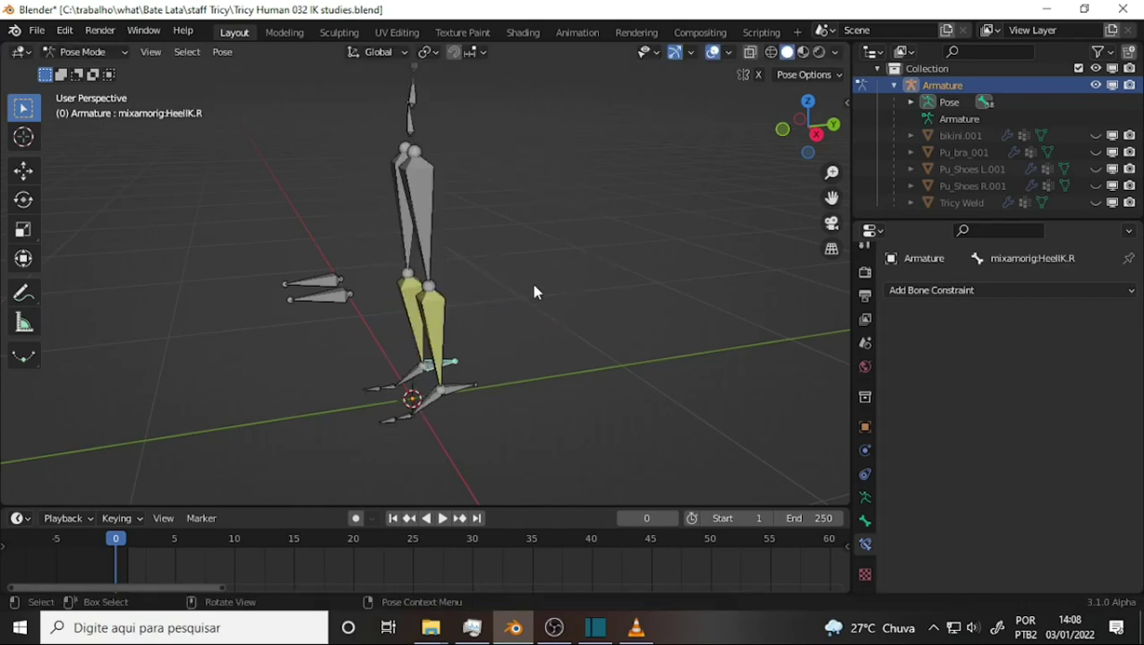
Step: Select the right shin and set its IK chain length to 2
click(413, 301)
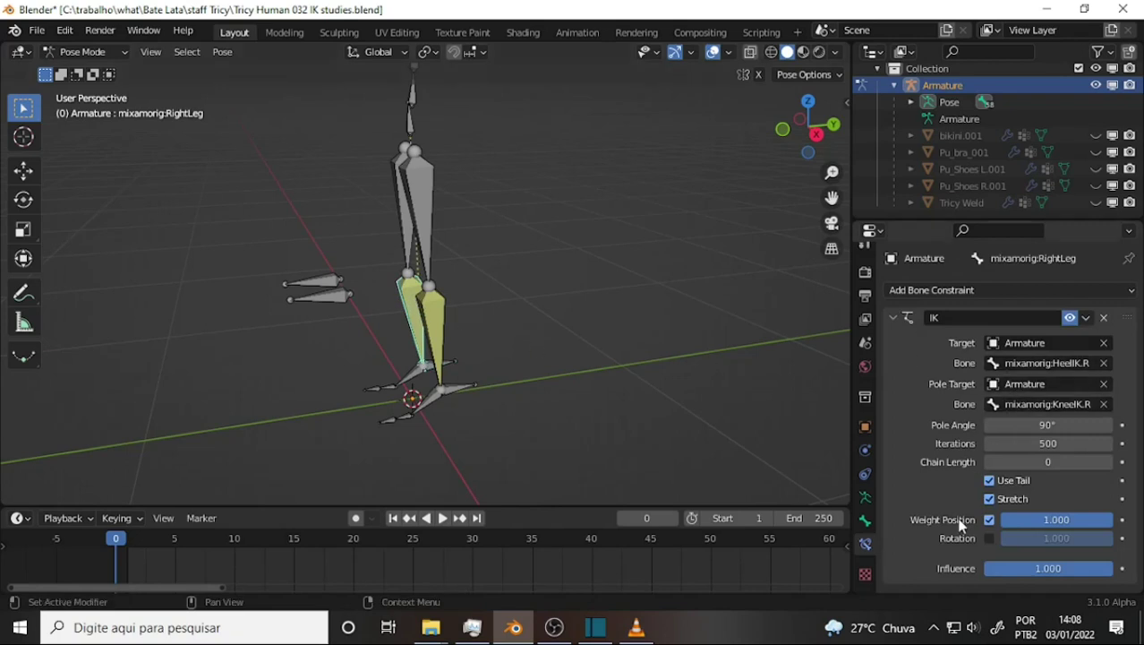
click(1049, 463)
text(2)
key(Return)
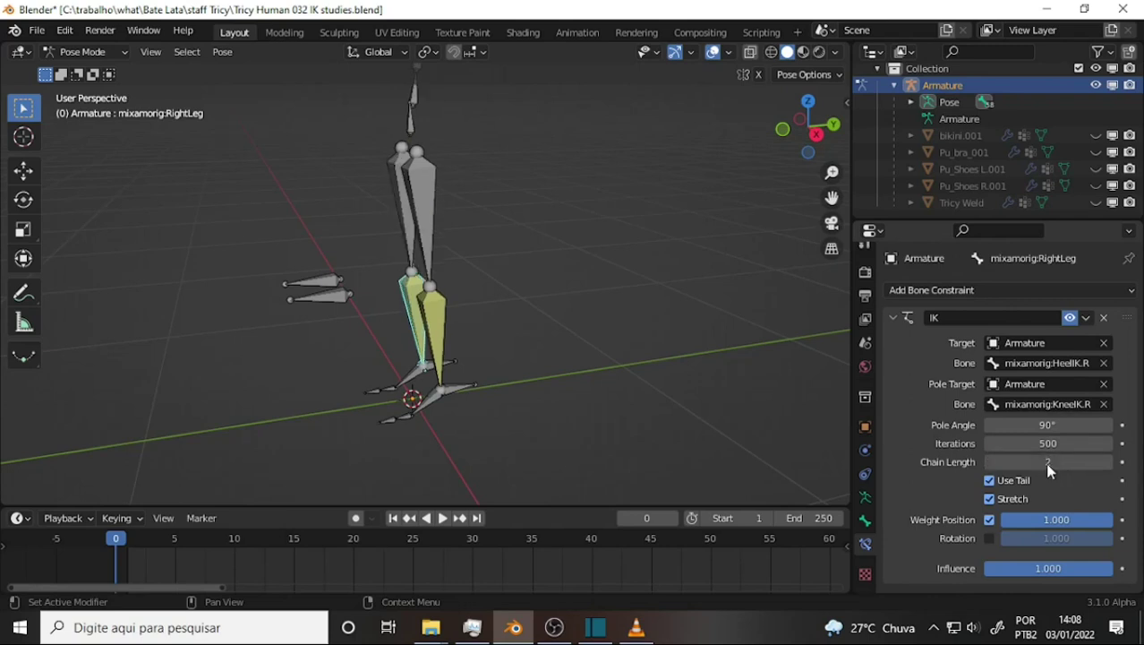
Step: Test the right leg by moving HeelIK.R and KneeIK.R, cancelling each move
click(472, 368)
key(g)
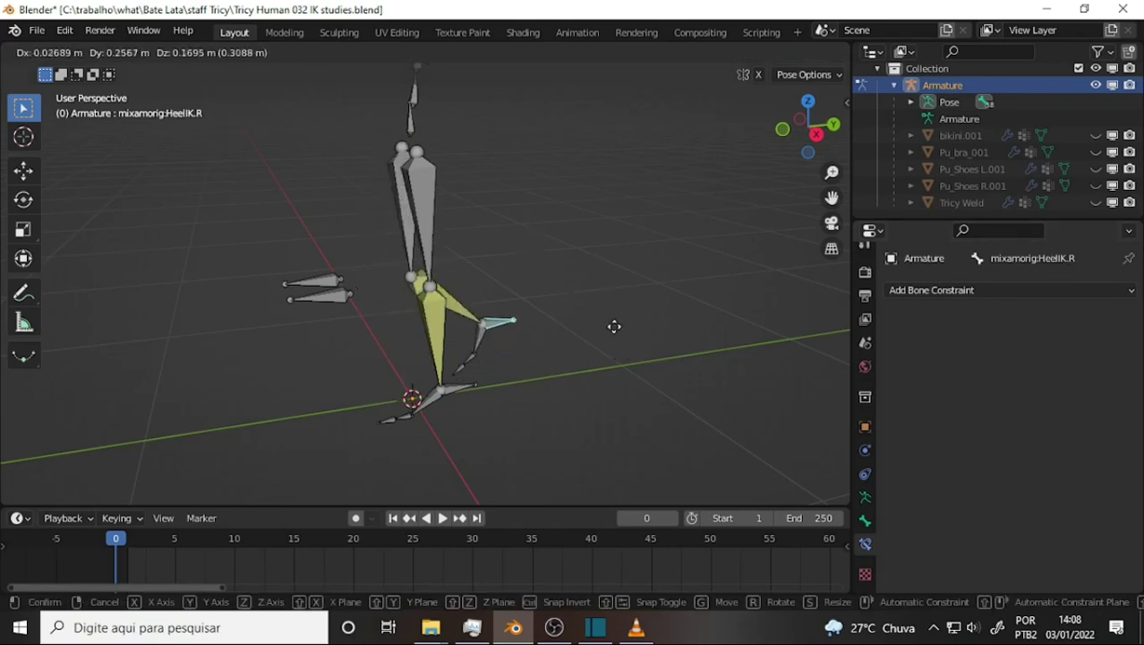
right_click(528, 326)
click(339, 286)
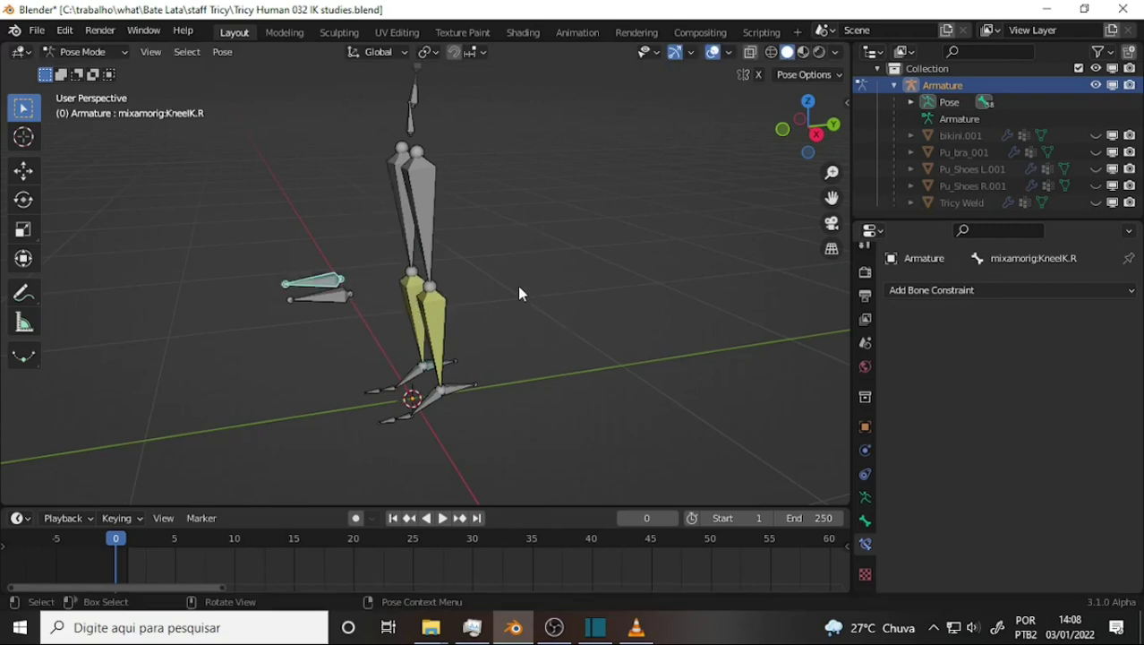
key(g)
right_click(565, 198)
middle_drag(564, 206, 666, 209)
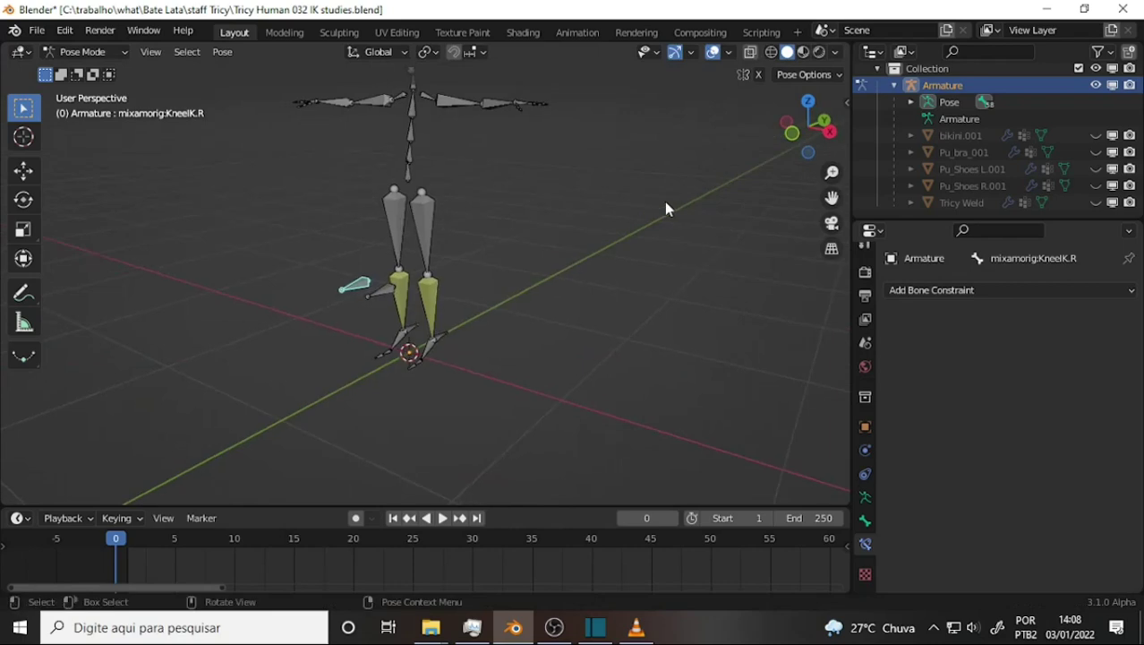
Step: Make the Tricy Weld mesh visible and orbit to view the whole character
click(554, 627)
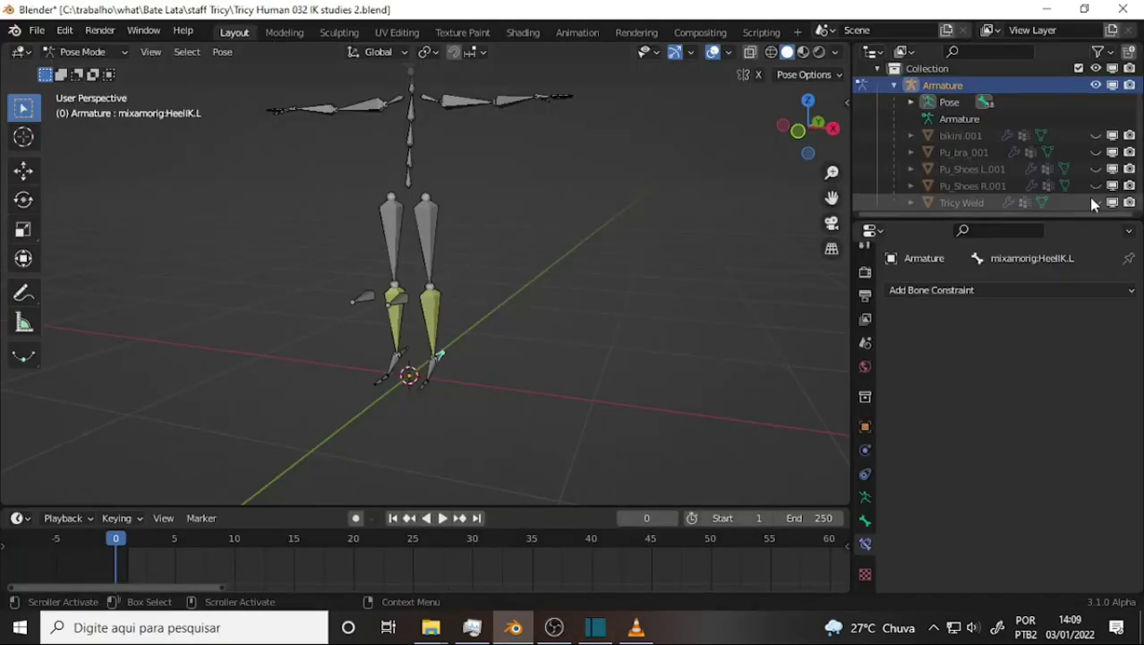
click(1096, 202)
middle_drag(683, 183, 560, 187)
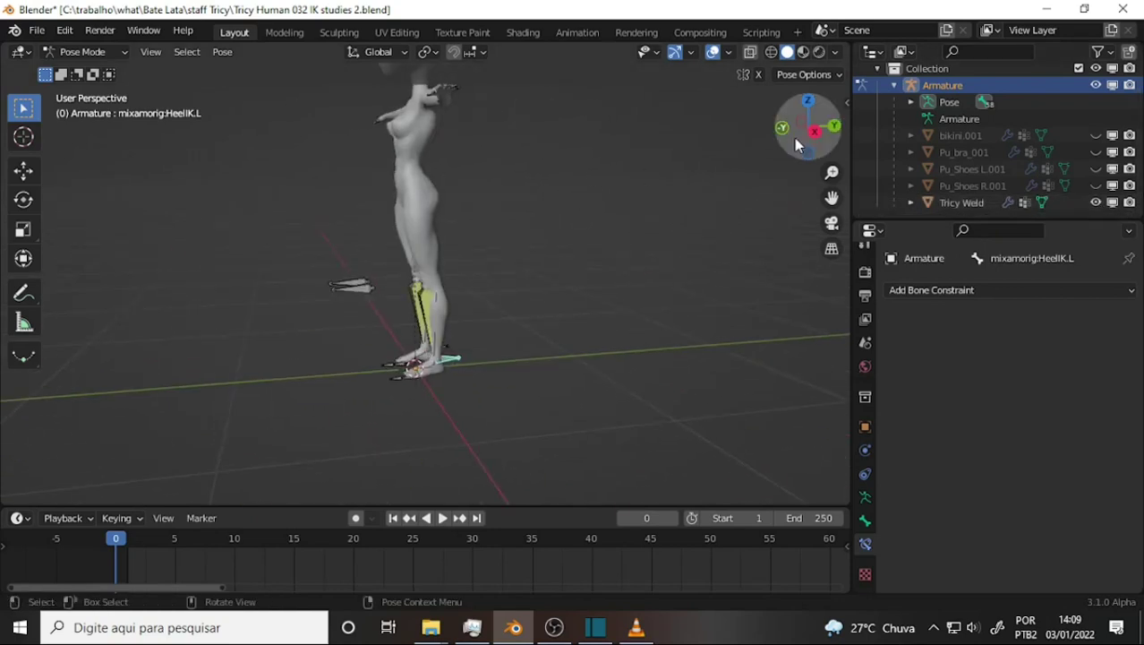
drag(831, 197, 832, 259)
mouse_move(599, 201)
middle_down()
mouse_move(527, 189)
mouse_move(466, 213)
middle_up()
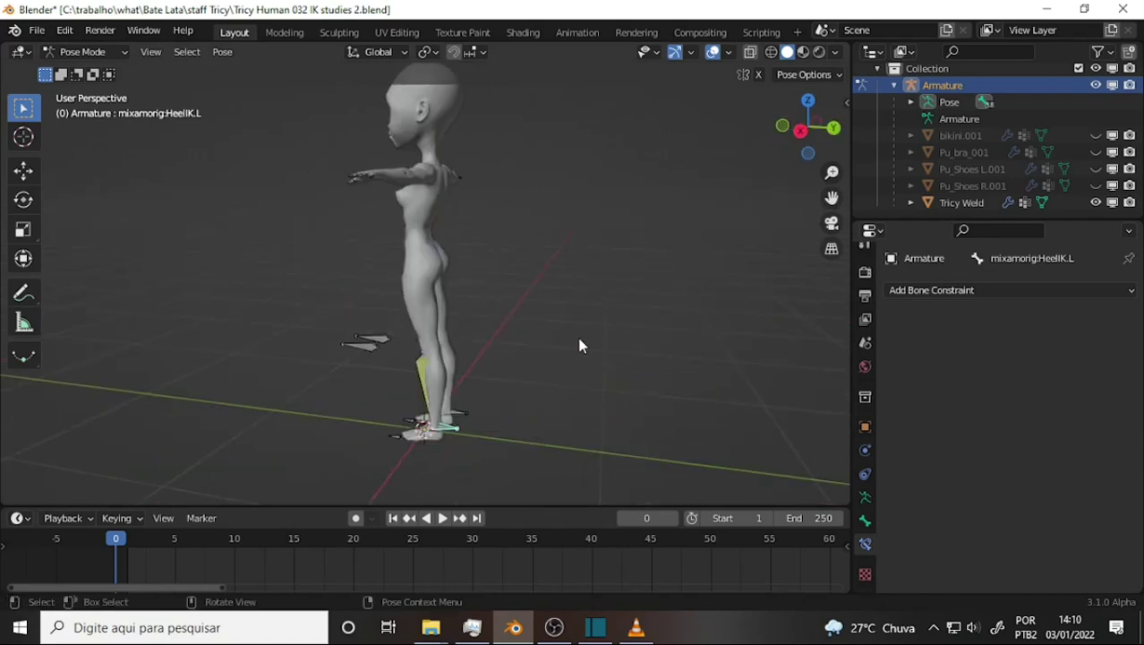
Step: Lift the left and right heel targets to test each leg, cancelling both moves
key(g)
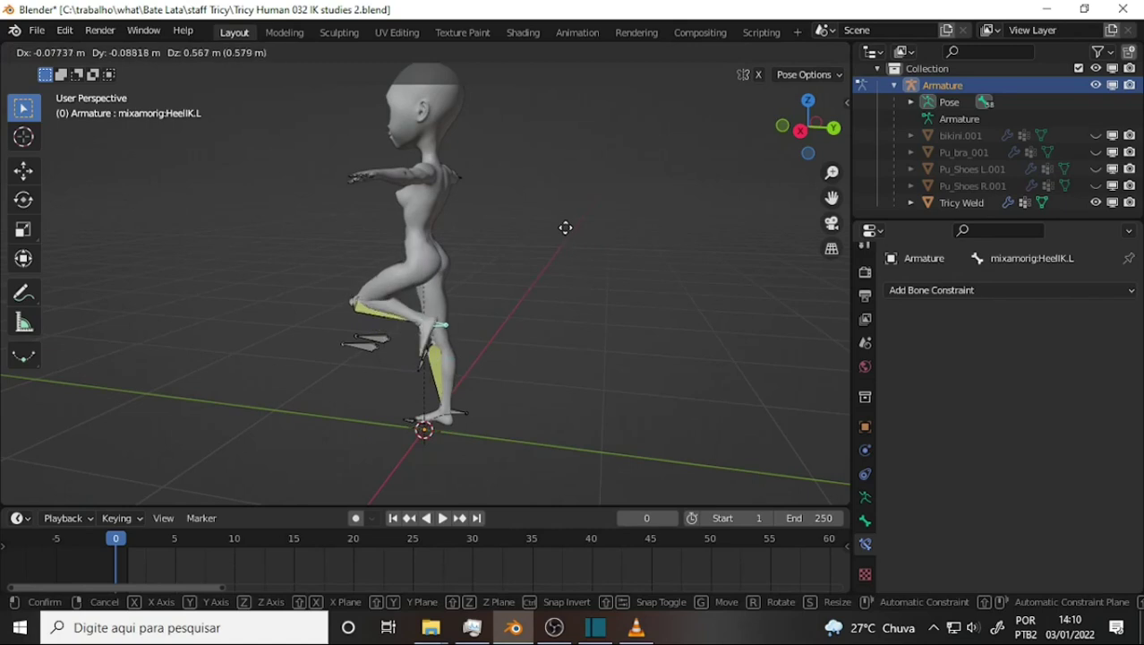
key(Escape)
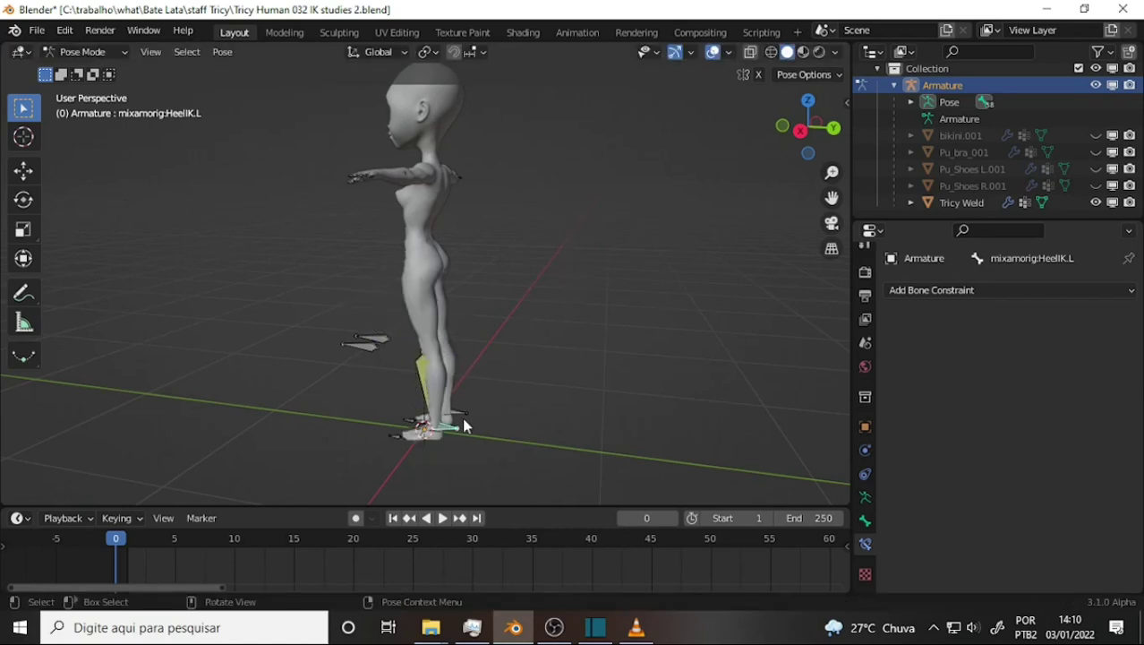
click(463, 419)
key(g)
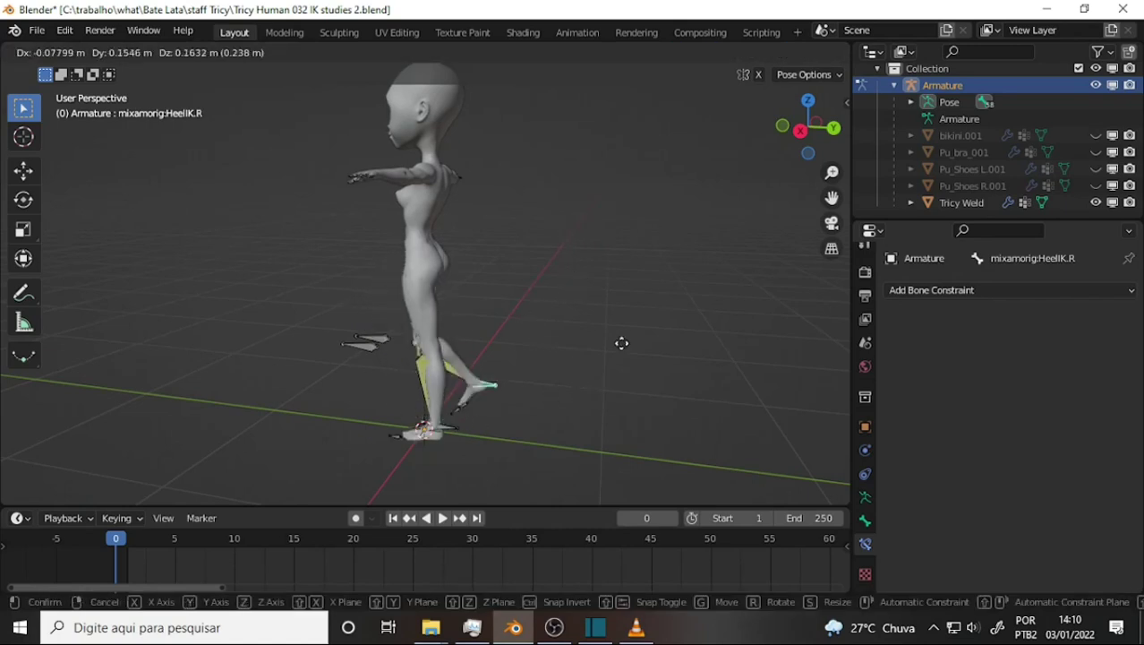
key(Escape)
mouse_move(560, 286)
middle_down()
mouse_move(662, 292)
mouse_move(646, 297)
middle_up()
scroll(648, 298, up, 2)
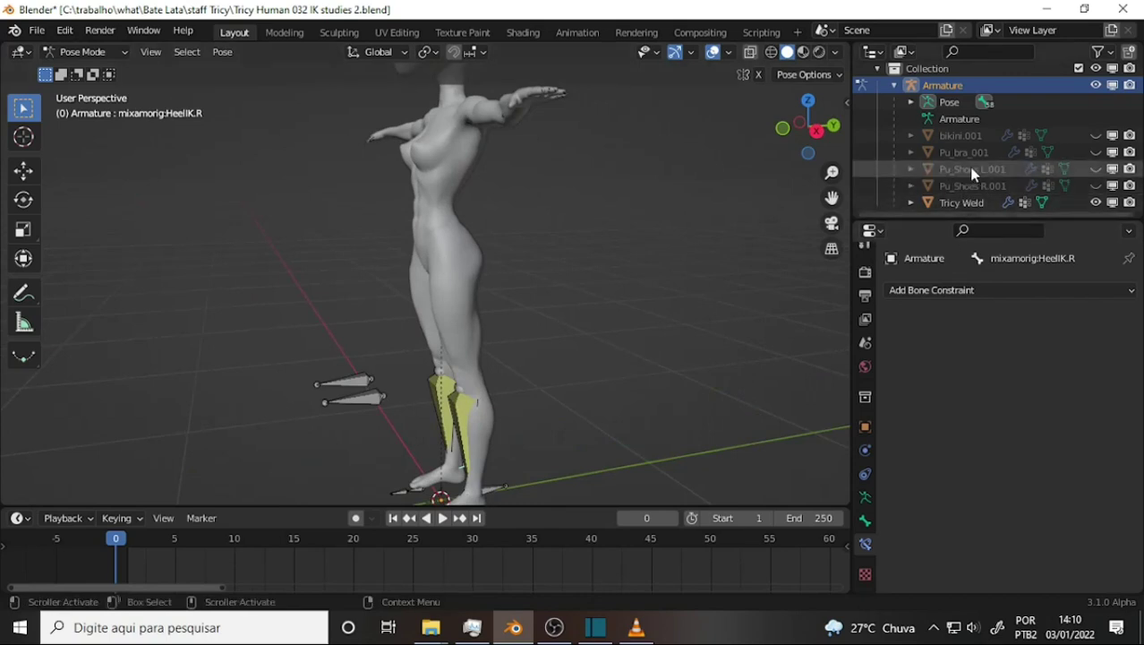
Step: Enable In Front in the armature's Viewport Display so bones draw over the mesh
click(865, 497)
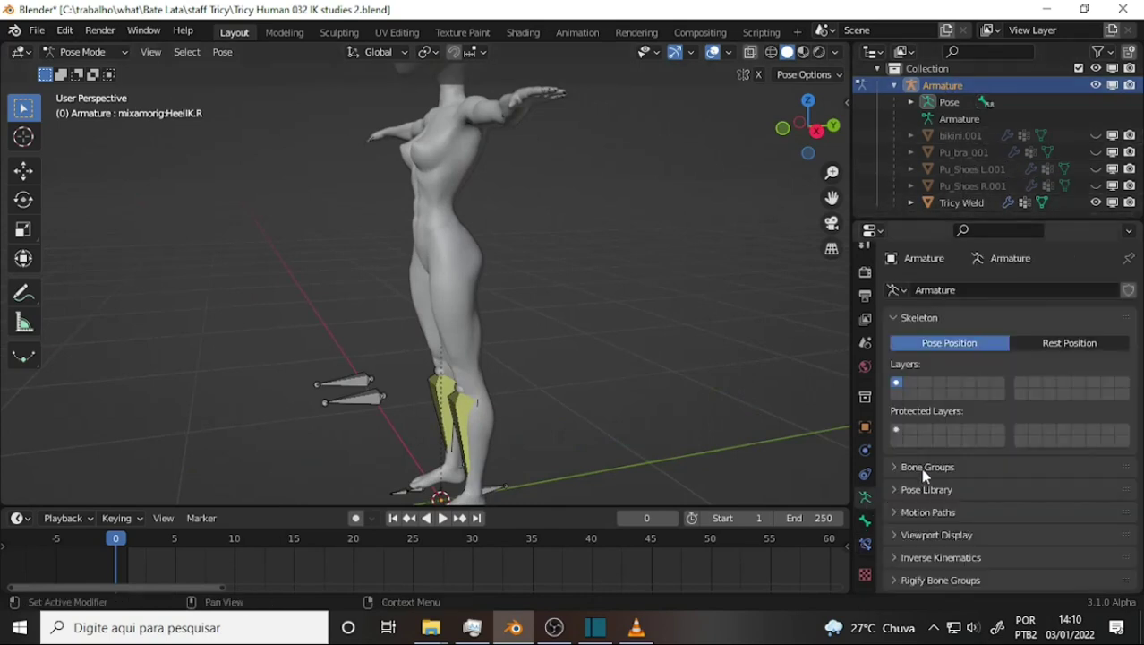
scroll(989, 421, down, 4)
click(893, 387)
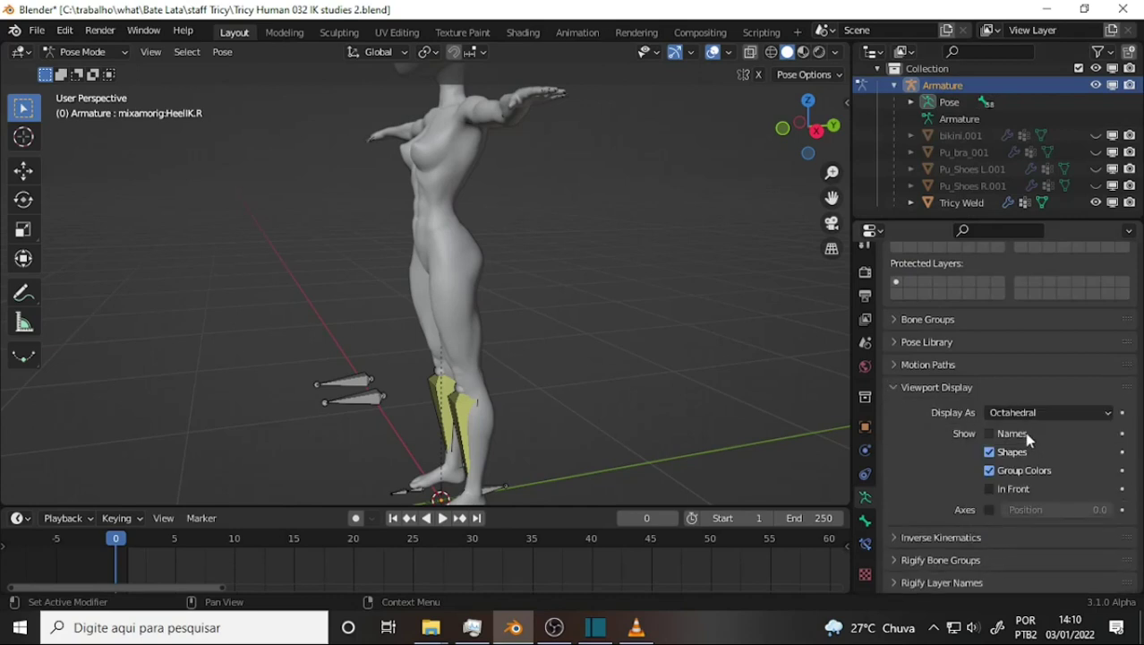
click(990, 488)
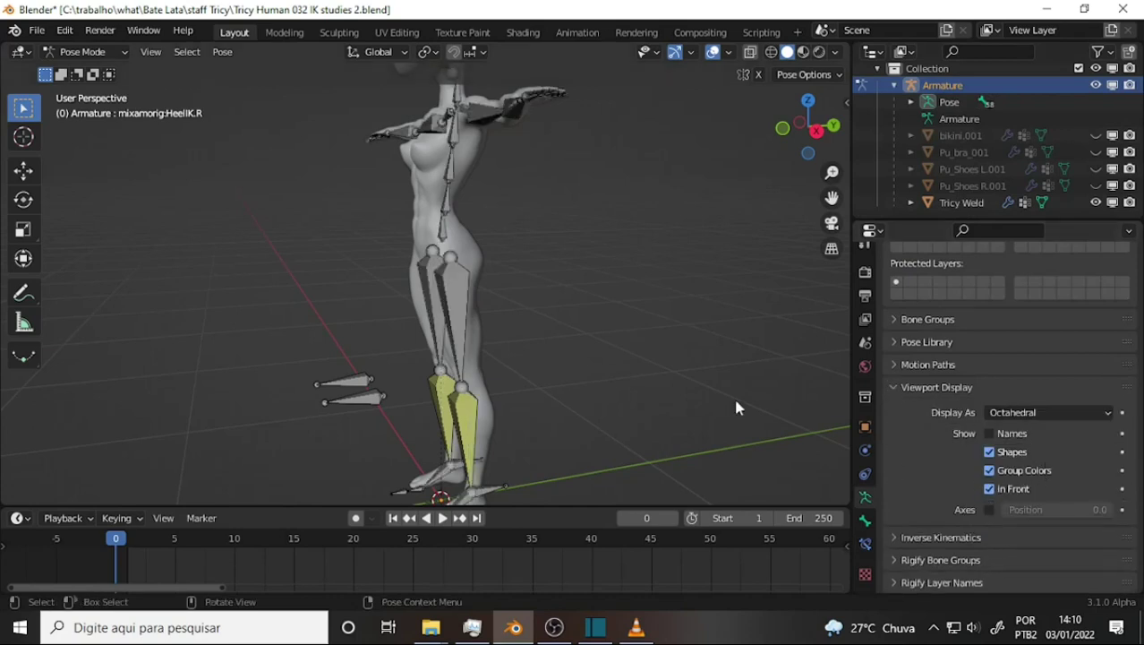
Step: Move the Hips bone twice with G to test how the IK legs respond
click(439, 231)
key(g)
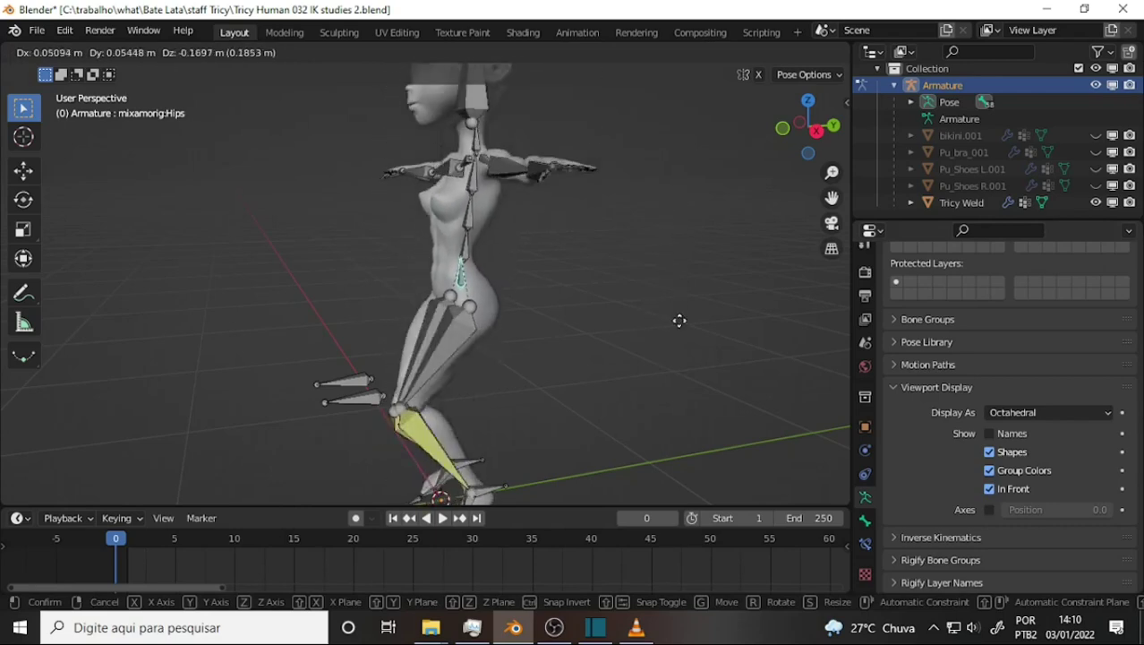
click(667, 257)
mouse_move(637, 237)
middle_down()
mouse_move(796, 249)
mouse_move(738, 262)
middle_up()
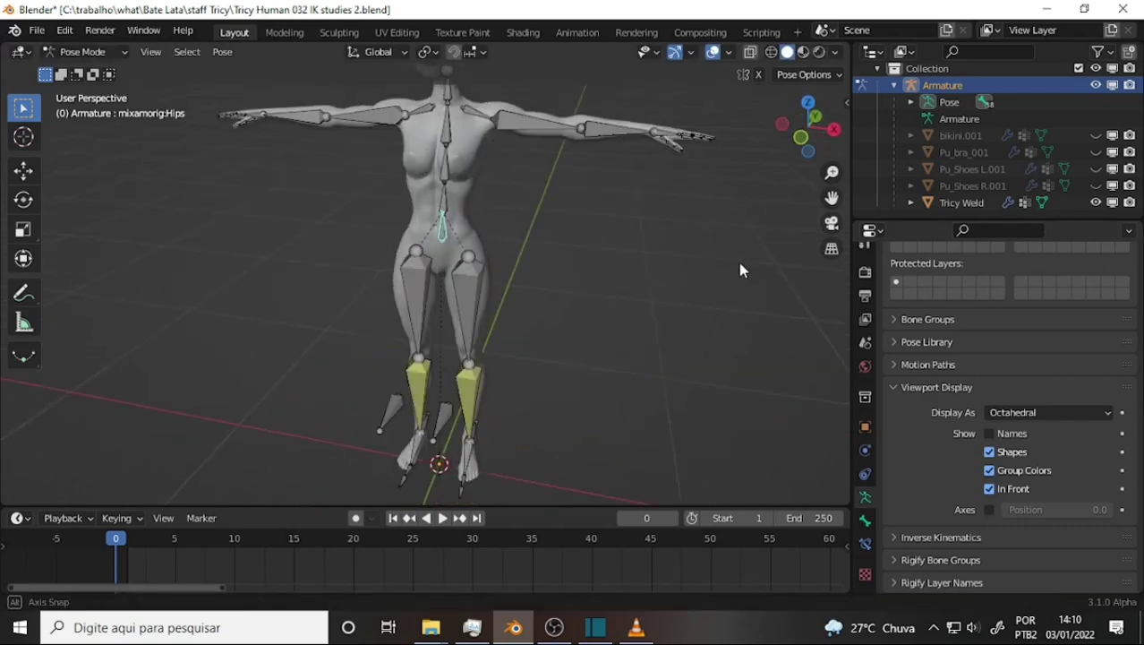
key(g)
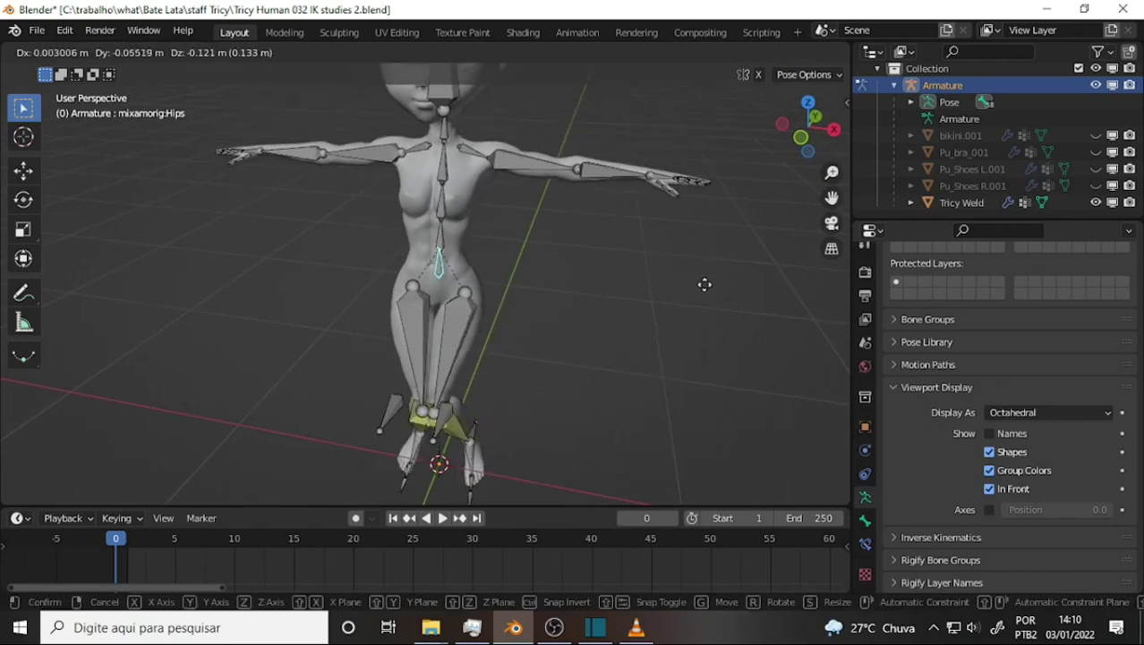
click(710, 259)
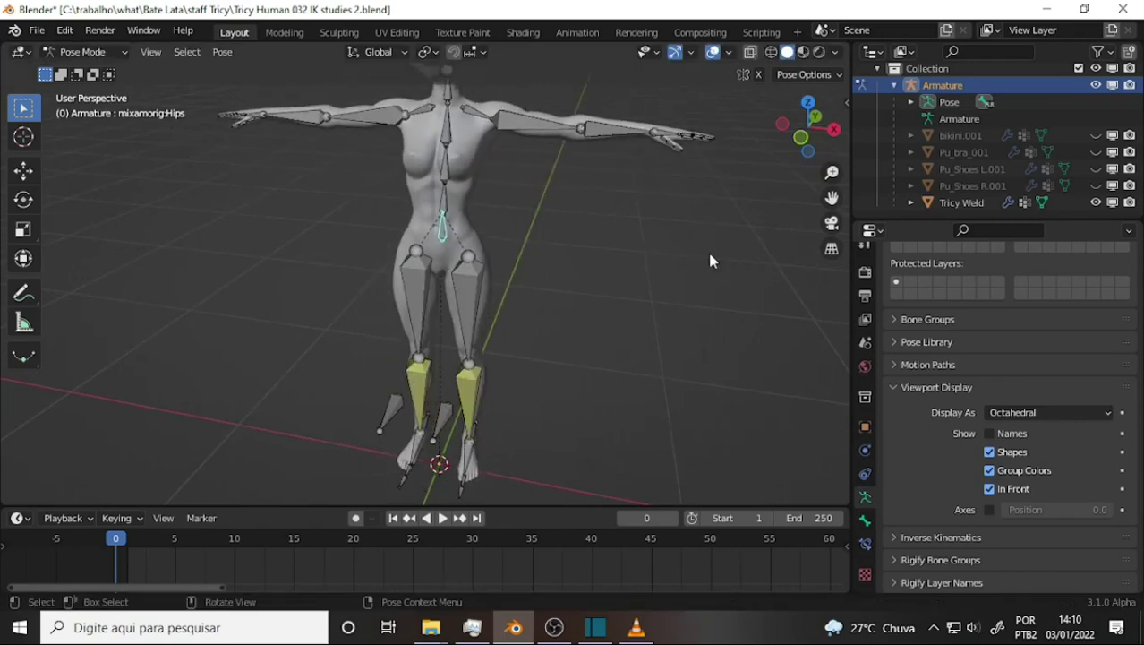
Step: Select the left knee pole target and inspect it from side and front views
mouse_move(710, 261)
middle_down()
mouse_move(539, 222)
mouse_move(580, 238)
middle_up()
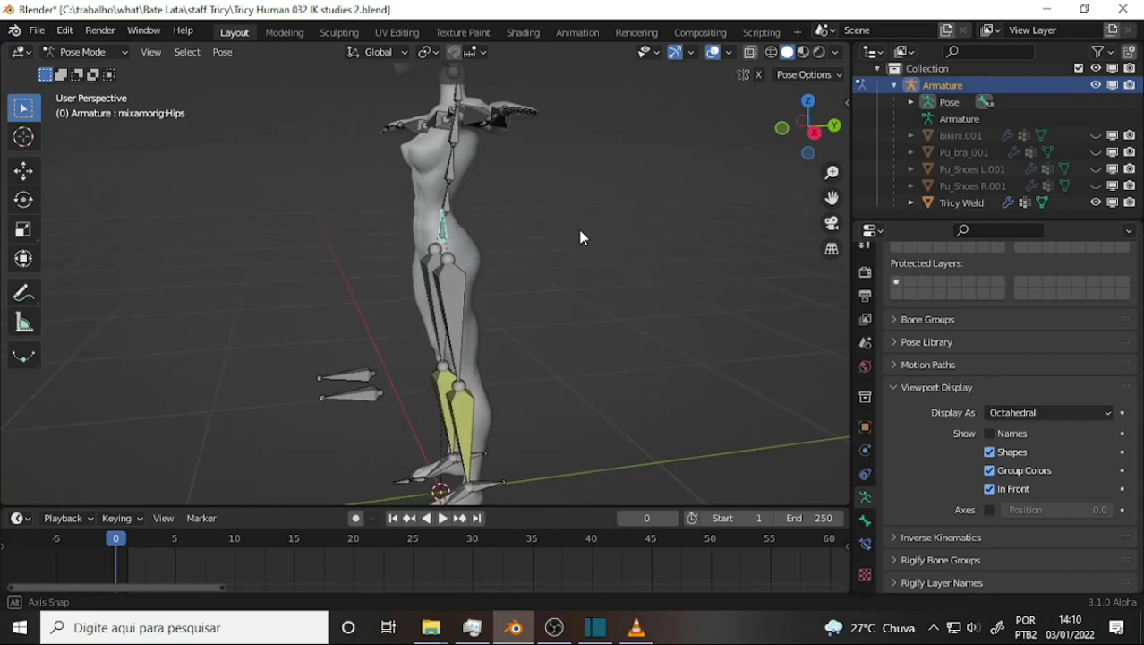
click(354, 398)
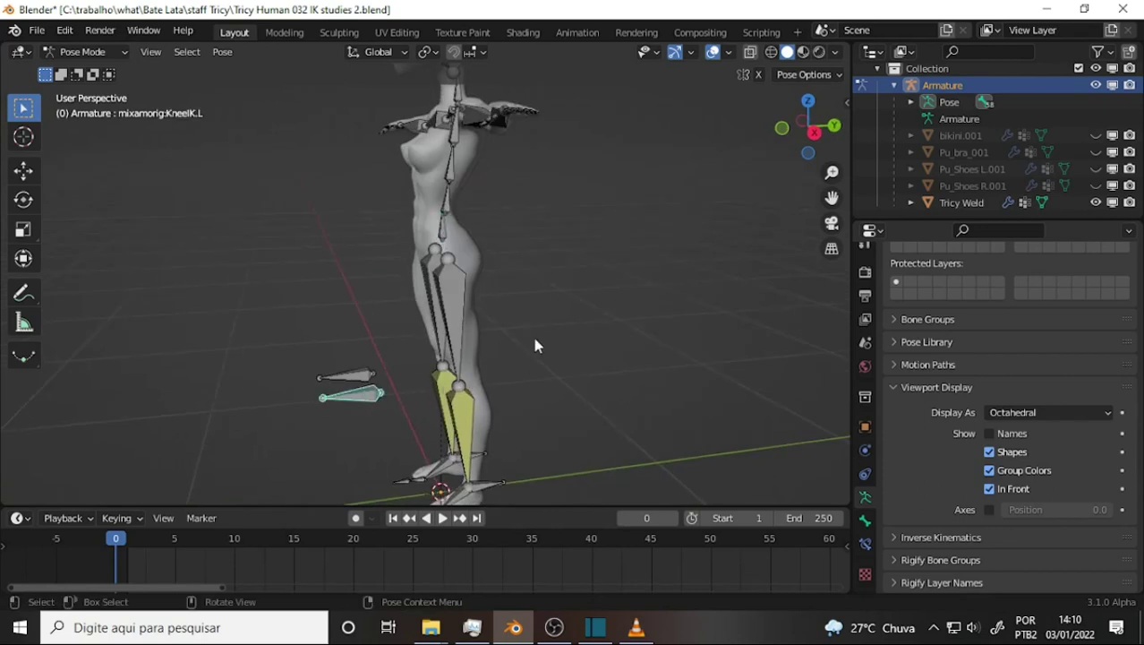
mouse_move(537, 323)
middle_down()
mouse_move(757, 286)
mouse_move(557, 305)
middle_up()
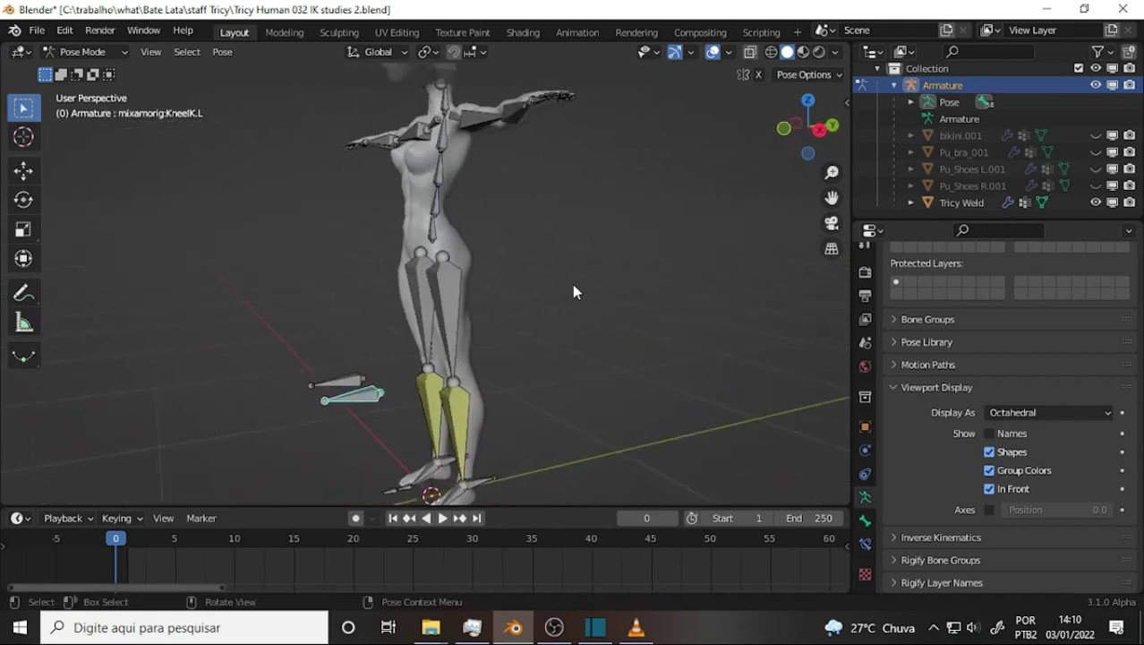